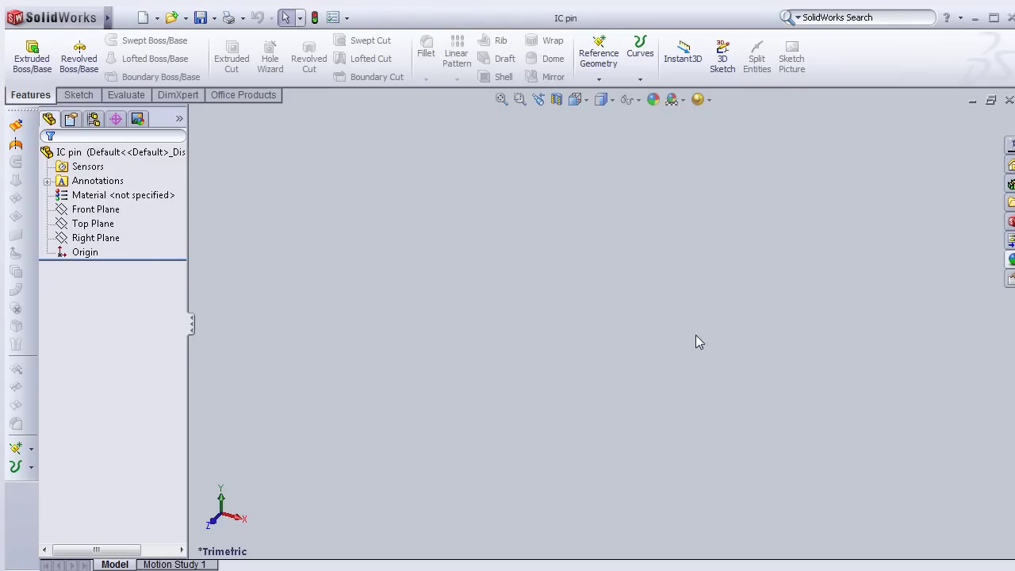
On the Front Plane, sketch a short horizontal line from the origin joined to a long vertical line downward
{"action": "left_click", "coordinate": [108, 210]}
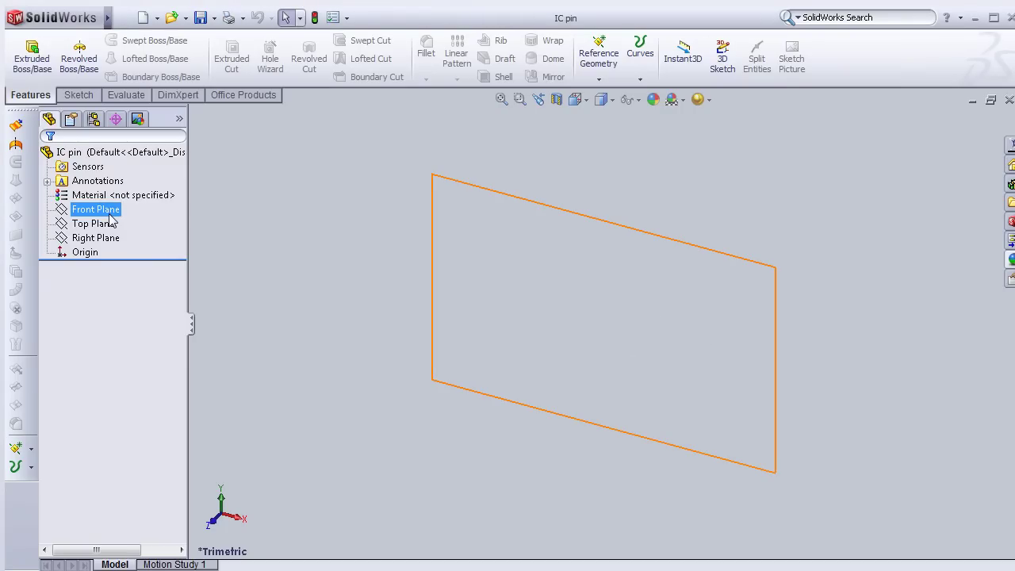
{"action": "left_click", "coordinate": [117, 192]}
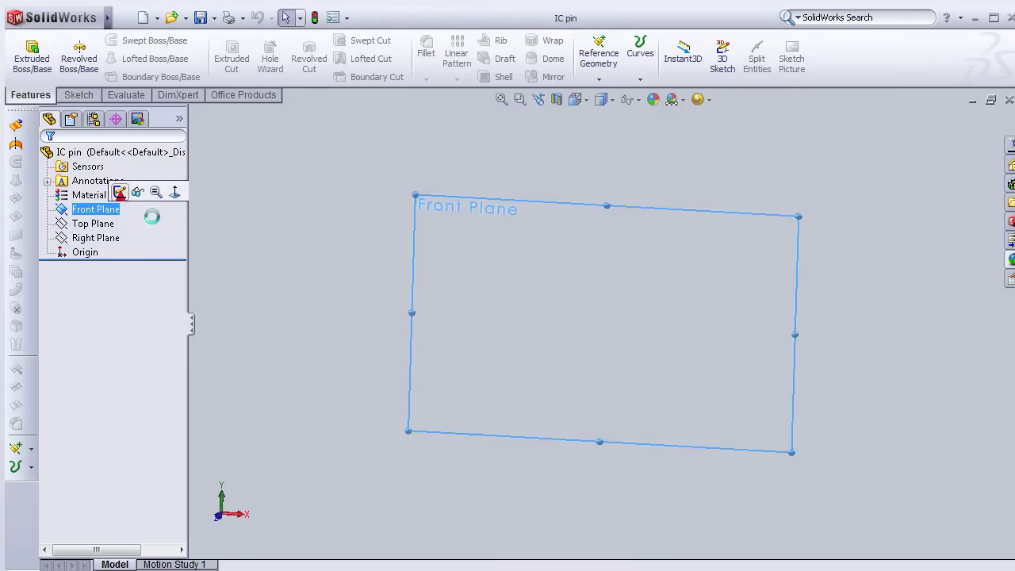
{"action": "left_click", "coordinate": [100, 40]}
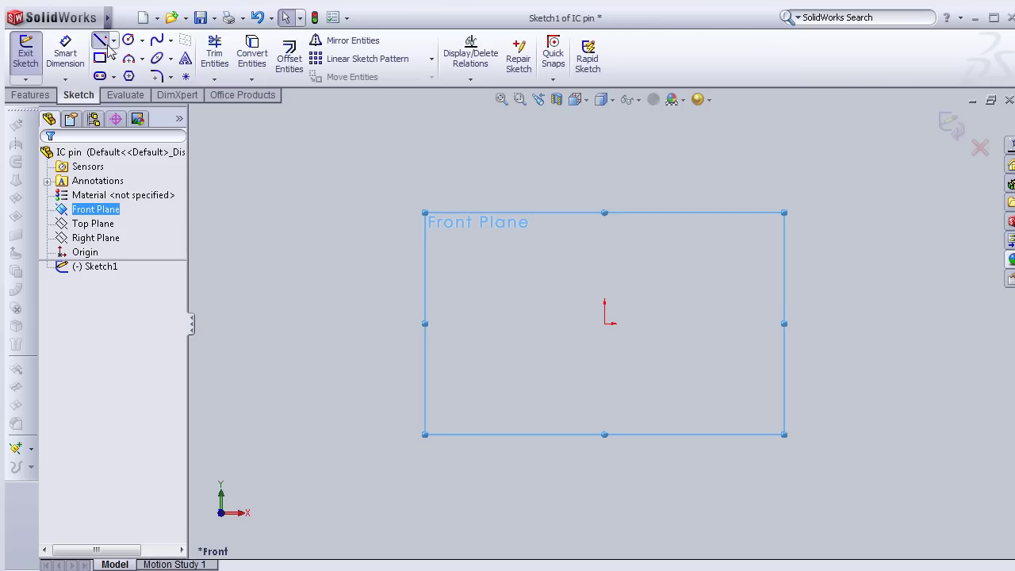
{"action": "left_click", "coordinate": [607, 325]}
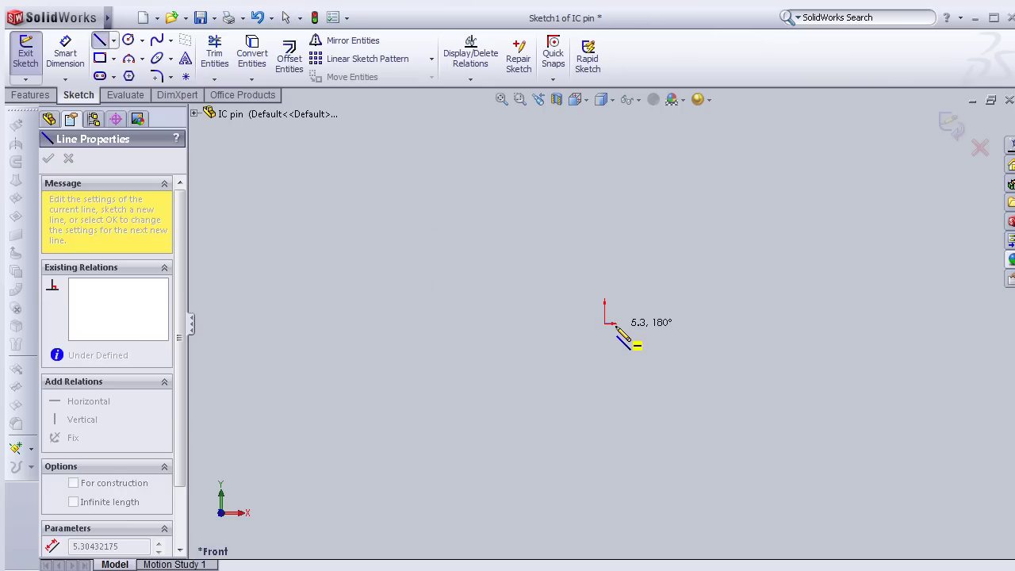
{"action": "left_click", "coordinate": [619, 325]}
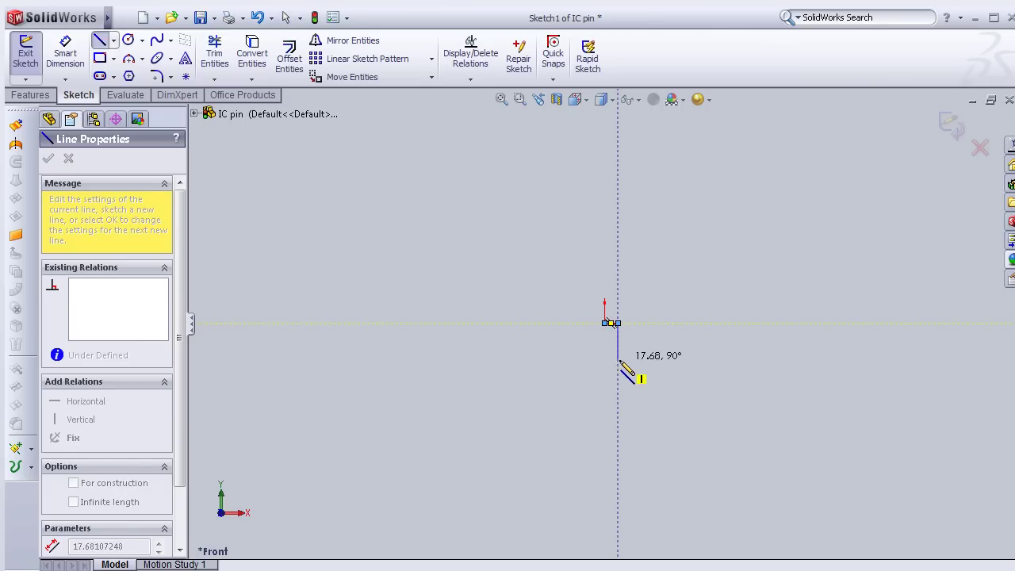
{"action": "left_click", "coordinate": [618, 469]}
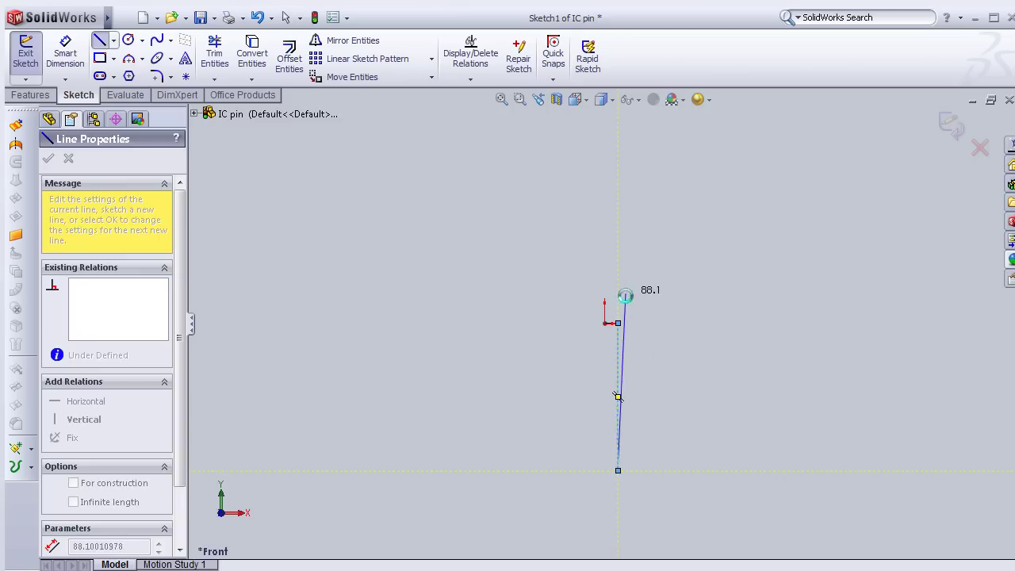
{"action": "key", "text": "Escape"}
{"action": "left_click", "coordinate": [65, 54]}
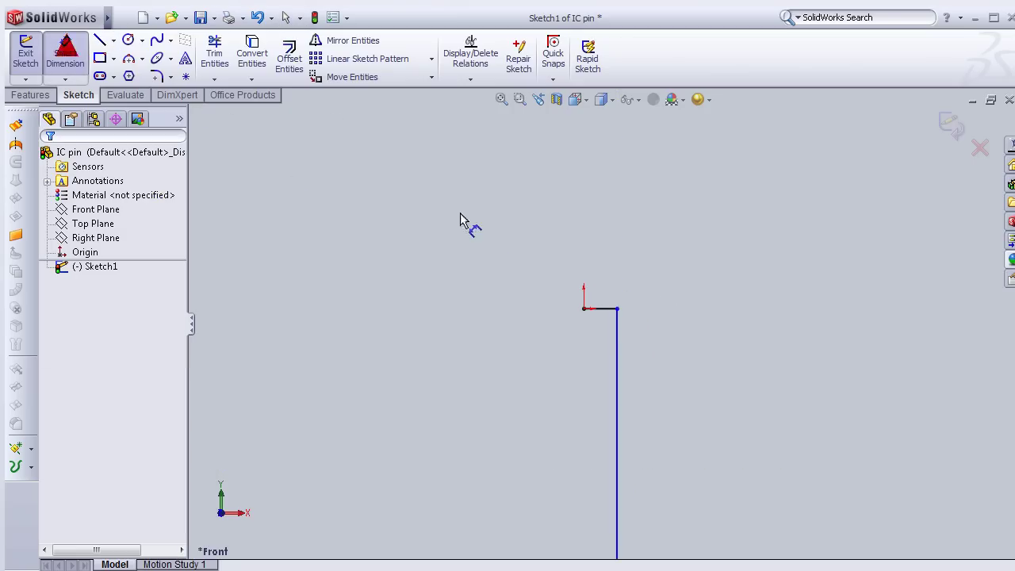
Dimension the short horizontal line to 3 mm
{"action": "left_click", "coordinate": [603, 315]}
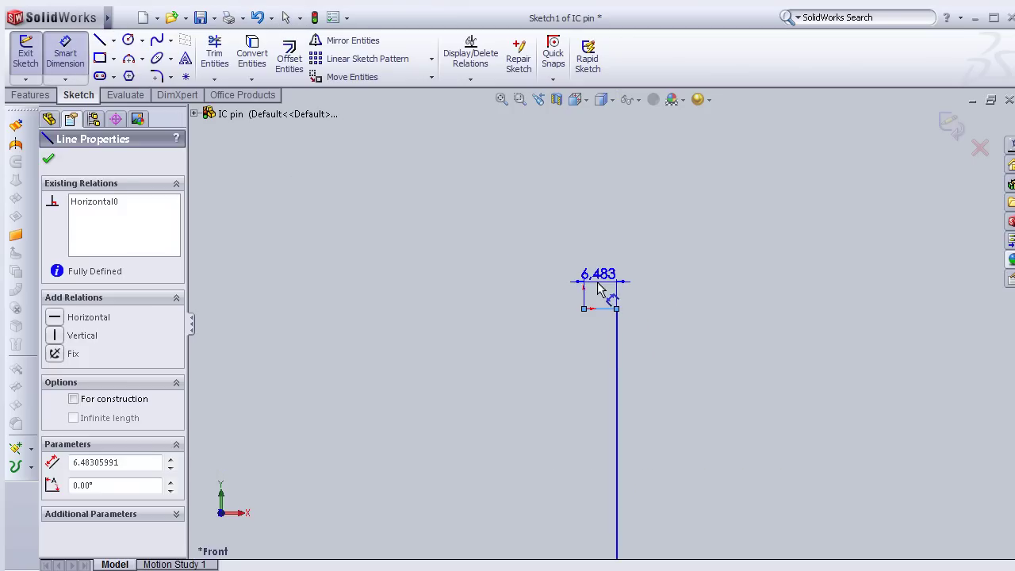
{"action": "left_click", "coordinate": [596, 273]}
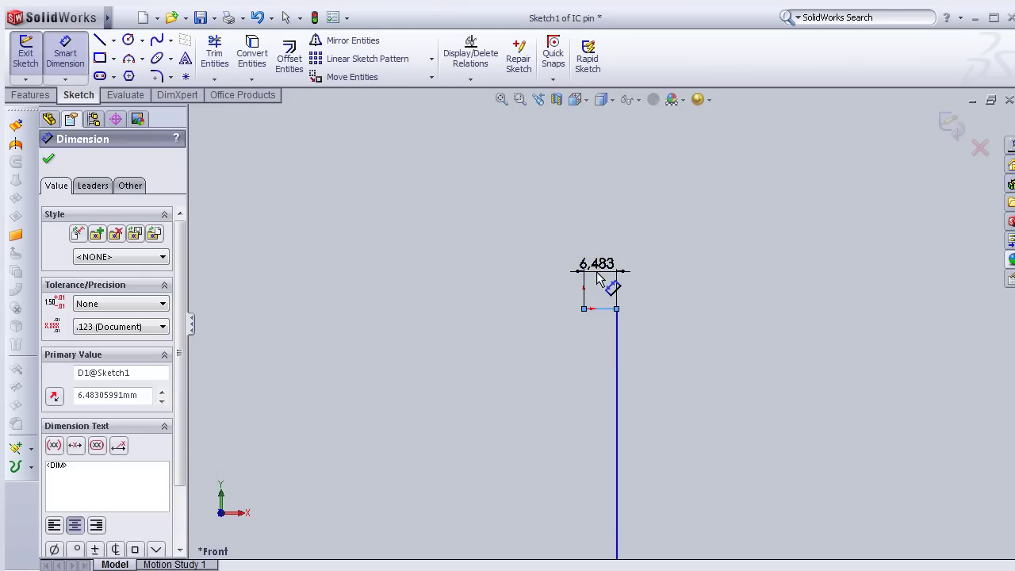
{"action": "type", "text": "3"}
{"action": "left_click", "coordinate": [535, 297]}
{"action": "scroll", "coordinate": [593, 343], "scroll_direction": "down", "scroll_amount": 3}
Dimension the vertical pin line to 6 mm
{"action": "left_click", "coordinate": [668, 366]}
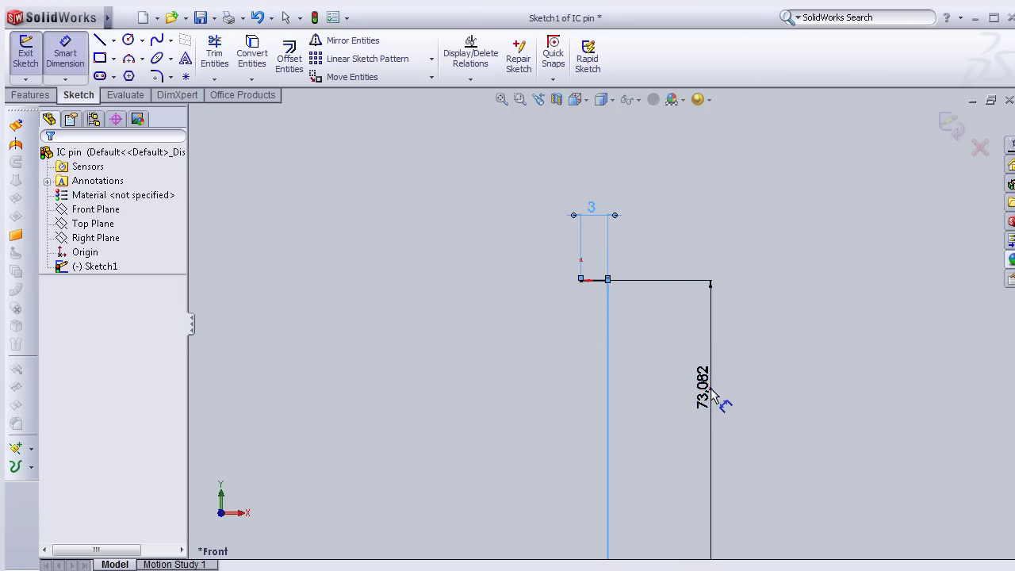
{"action": "left_click", "coordinate": [702, 400]}
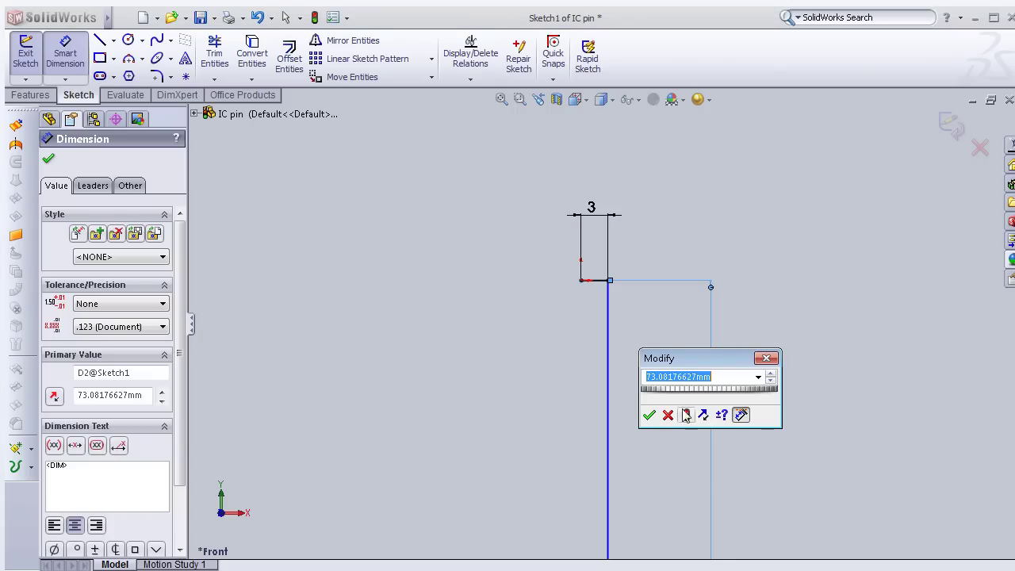
{"action": "type", "text": "6"}
{"action": "left_click", "coordinate": [649, 415]}
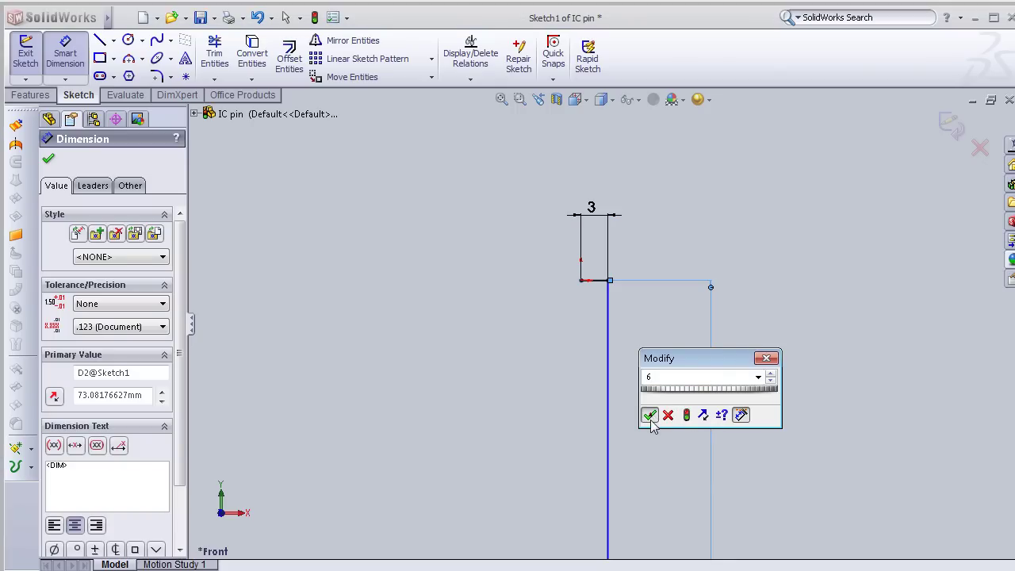
{"action": "scroll", "coordinate": [601, 288], "scroll_direction": "down", "scroll_amount": 2}
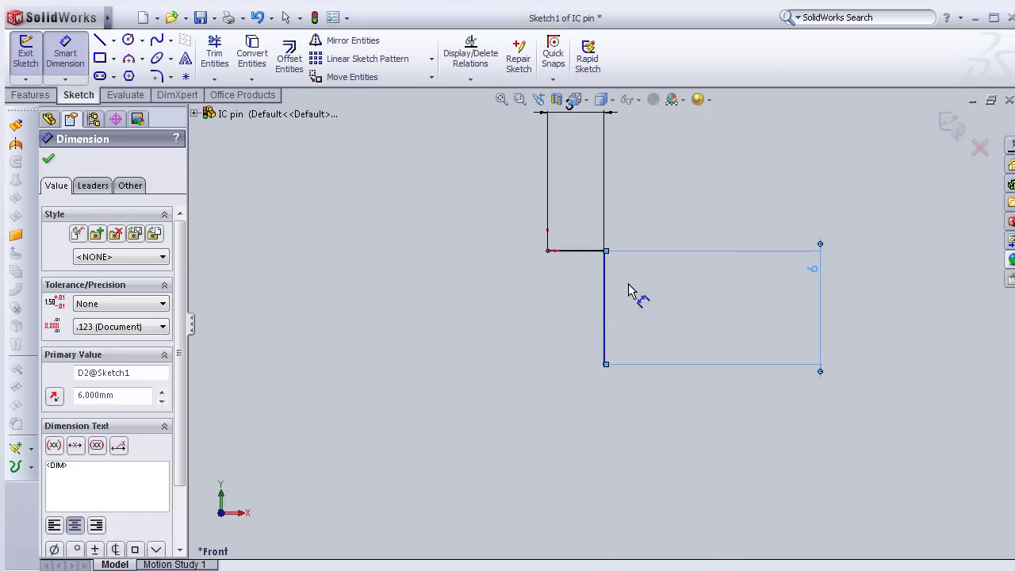
{"action": "scroll", "coordinate": [798, 290], "scroll_direction": "up", "scroll_amount": 1}
{"action": "scroll", "coordinate": [679, 324], "scroll_direction": "down", "scroll_amount": 1}
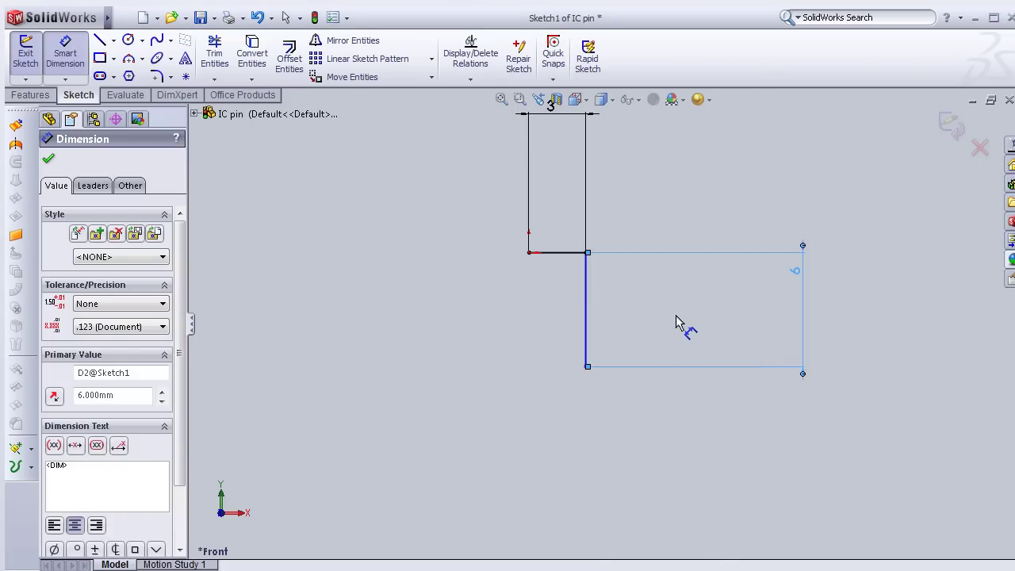
{"action": "left_click", "coordinate": [156, 76]}
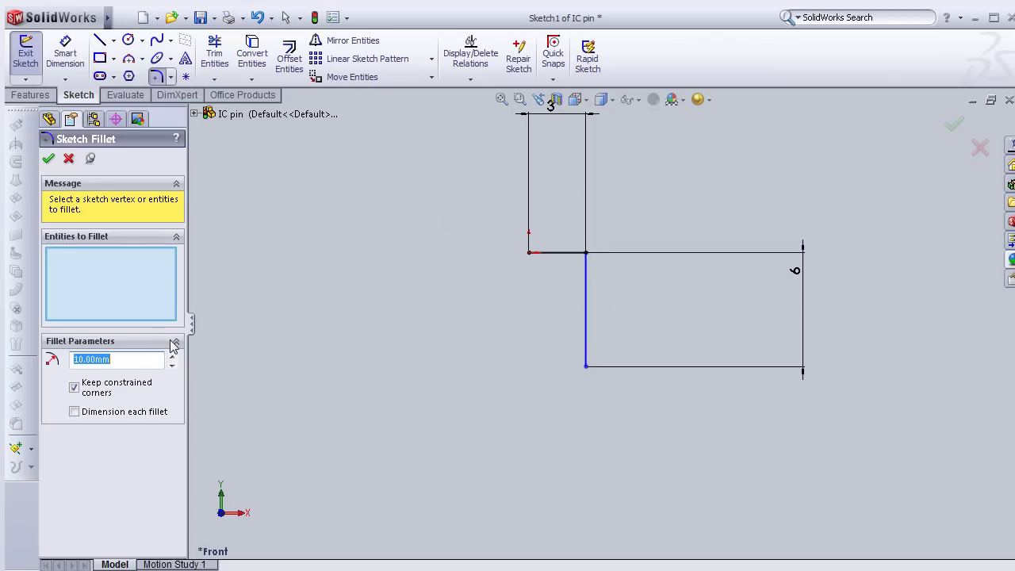
Apply a 0.5 mm sketch fillet to the corner between the horizontal and vertical lines
{"action": "type", "text": "0"}
{"action": "left_click", "coordinate": [579, 252]}
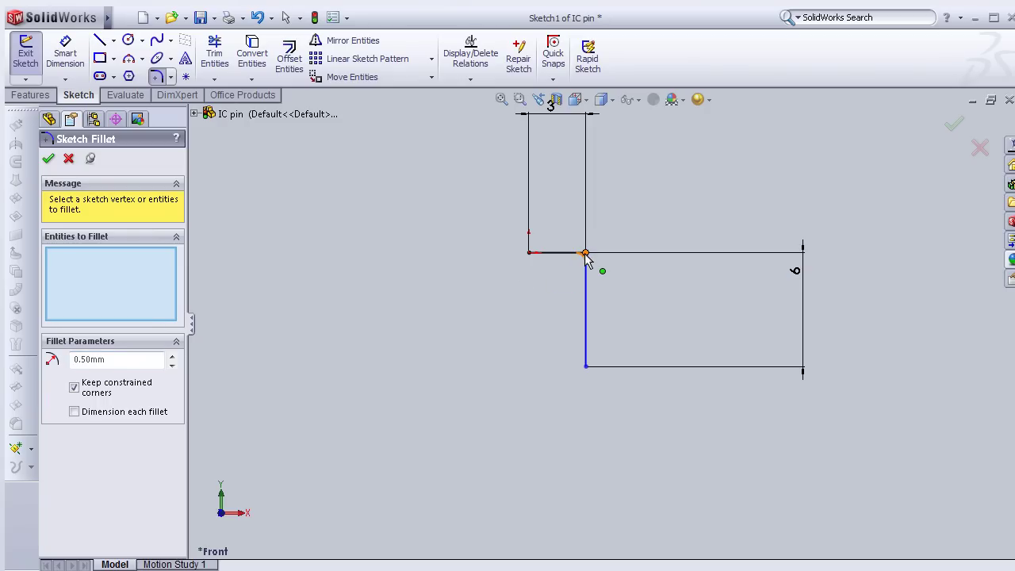
{"action": "left_click", "coordinate": [584, 254]}
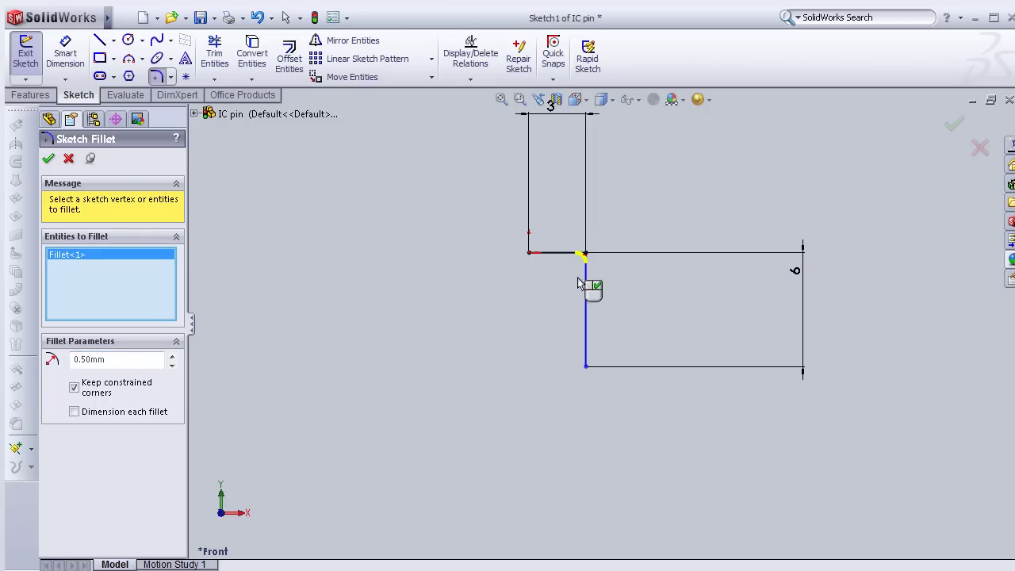
{"action": "left_click", "coordinate": [49, 159]}
{"action": "scroll", "coordinate": [536, 329], "scroll_direction": "down", "scroll_amount": 1}
{"action": "scroll", "coordinate": [579, 251], "scroll_direction": "down", "scroll_amount": 2}
{"action": "scroll", "coordinate": [579, 251], "scroll_direction": "down", "scroll_amount": 2}
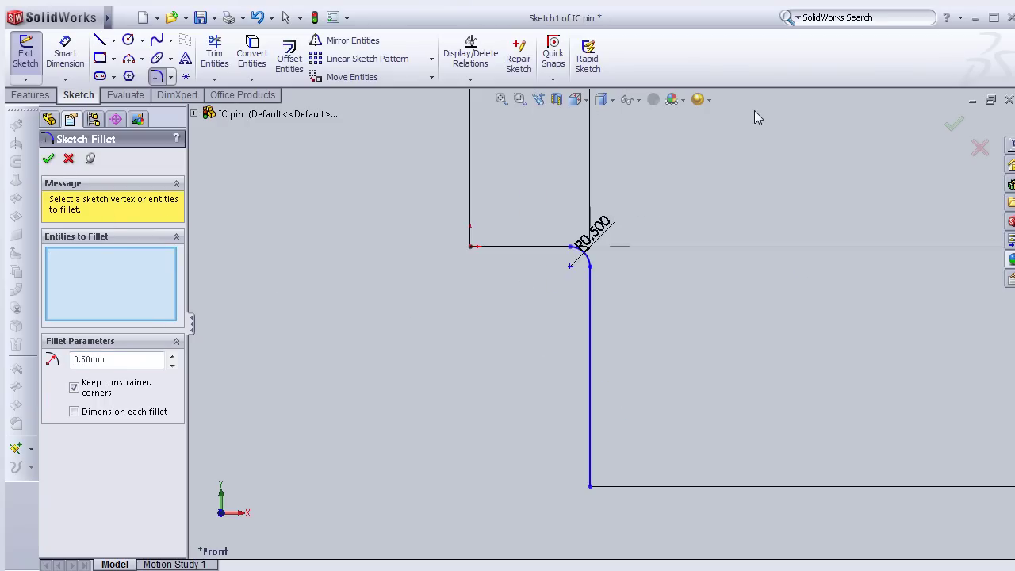
{"action": "scroll", "coordinate": [668, 187], "scroll_direction": "up", "scroll_amount": 1}
{"action": "scroll", "coordinate": [668, 187], "scroll_direction": "up", "scroll_amount": 1}
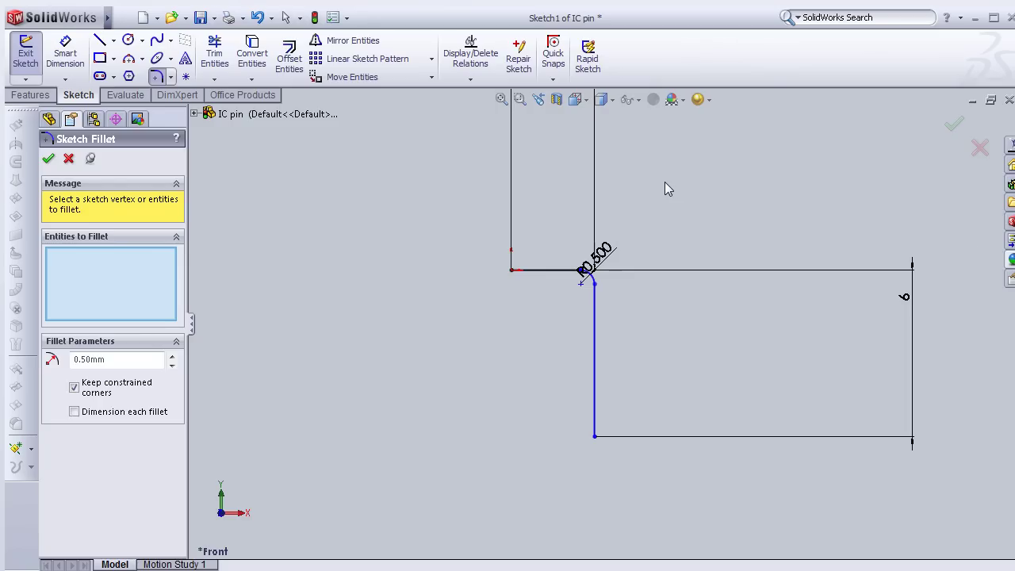
{"action": "left_click", "coordinate": [283, 61]}
Offset the filleted pin outline chain by 0.4 mm
{"action": "left_click", "coordinate": [551, 276]}
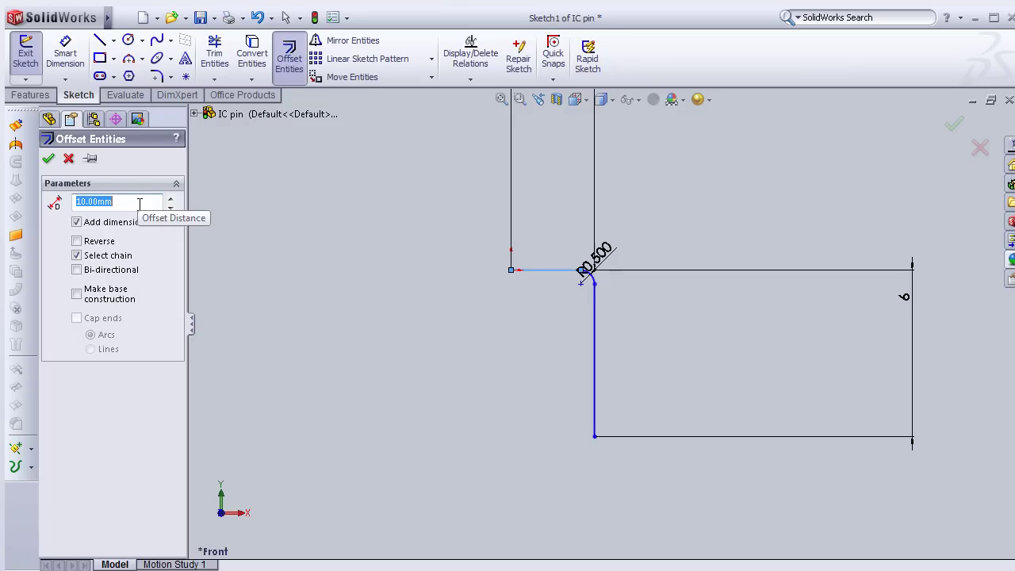
{"action": "type", "text": "0."}
{"action": "type", "text": "4"}
{"action": "key", "text": "Return"}
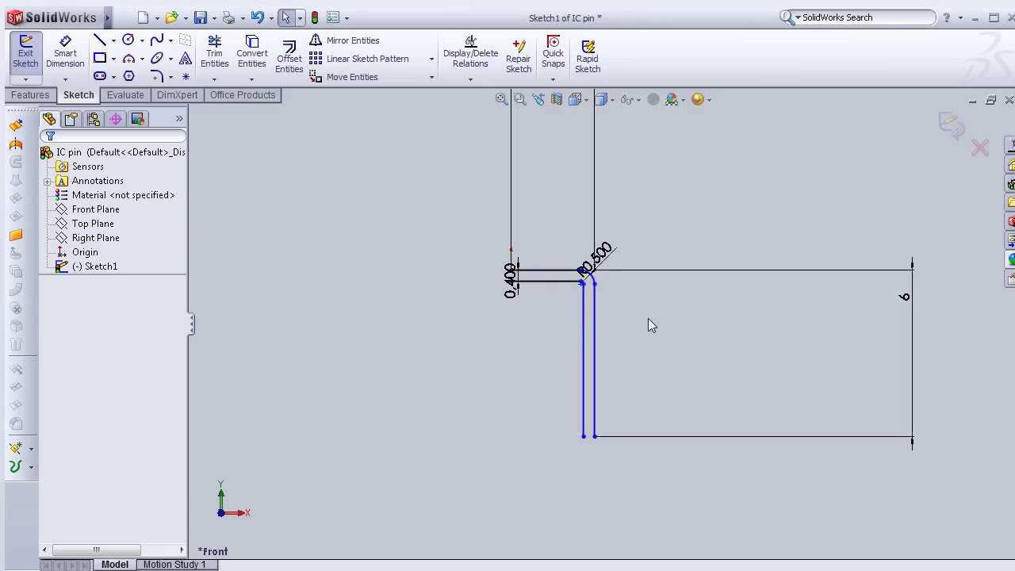
{"action": "scroll", "coordinate": [630, 349], "scroll_direction": "down", "scroll_amount": 1}
{"action": "scroll", "coordinate": [624, 353], "scroll_direction": "down", "scroll_amount": 1}
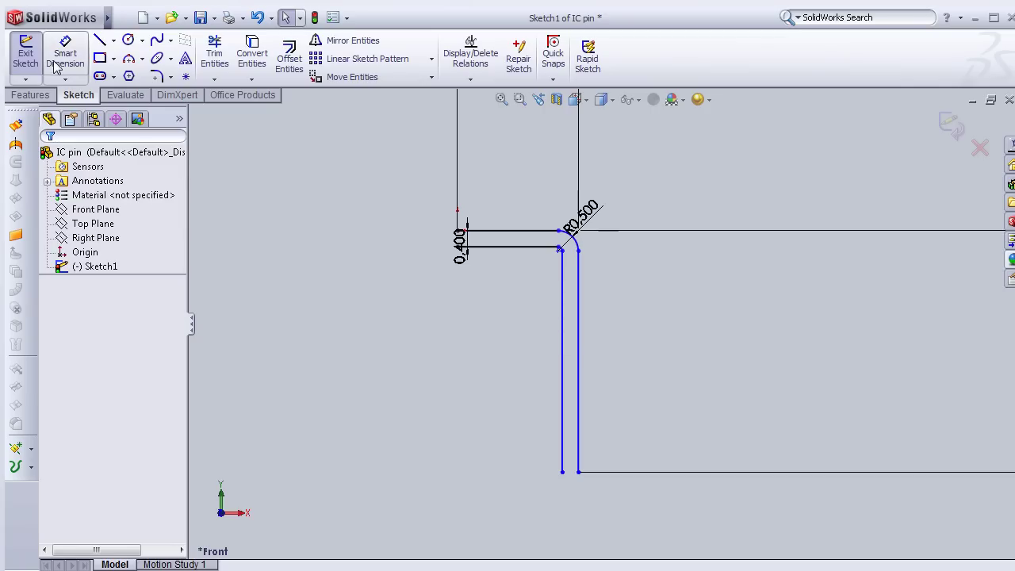
Close the left end of the pin profile with a short vertical line
{"action": "left_click", "coordinate": [99, 40]}
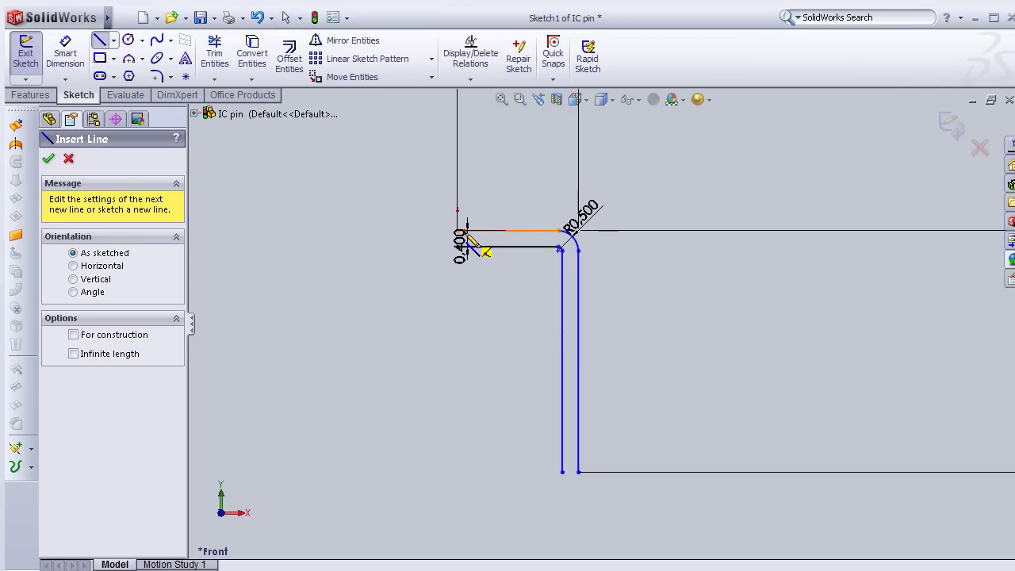
{"action": "scroll", "coordinate": [473, 240], "scroll_direction": "down", "scroll_amount": 1}
{"action": "scroll", "coordinate": [476, 242], "scroll_direction": "down", "scroll_amount": 1}
{"action": "scroll", "coordinate": [499, 250], "scroll_direction": "down", "scroll_amount": 1}
{"action": "left_click", "coordinate": [490, 283]}
{"action": "left_click", "coordinate": [482, 306]}
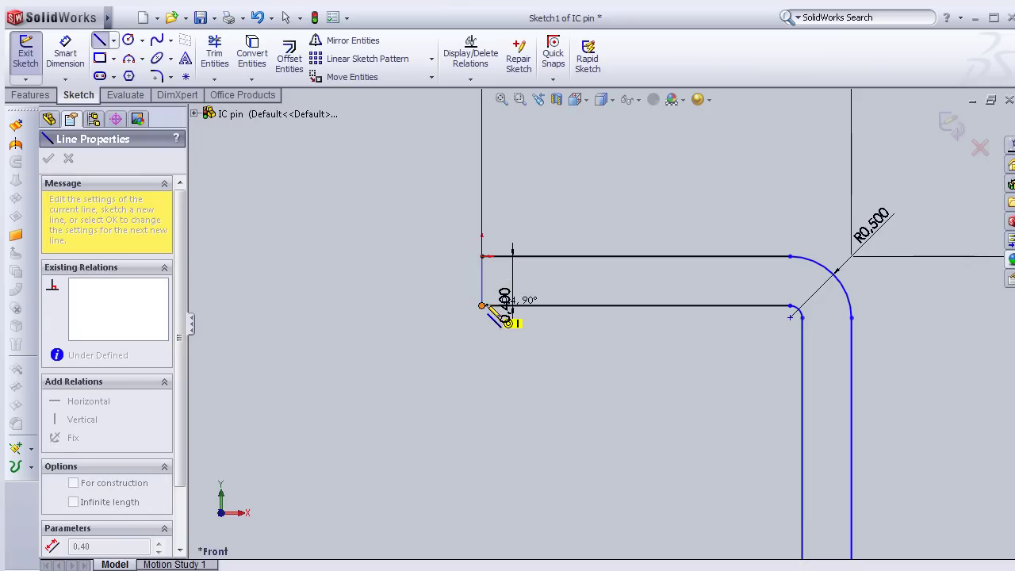
{"action": "scroll", "coordinate": [639, 521], "scroll_direction": "up", "scroll_amount": 2}
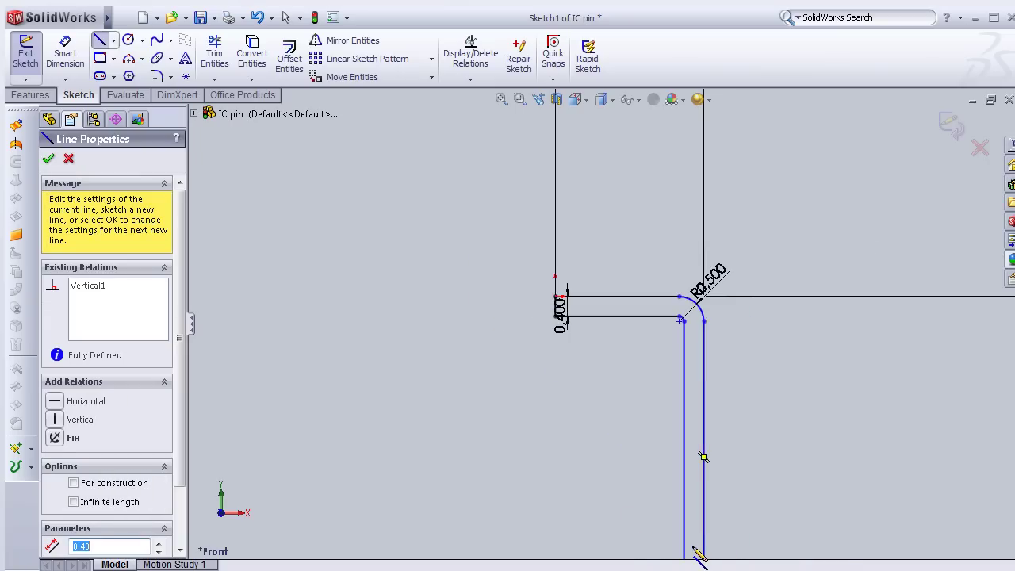
{"action": "scroll", "coordinate": [697, 550], "scroll_direction": "down", "scroll_amount": 1}
Finish the right vertical line and close the bottom ends, completing the L-shaped pin profile
{"action": "left_click", "coordinate": [691, 555]}
{"action": "scroll", "coordinate": [682, 550], "scroll_direction": "up", "scroll_amount": 1}
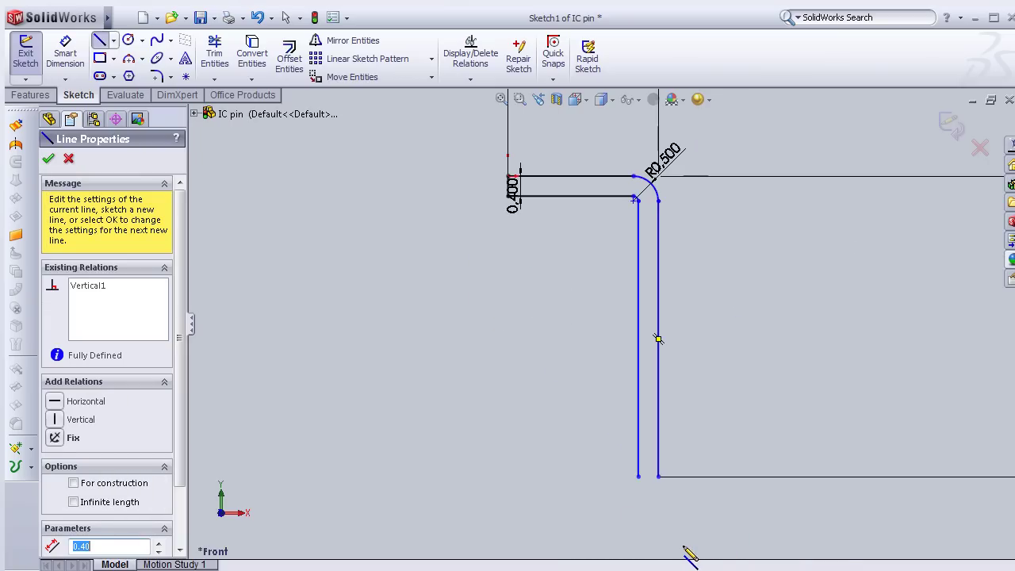
{"action": "left_click", "coordinate": [639, 476]}
{"action": "left_click", "coordinate": [658, 475]}
{"action": "scroll", "coordinate": [563, 436], "scroll_direction": "up", "scroll_amount": 1}
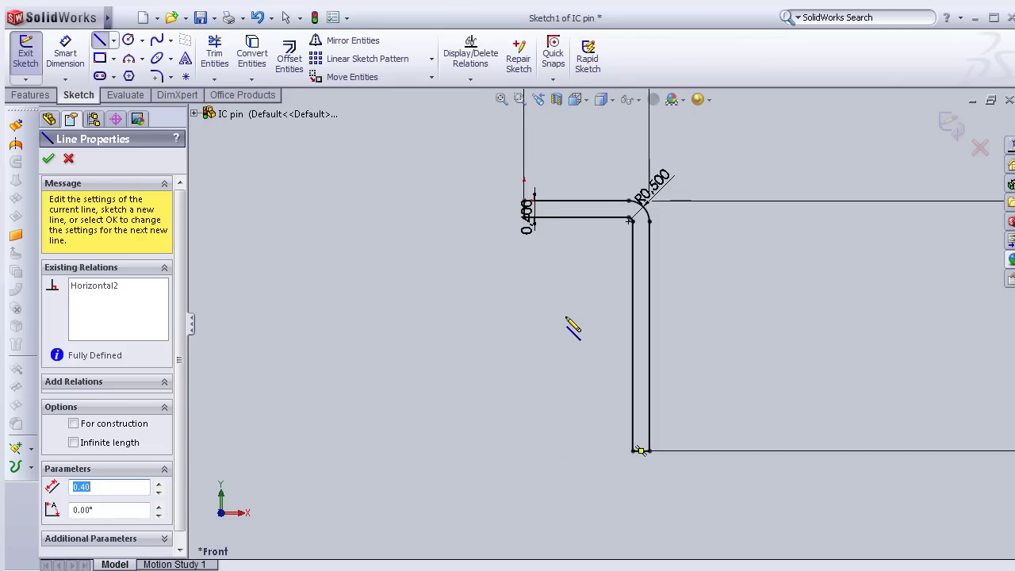
{"action": "scroll", "coordinate": [572, 327], "scroll_direction": "up", "scroll_amount": 1}
{"action": "left_click", "coordinate": [48, 158]}
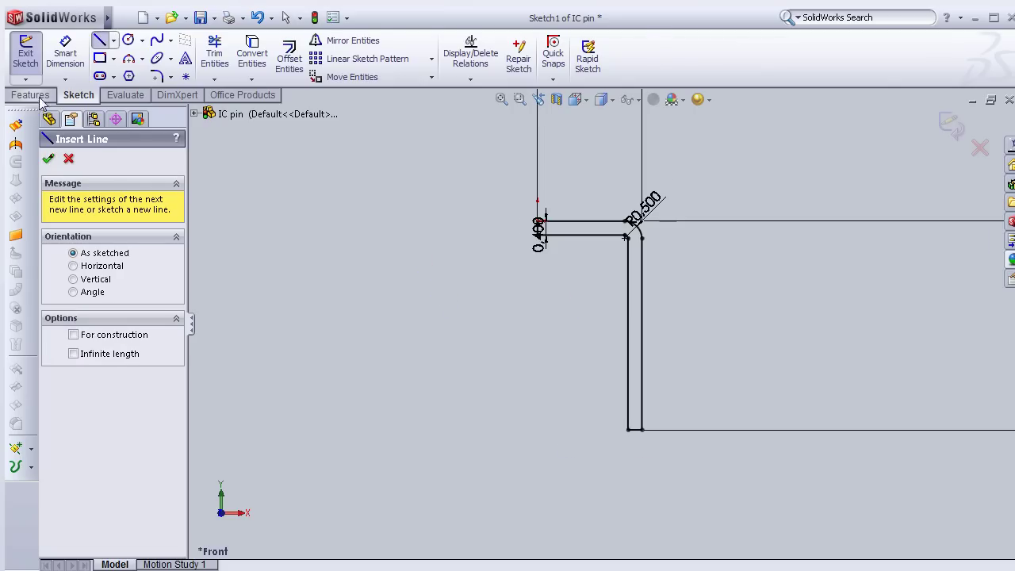
{"action": "left_click", "coordinate": [33, 96]}
{"action": "left_click", "coordinate": [37, 68]}
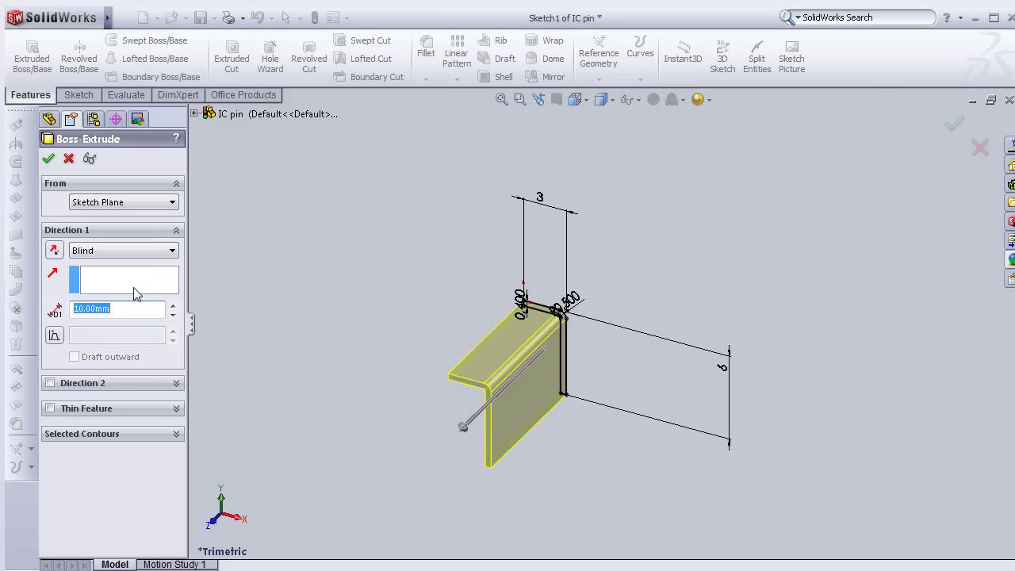
Extrude the pin profile 1.5 mm blind to create Boss-Extrude1
{"action": "type", "text": "1."}
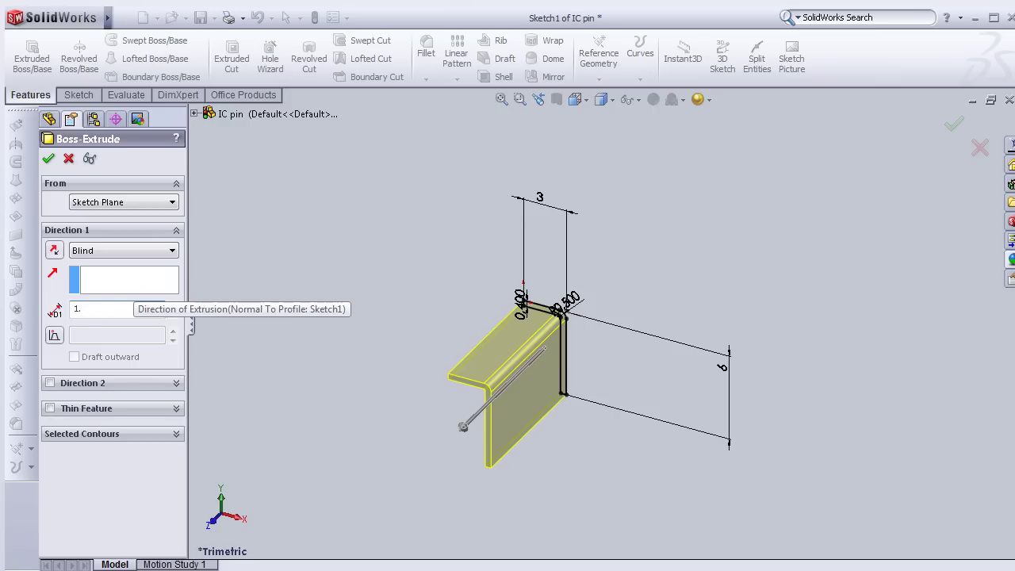
{"action": "type", "text": "5"}
{"action": "key", "text": "Return"}
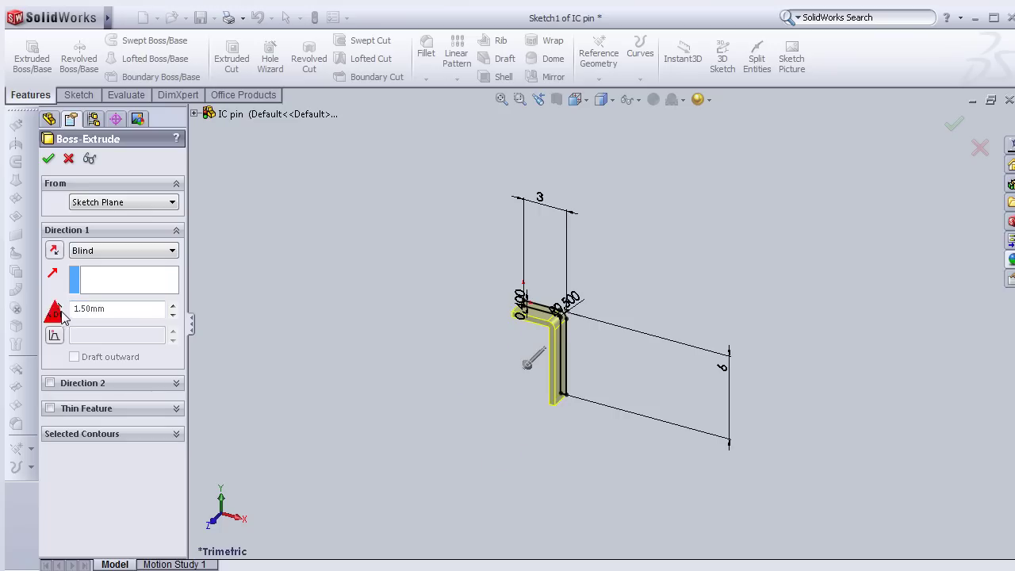
{"action": "left_click", "coordinate": [49, 159]}
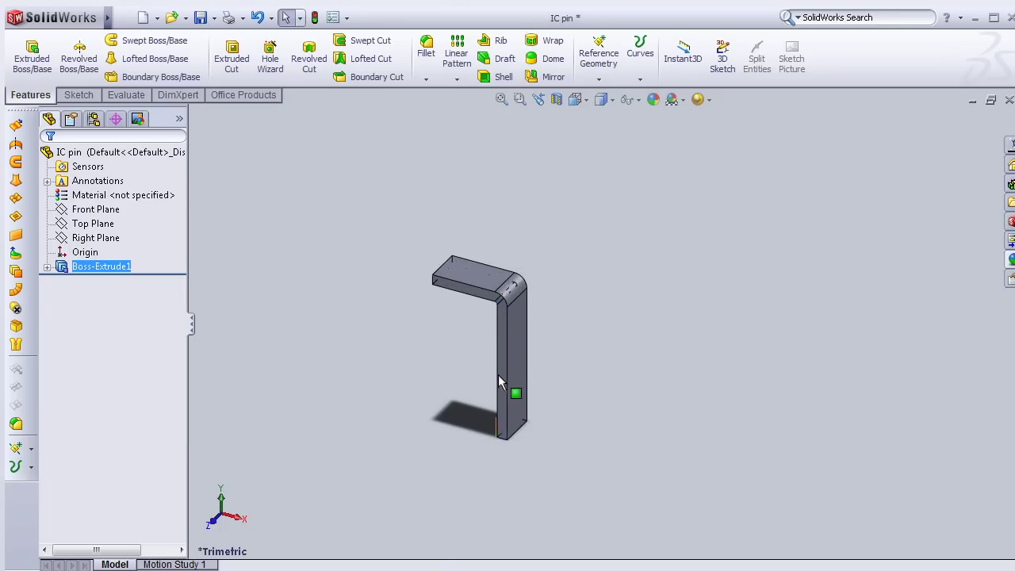
{"action": "middle_click_drag", "start_coordinate": [498, 374], "coordinate": [531, 394]}
Start Sketch2 on the pin's long flat face, view it normal, and draw a vertical centerline down its middle
{"action": "left_click", "coordinate": [532, 394]}
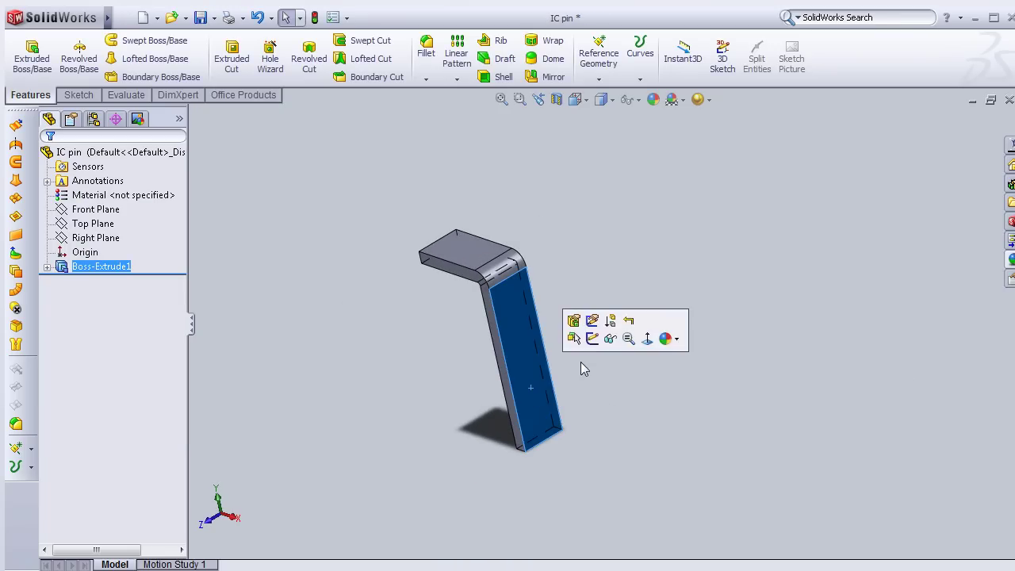
{"action": "left_click", "coordinate": [595, 344]}
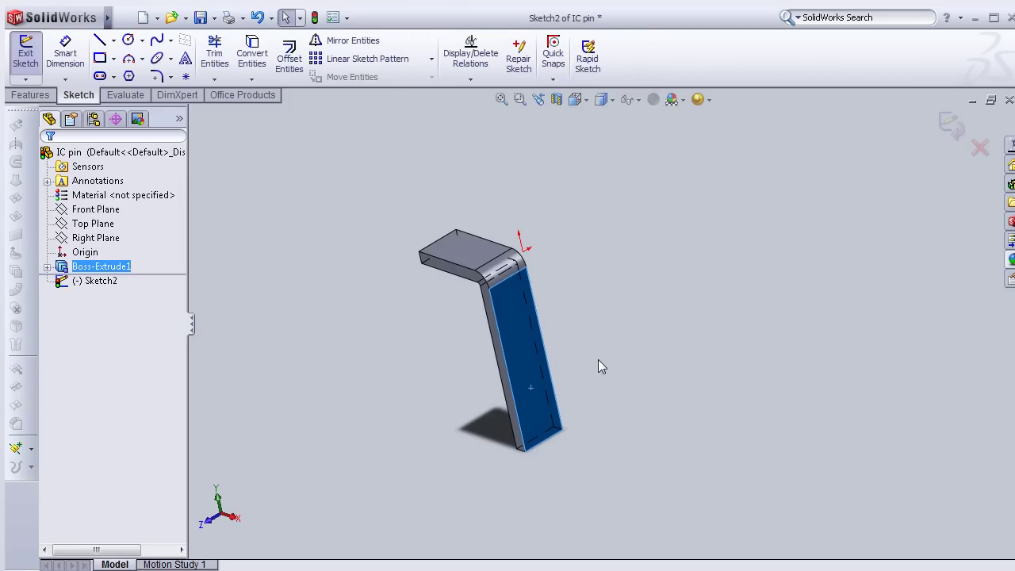
{"action": "key", "text": "space"}
{"action": "left_click", "coordinate": [623, 412]}
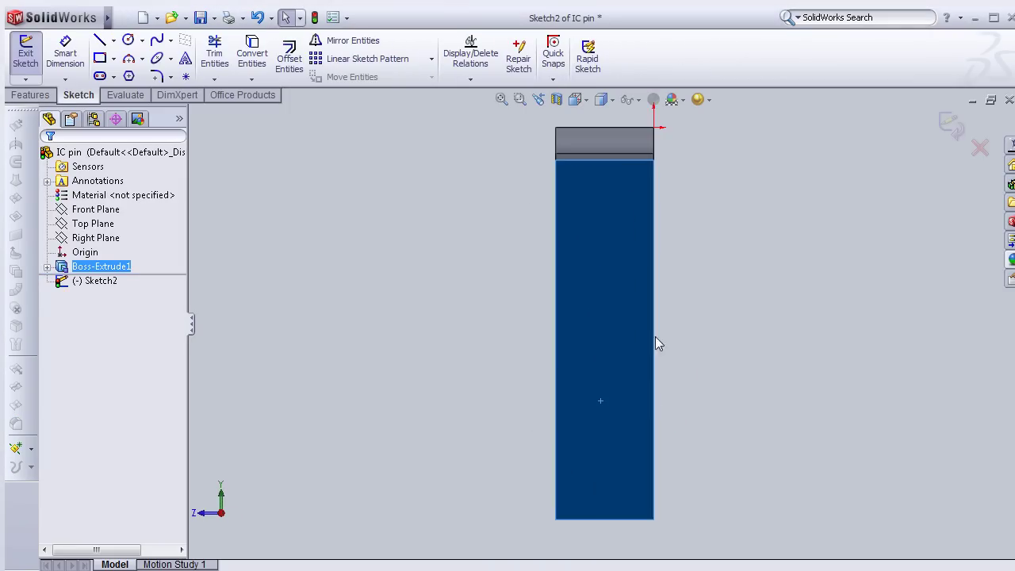
{"action": "left_click", "coordinate": [115, 41]}
{"action": "left_click", "coordinate": [133, 77]}
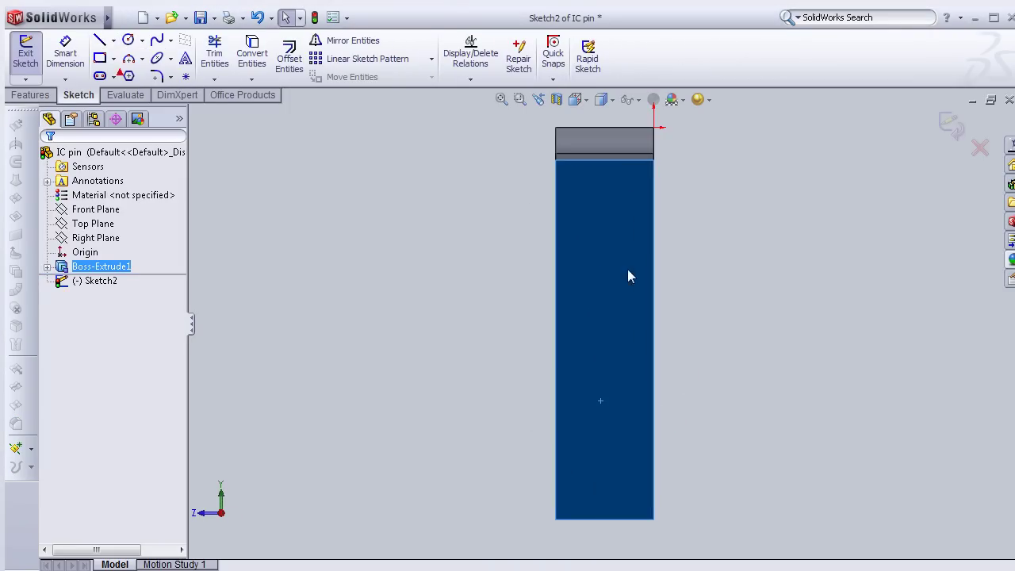
{"action": "left_click", "coordinate": [605, 520]}
{"action": "left_click", "coordinate": [604, 158]}
{"action": "key", "text": "Escape"}
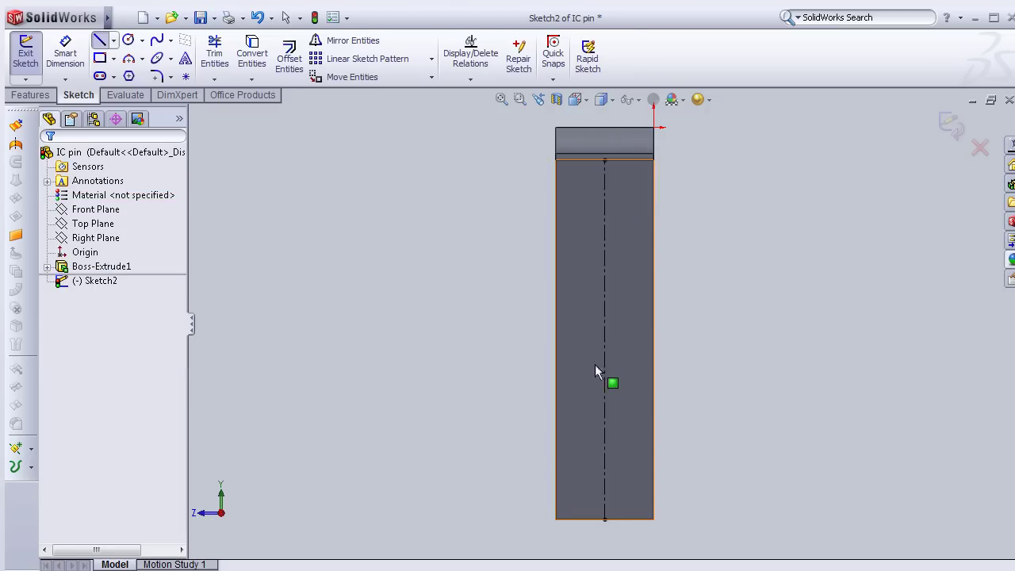
{"action": "key", "text": "Escape"}
{"action": "key", "text": "f"}
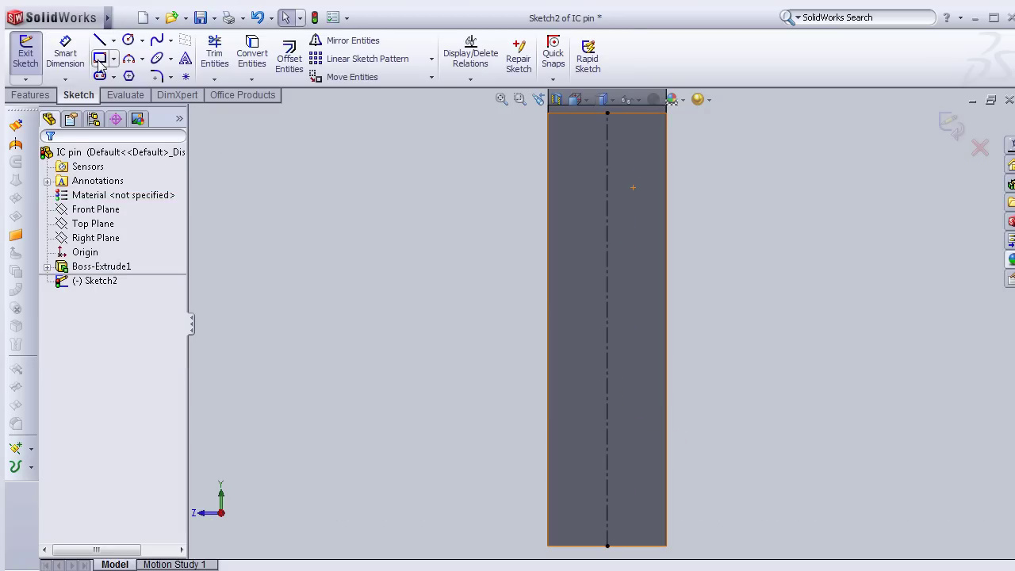
Draw a corner rectangle at the face's lower-left edge and place its height dimension
{"action": "left_click", "coordinate": [100, 58]}
{"action": "left_click", "coordinate": [548, 545]}
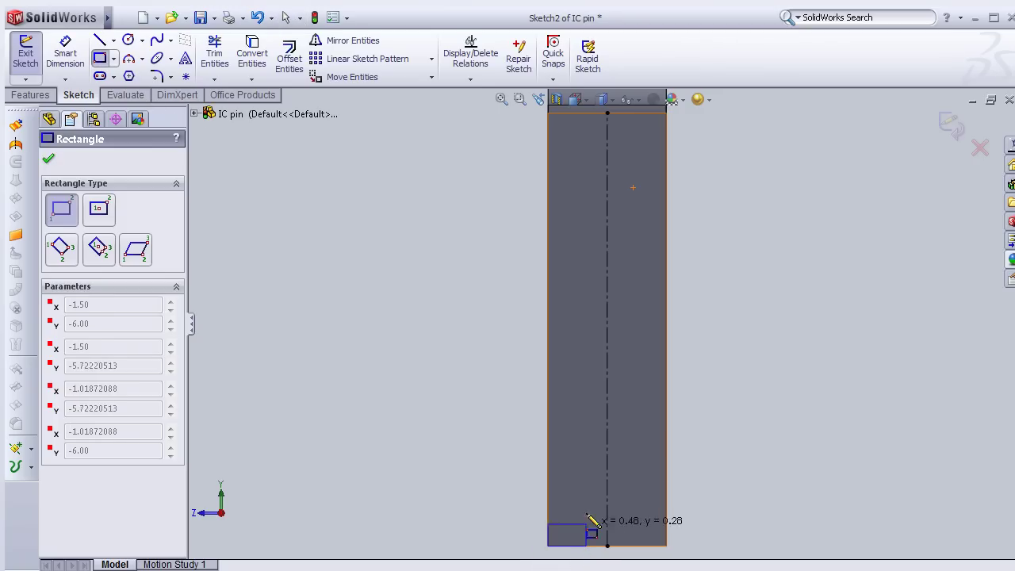
{"action": "left_click", "coordinate": [585, 321]}
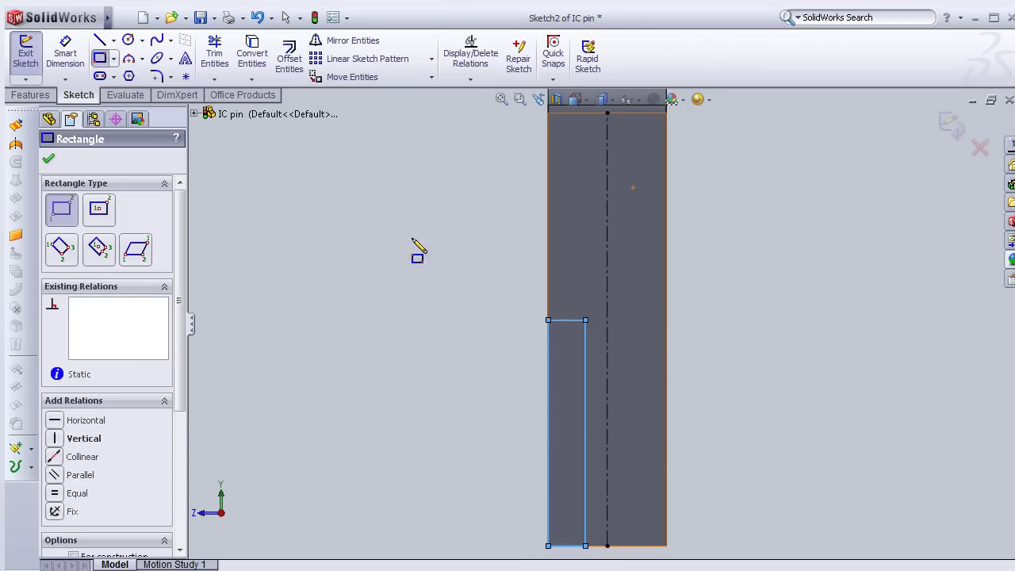
{"action": "left_click", "coordinate": [65, 53]}
{"action": "left_click", "coordinate": [549, 438]}
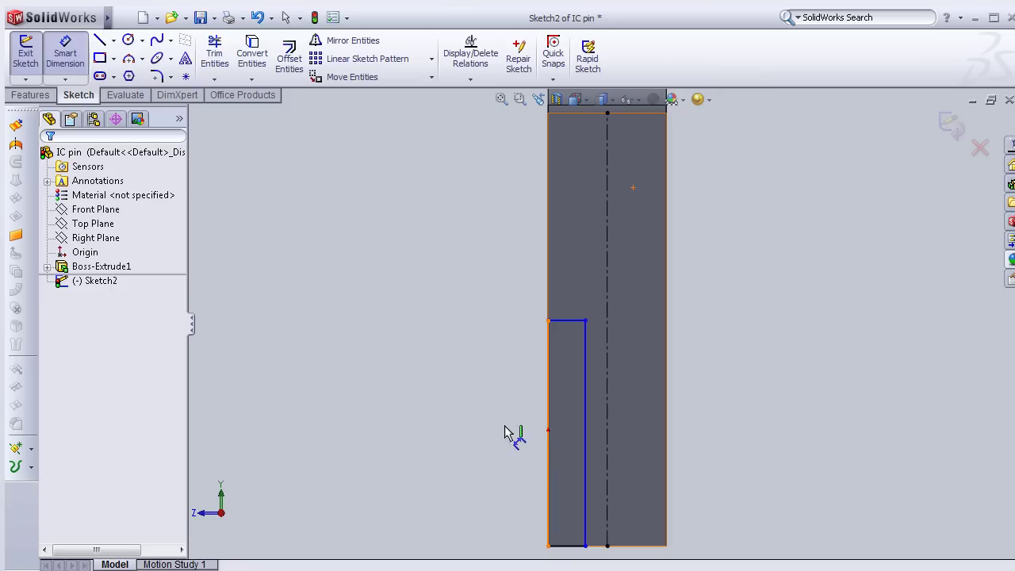
{"action": "left_click", "coordinate": [479, 428]}
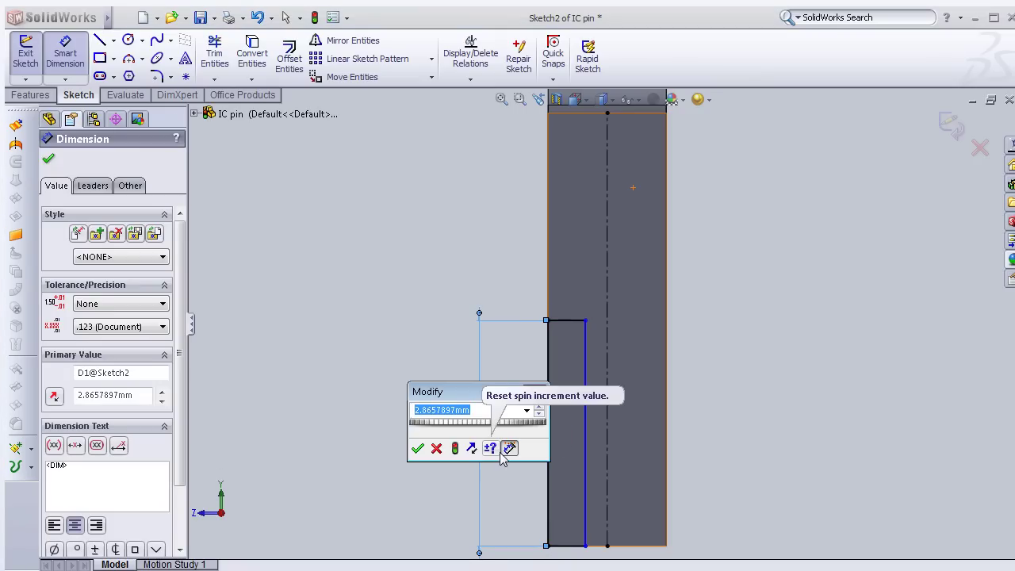
Dimension the rectangle to 3.5 mm tall with its inner edge 0.35 mm from the centerline
{"action": "type", "text": "3.5"}
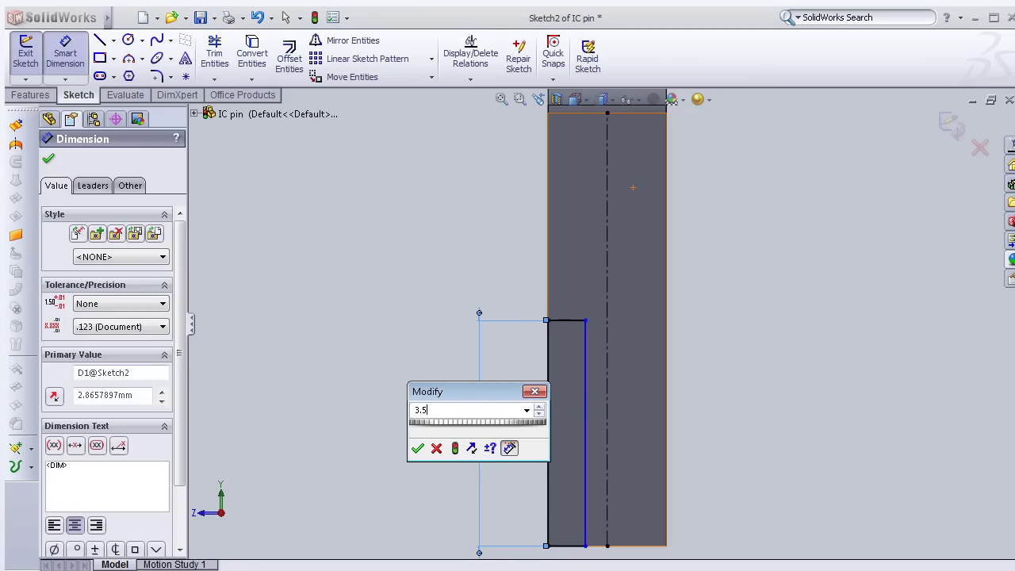
{"action": "left_click", "coordinate": [418, 450]}
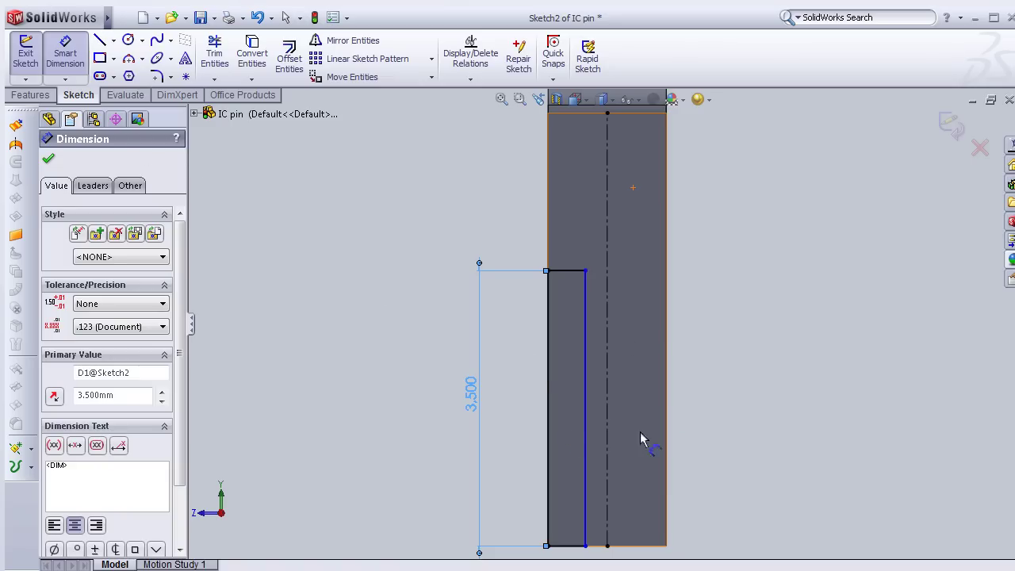
{"action": "left_click", "coordinate": [587, 421]}
{"action": "left_click", "coordinate": [606, 420]}
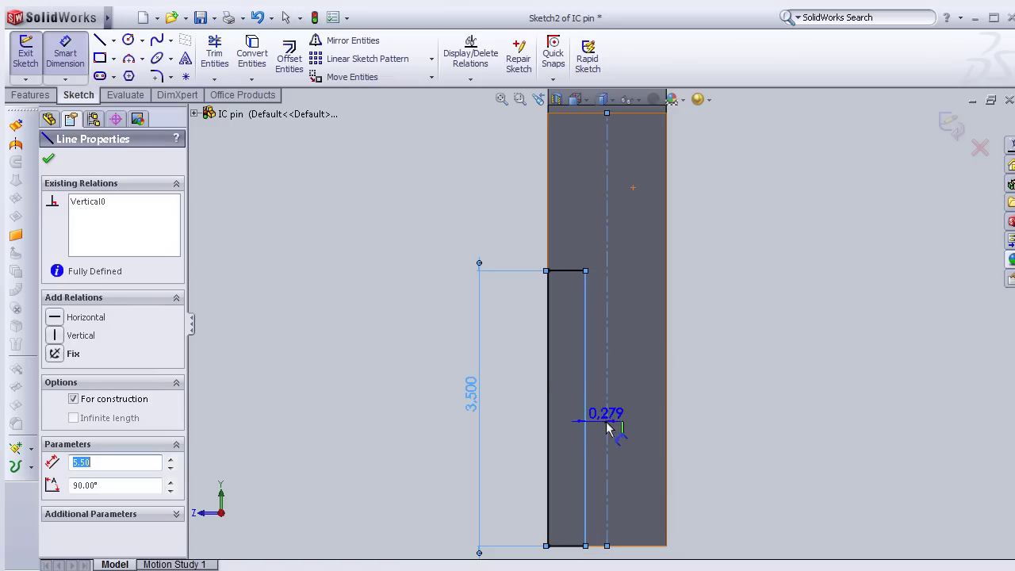
{"action": "scroll", "coordinate": [606, 512], "scroll_direction": "down", "scroll_amount": 2}
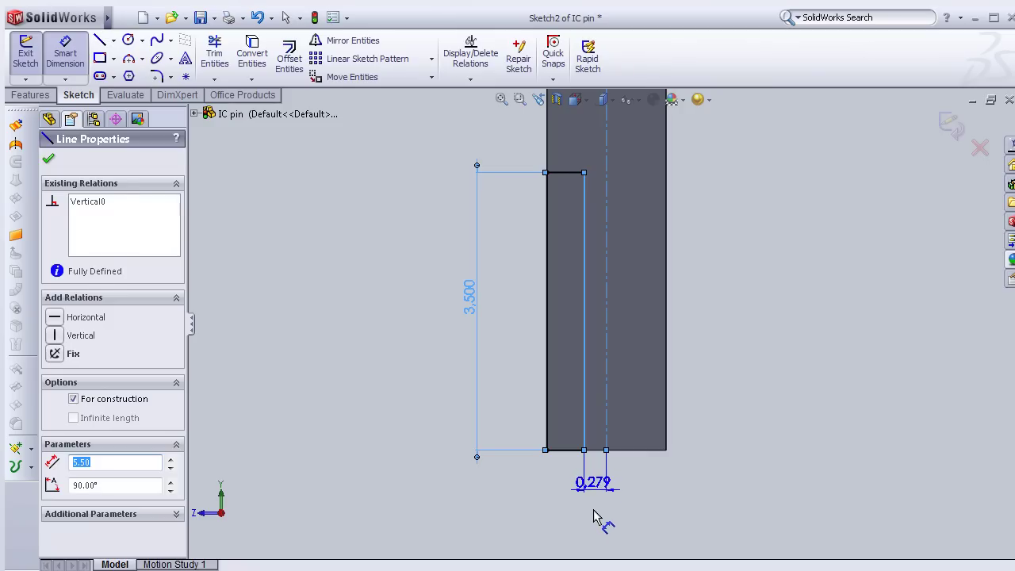
{"action": "left_click", "coordinate": [596, 519]}
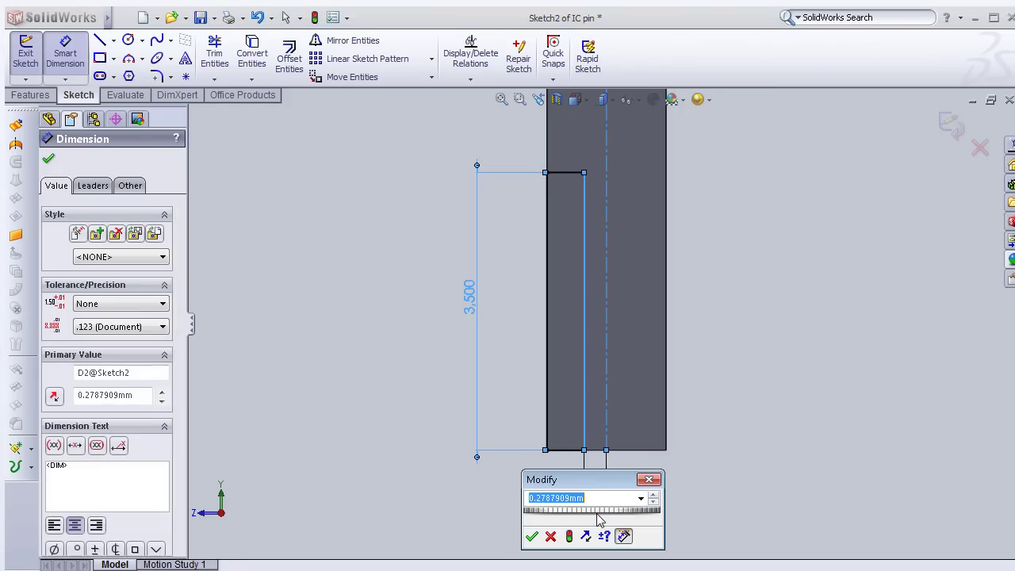
{"action": "type", "text": "0.35"}
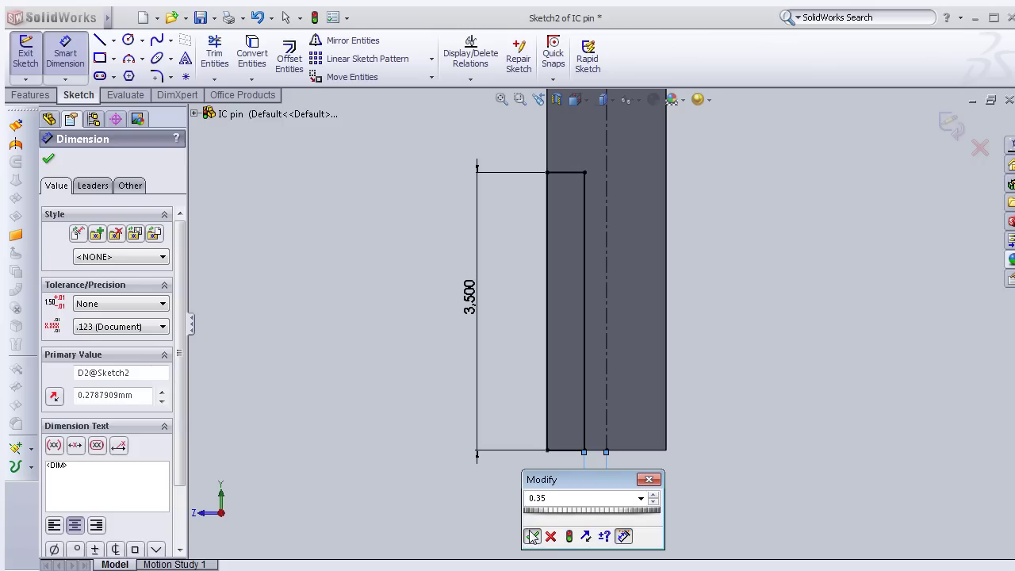
{"action": "left_click", "coordinate": [531, 536]}
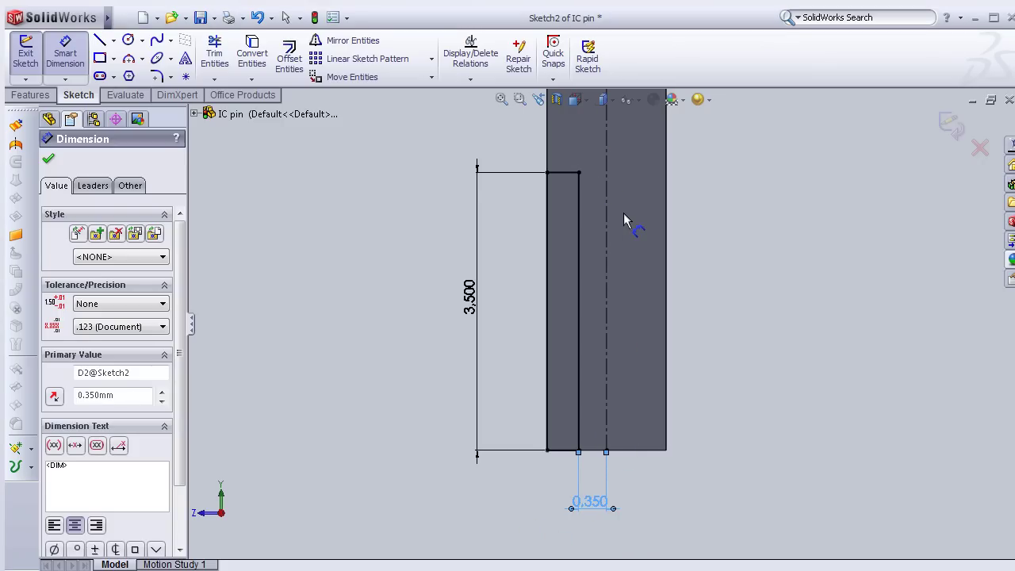
Preview an extruded cut of the rectangle, then cancel it and return to the sketch
{"action": "left_click", "coordinate": [13, 96]}
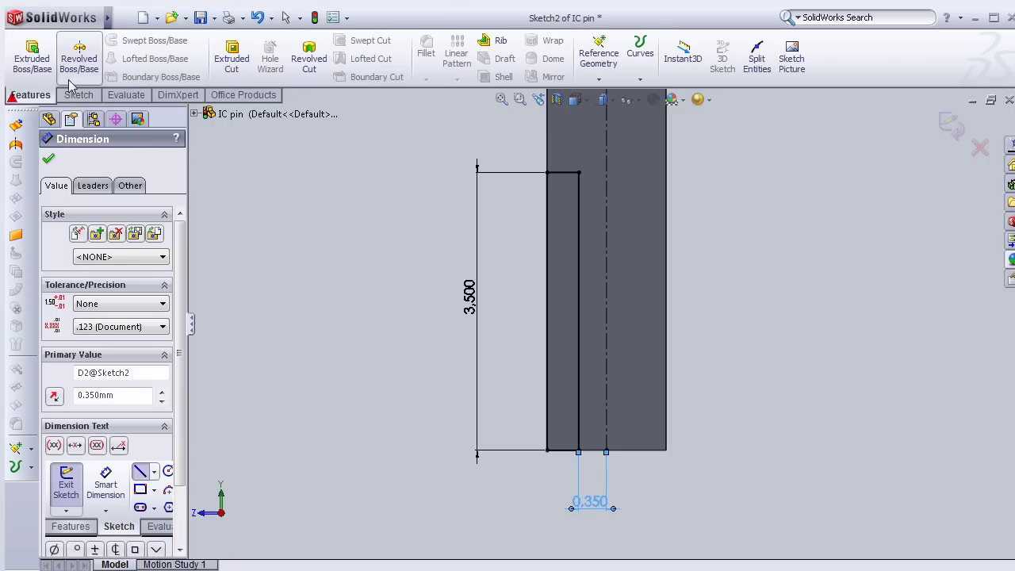
{"action": "left_click", "coordinate": [232, 57]}
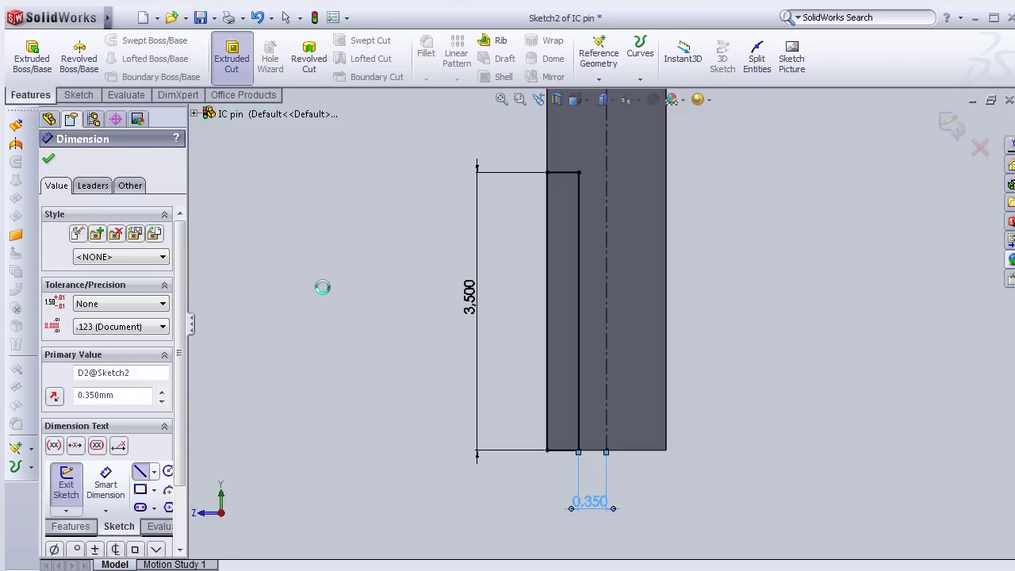
{"action": "middle_click_drag", "start_coordinate": [308, 293], "coordinate": [312, 317]}
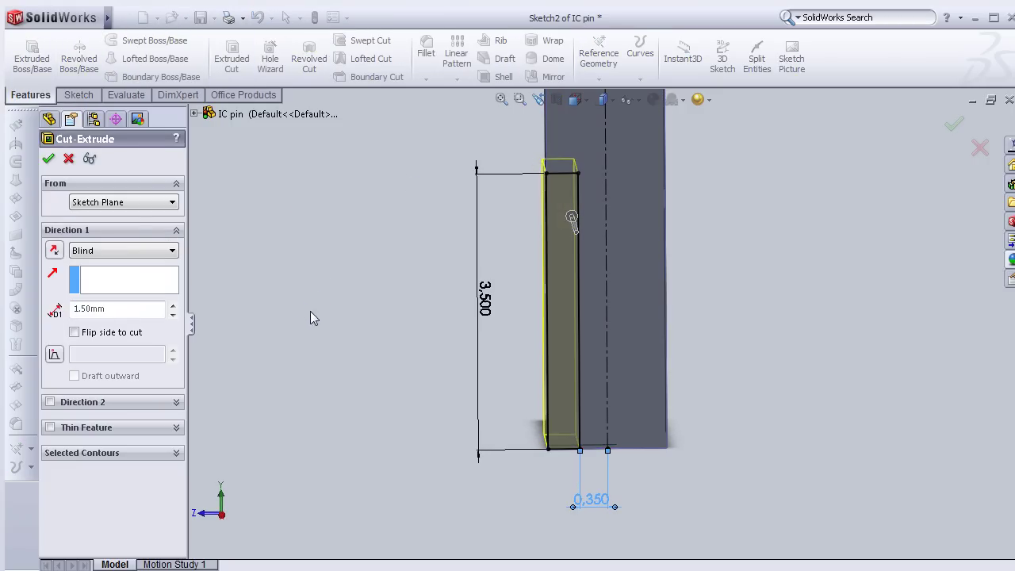
{"action": "left_click", "coordinate": [70, 161]}
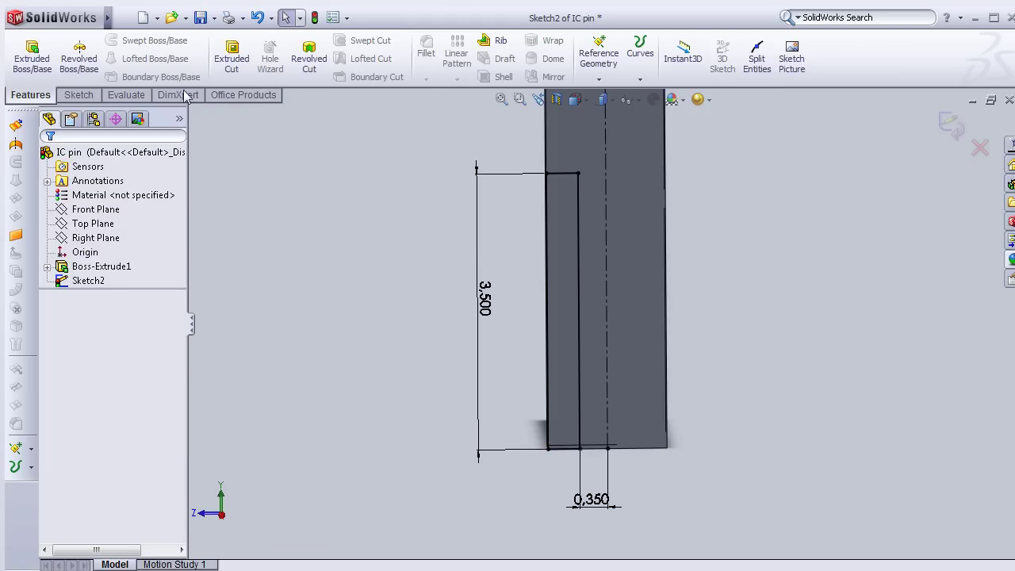
{"action": "left_click", "coordinate": [78, 95]}
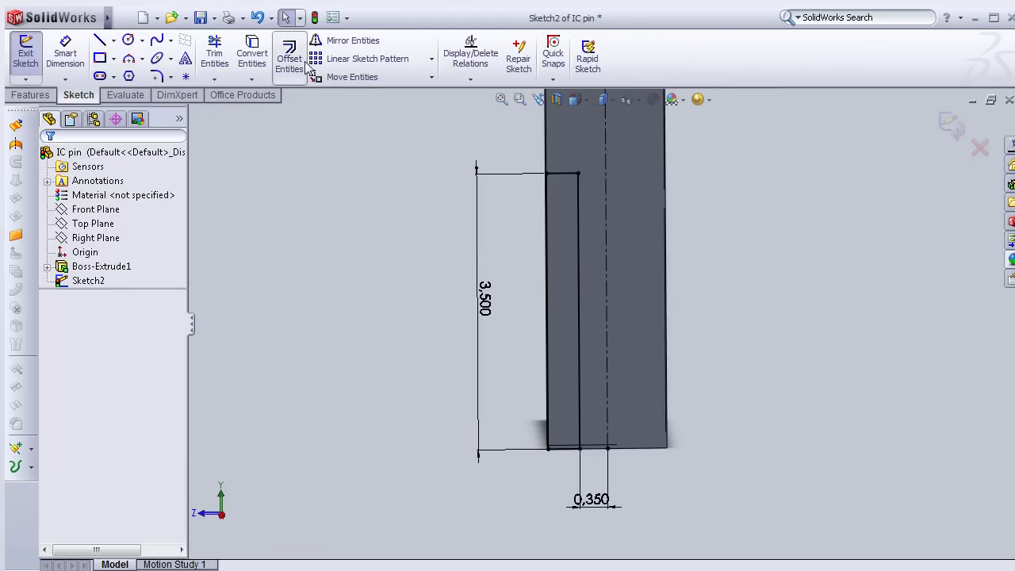
Mirror the rectangle's four slot lines about the centerline
{"action": "left_click", "coordinate": [349, 41]}
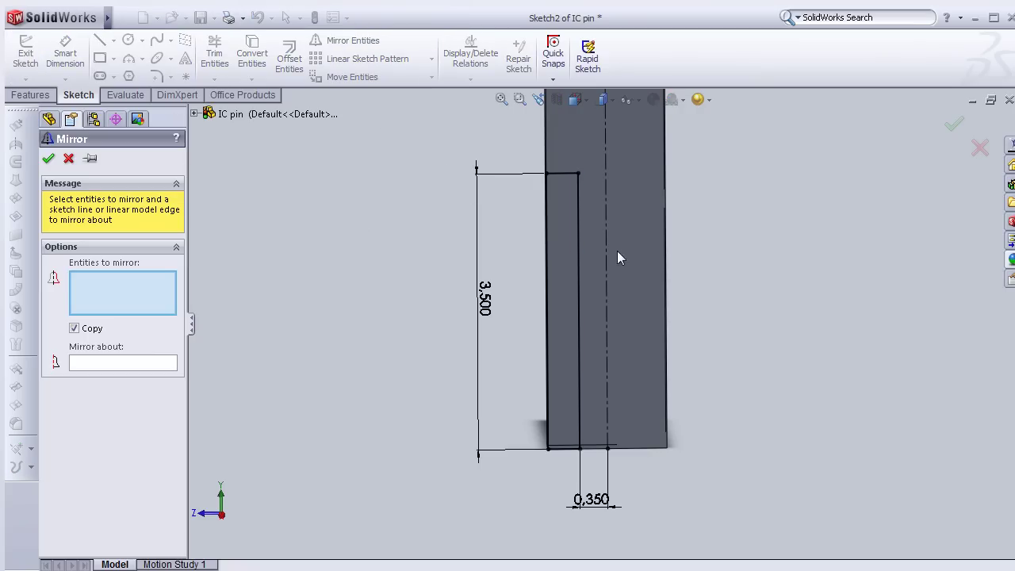
{"action": "left_click", "coordinate": [558, 174]}
{"action": "left_click", "coordinate": [579, 208]}
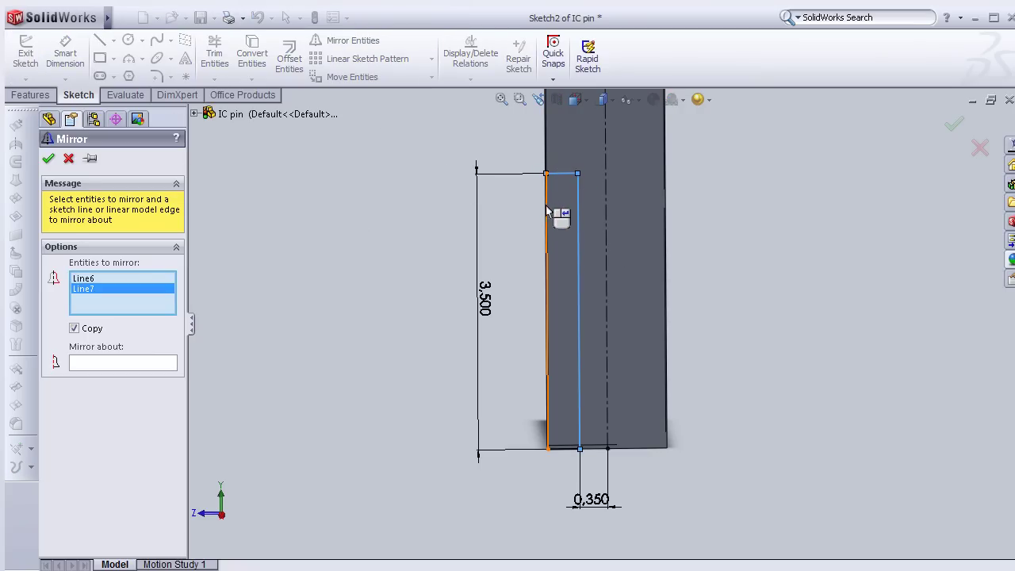
{"action": "left_click", "coordinate": [547, 222]}
{"action": "left_click", "coordinate": [575, 456]}
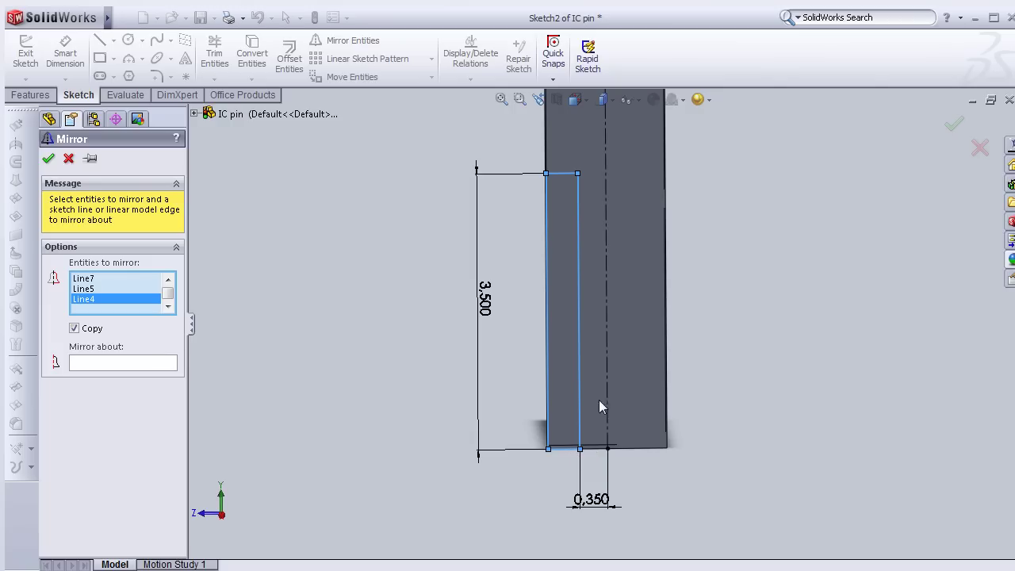
{"action": "left_click", "coordinate": [152, 365]}
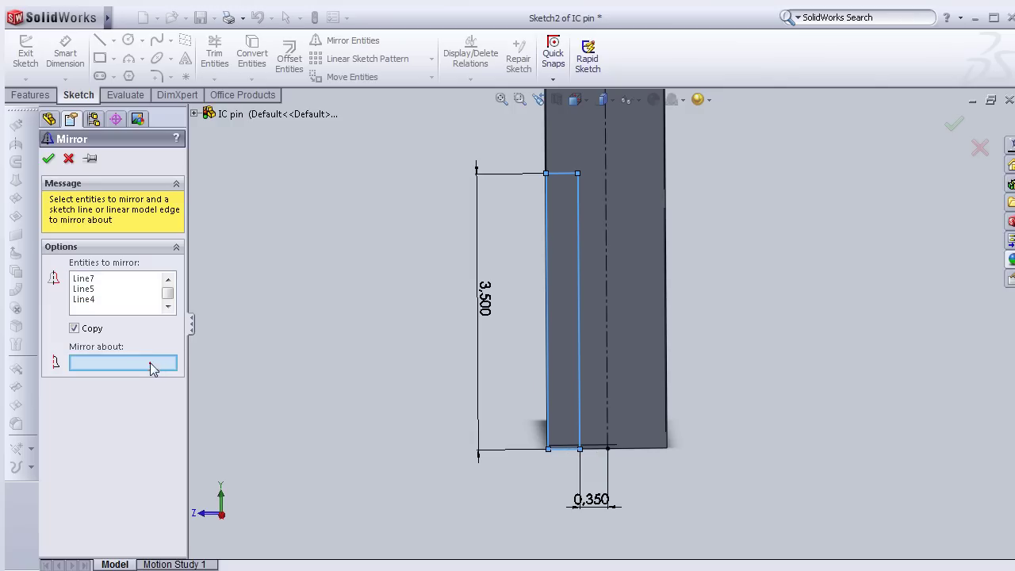
{"action": "left_click", "coordinate": [607, 350]}
{"action": "left_click", "coordinate": [49, 158]}
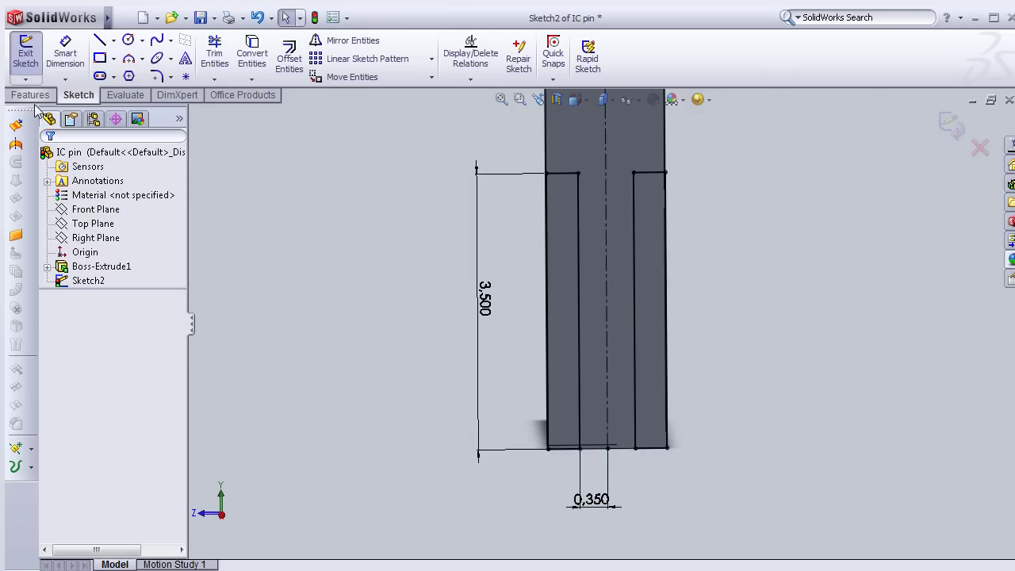
{"action": "left_click", "coordinate": [30, 95]}
Cut both slot outlines into the pin with Up To Next, then save the part
{"action": "left_click", "coordinate": [232, 55]}
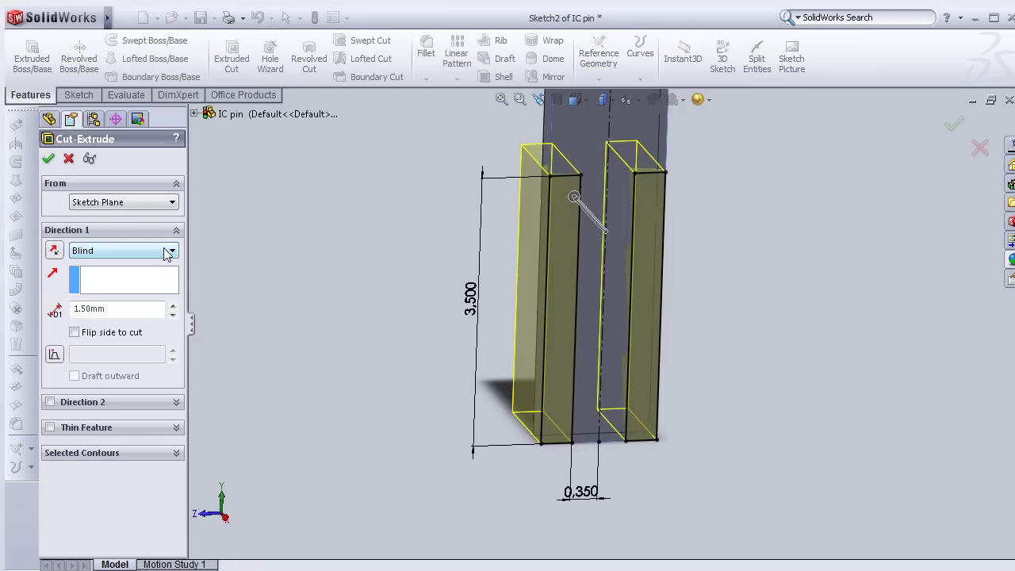
{"action": "left_click", "coordinate": [137, 250]}
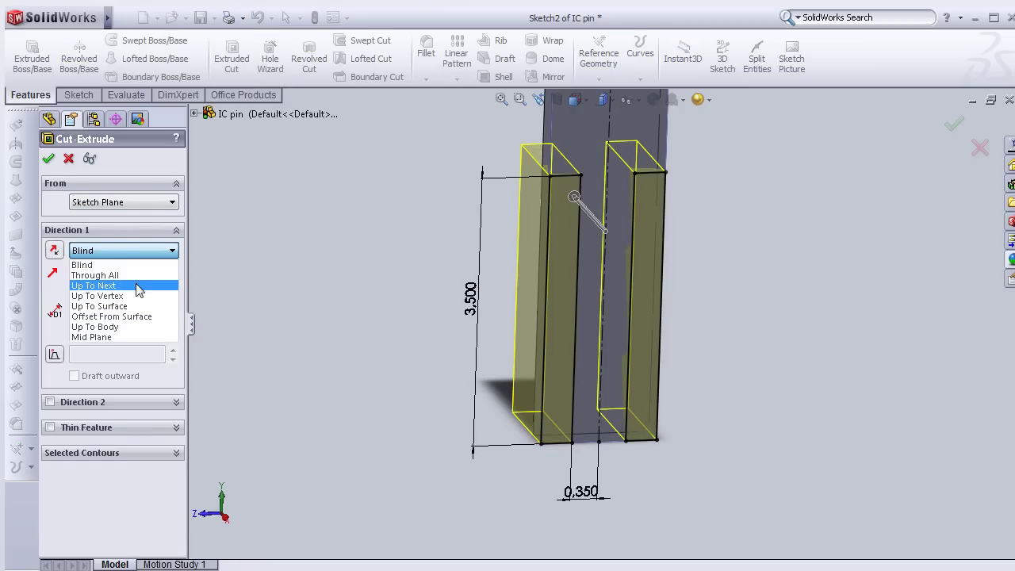
{"action": "left_click", "coordinate": [139, 283]}
{"action": "left_click", "coordinate": [48, 158]}
{"action": "mouse_move", "coordinate": [551, 322]}
{"action": "middle_mouse_down"}
{"action": "mouse_move", "coordinate": [636, 311]}
{"action": "mouse_move", "coordinate": [630, 249]}
{"action": "mouse_move", "coordinate": [641, 272]}
{"action": "mouse_move", "coordinate": [651, 263]}
{"action": "mouse_move", "coordinate": [575, 310]}
{"action": "mouse_move", "coordinate": [615, 215]}
{"action": "mouse_move", "coordinate": [598, 197]}
{"action": "mouse_move", "coordinate": [649, 208]}
{"action": "middle_mouse_up"}
{"action": "middle_click_drag", "start_coordinate": [648, 179], "coordinate": [633, 174]}
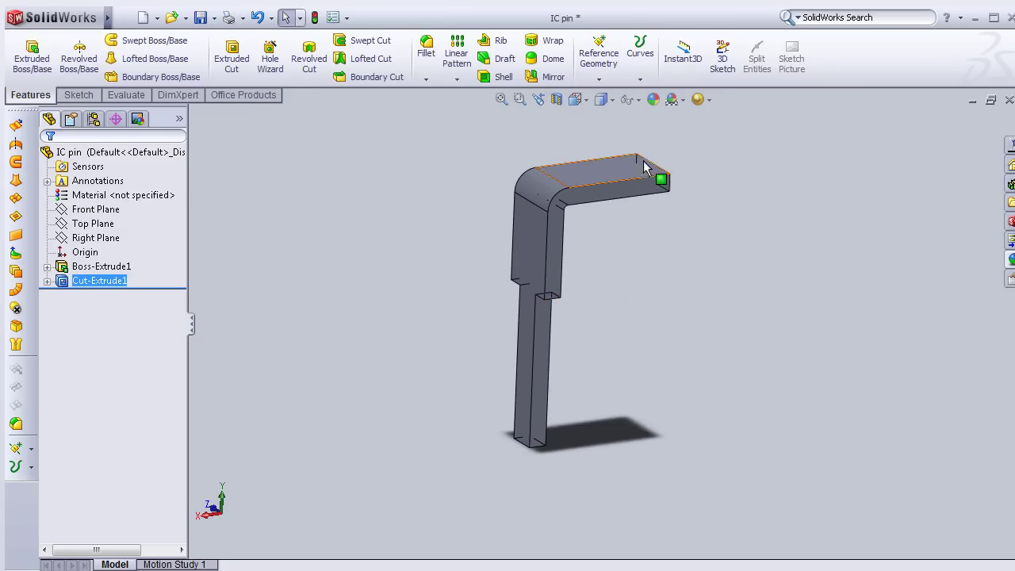
{"action": "key", "text": "ctrl+s"}
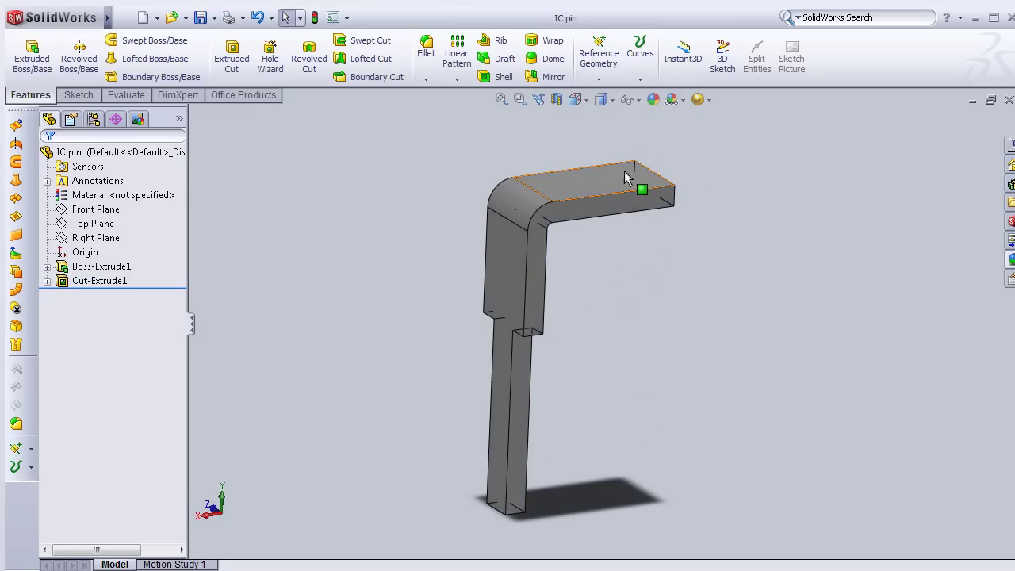
Create a new blank Part document, Part17
{"action": "left_click", "coordinate": [142, 18]}
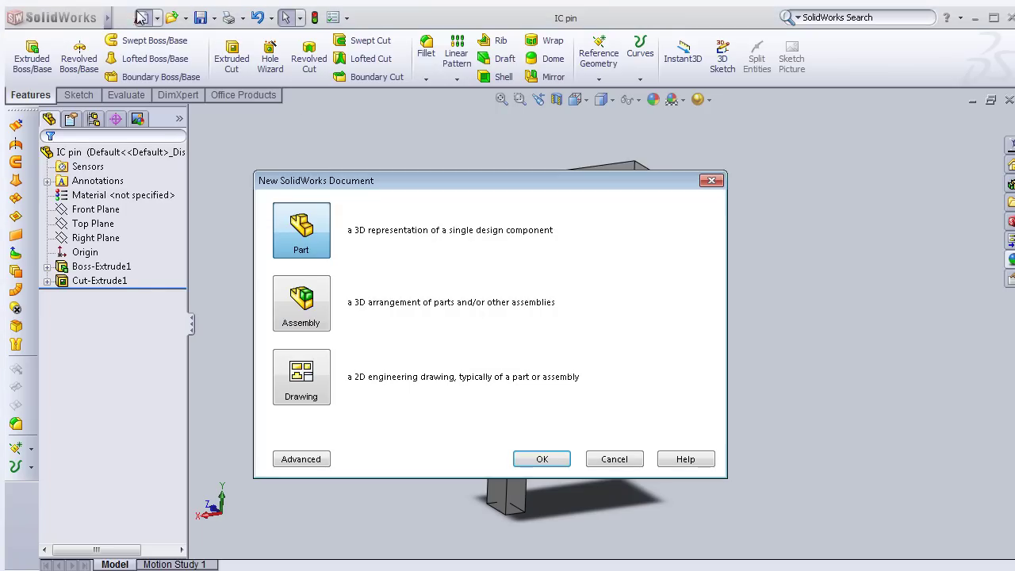
{"action": "left_click", "coordinate": [542, 458]}
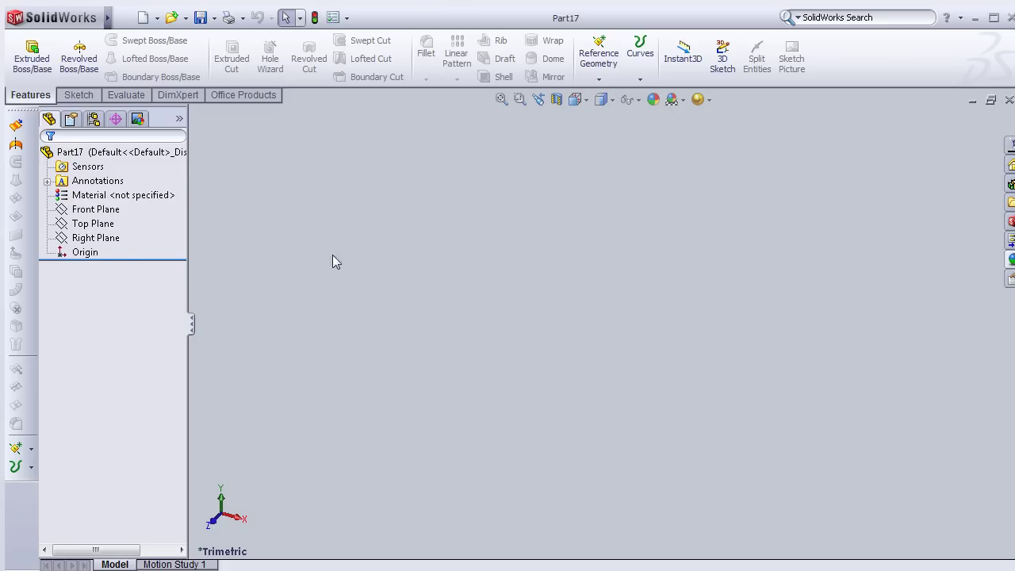
On the Top Plane, sketch a corner rectangle starting at the origin
{"action": "left_click", "coordinate": [93, 223]}
{"action": "left_click", "coordinate": [103, 201]}
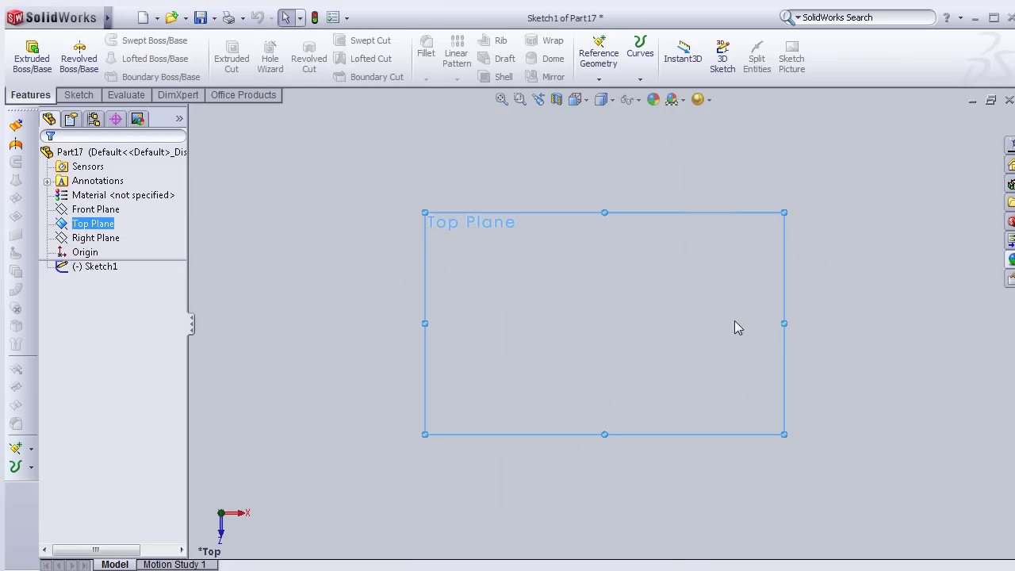
{"action": "left_click", "coordinate": [100, 58]}
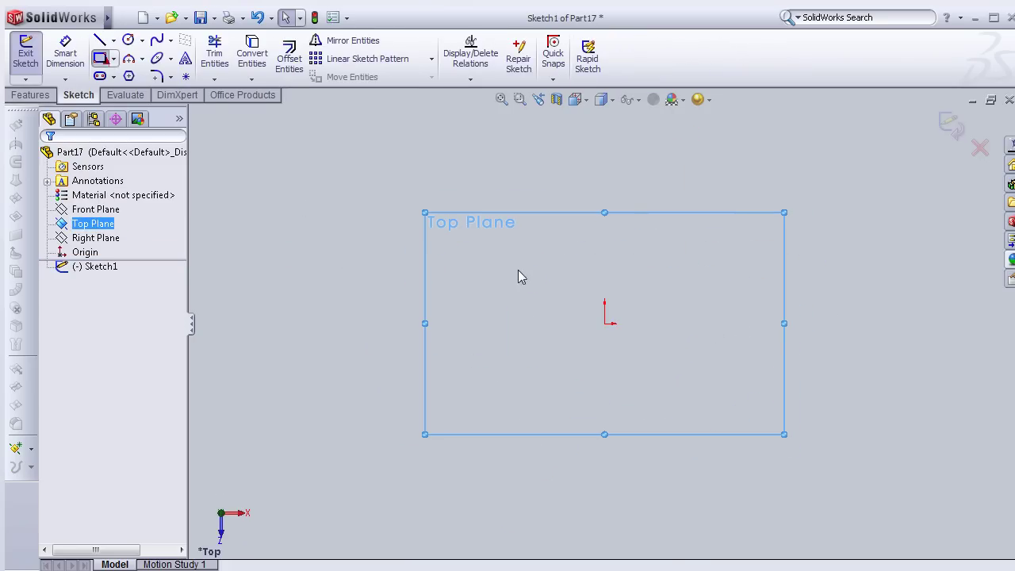
{"action": "left_click", "coordinate": [605, 323]}
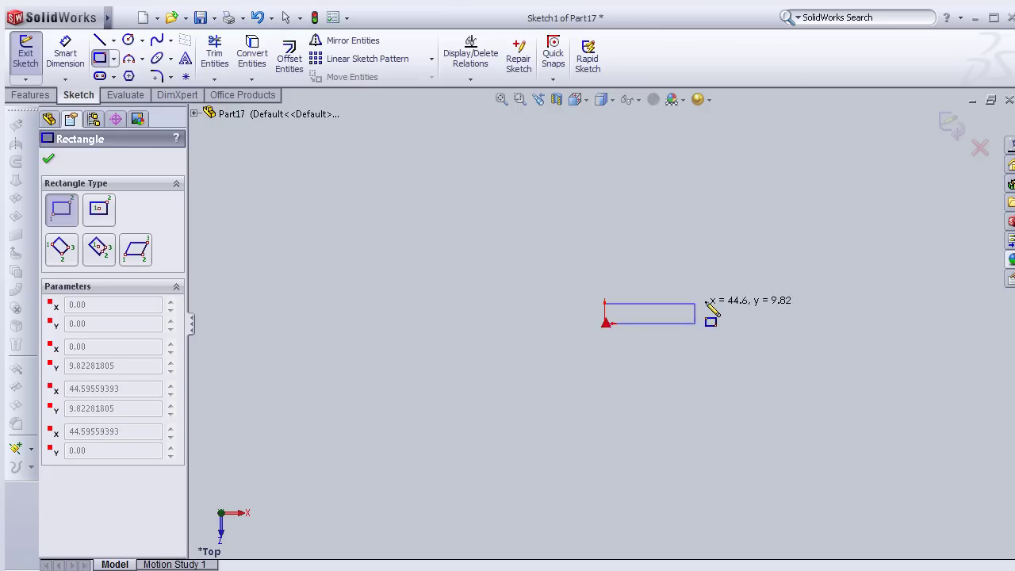
{"action": "left_click", "coordinate": [647, 216]}
Dimension the rectangle 35 mm tall and 7 mm wide
{"action": "left_click", "coordinate": [65, 52]}
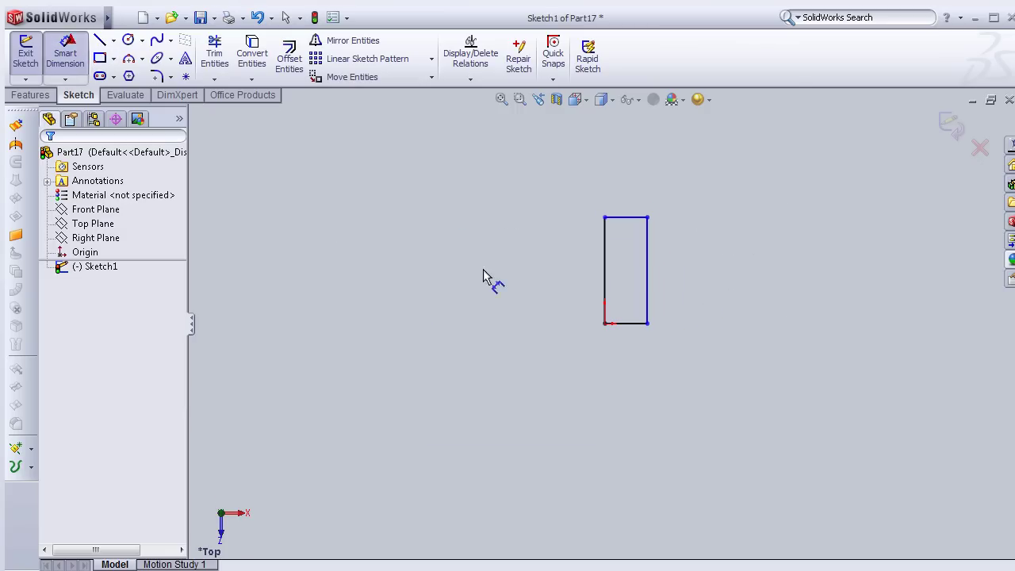
{"action": "left_click", "coordinate": [605, 286]}
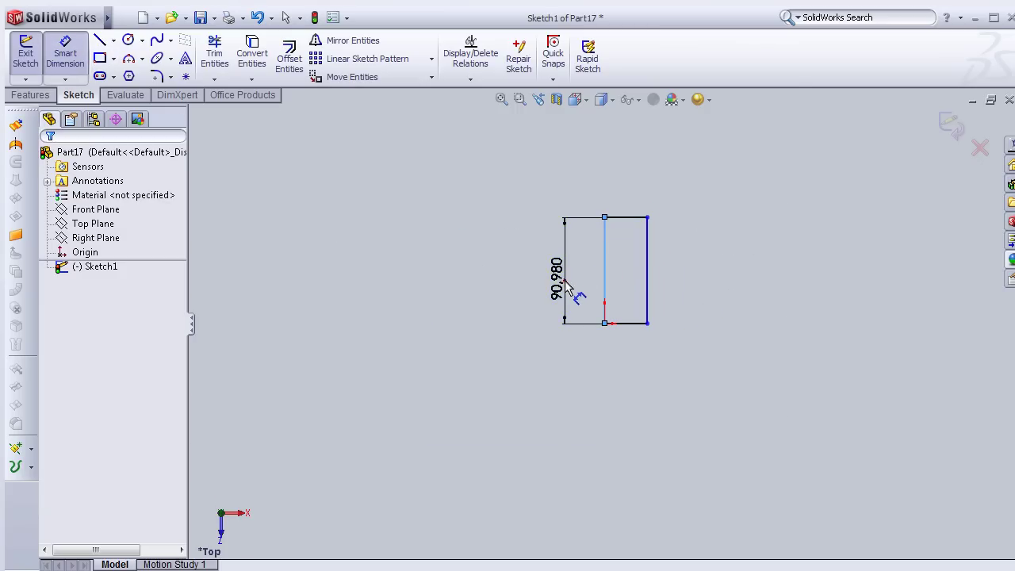
{"action": "left_click", "coordinate": [566, 287]}
{"action": "type", "text": "35"}
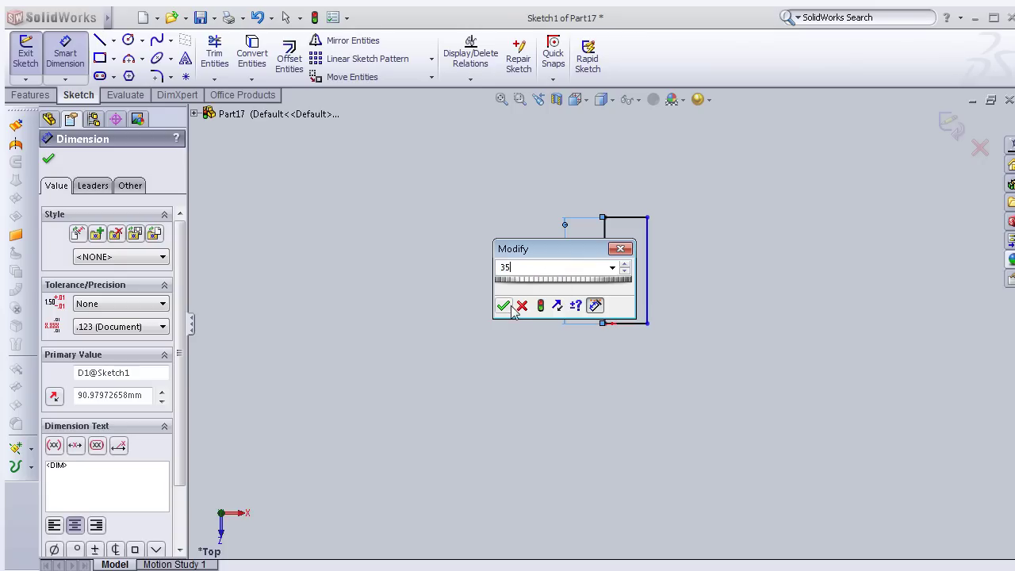
{"action": "key", "text": "Return"}
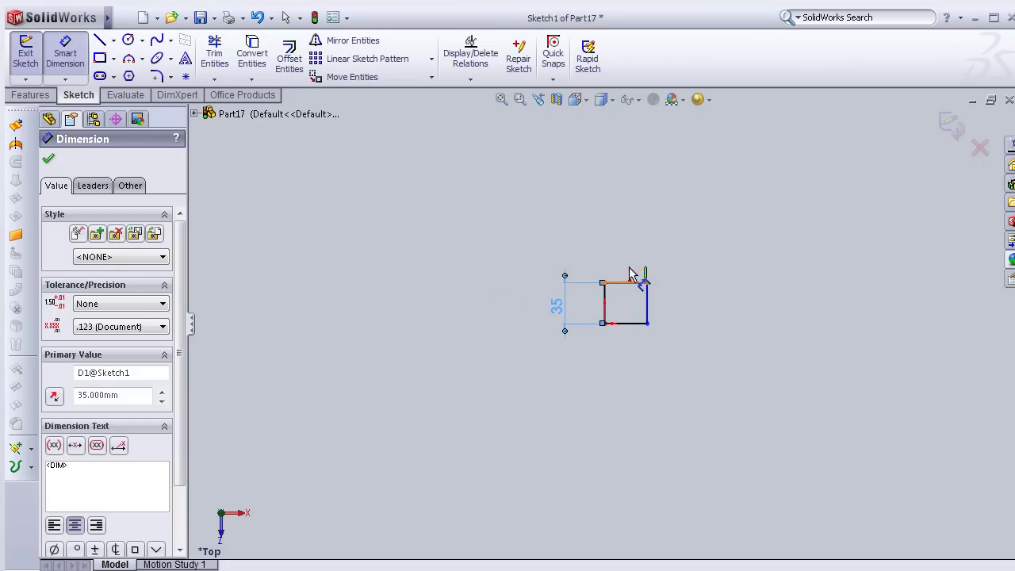
{"action": "left_click", "coordinate": [634, 283]}
{"action": "left_click", "coordinate": [626, 252]}
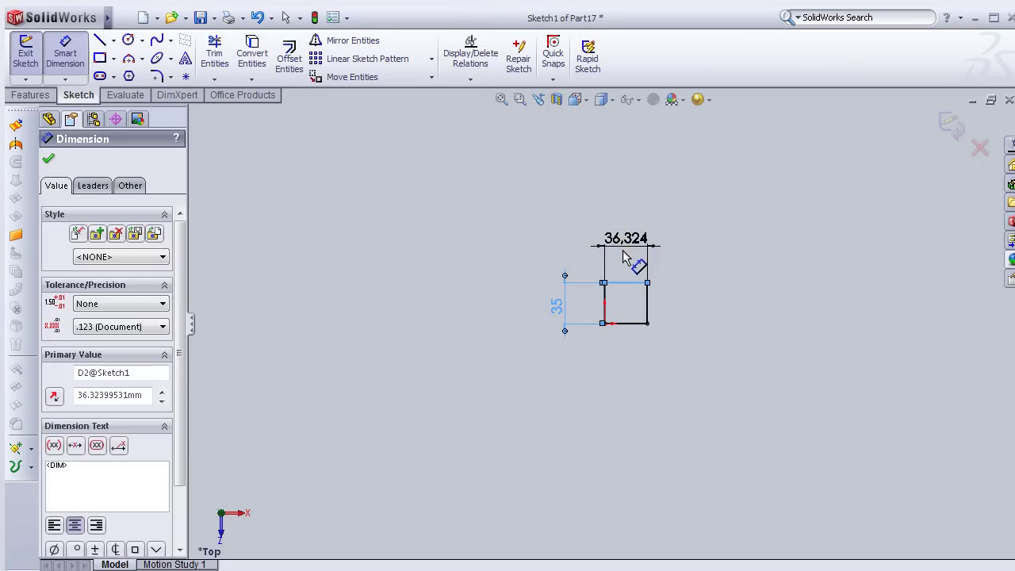
{"action": "type", "text": "7"}
{"action": "key", "text": "Return"}
{"action": "scroll", "coordinate": [657, 310], "scroll_direction": "down", "scroll_amount": 2}
{"action": "scroll", "coordinate": [598, 294], "scroll_direction": "down", "scroll_amount": 2}
{"action": "mouse_move", "coordinate": [592, 438]}
{"action": "middle_mouse_down"}
{"action": "mouse_move", "coordinate": [575, 333]}
{"action": "mouse_move", "coordinate": [227, 250]}
{"action": "middle_mouse_up"}
{"action": "left_click", "coordinate": [30, 94]}
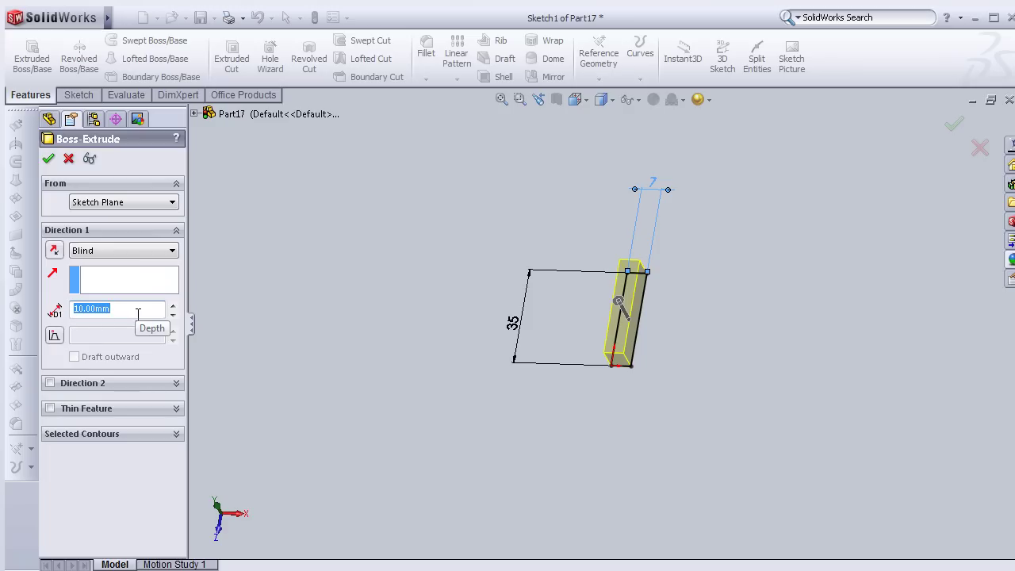
Set the boss extrude to 1.70 mm with a 5° draft, plus 1.70 mm in Direction 2
{"action": "type", "text": "1.7"}
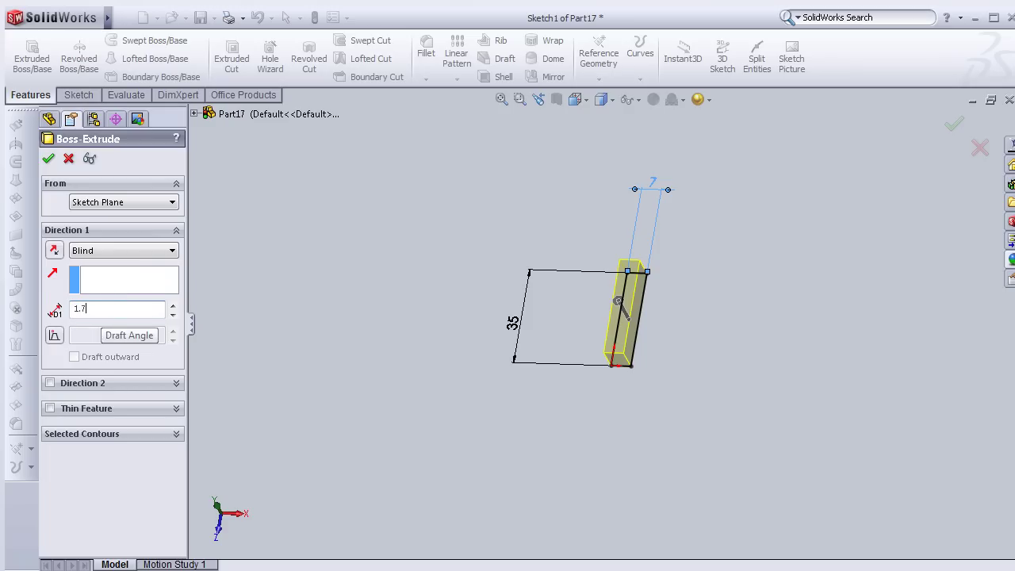
{"action": "left_click", "coordinate": [54, 336]}
{"action": "type", "text": "5"}
{"action": "key", "text": "Return"}
{"action": "mouse_move", "coordinate": [465, 415]}
{"action": "middle_mouse_down"}
{"action": "mouse_move", "coordinate": [677, 329]}
{"action": "mouse_move", "coordinate": [659, 326]}
{"action": "mouse_move", "coordinate": [686, 302]}
{"action": "mouse_move", "coordinate": [657, 358]}
{"action": "mouse_move", "coordinate": [658, 337]}
{"action": "mouse_move", "coordinate": [645, 339]}
{"action": "middle_mouse_up"}
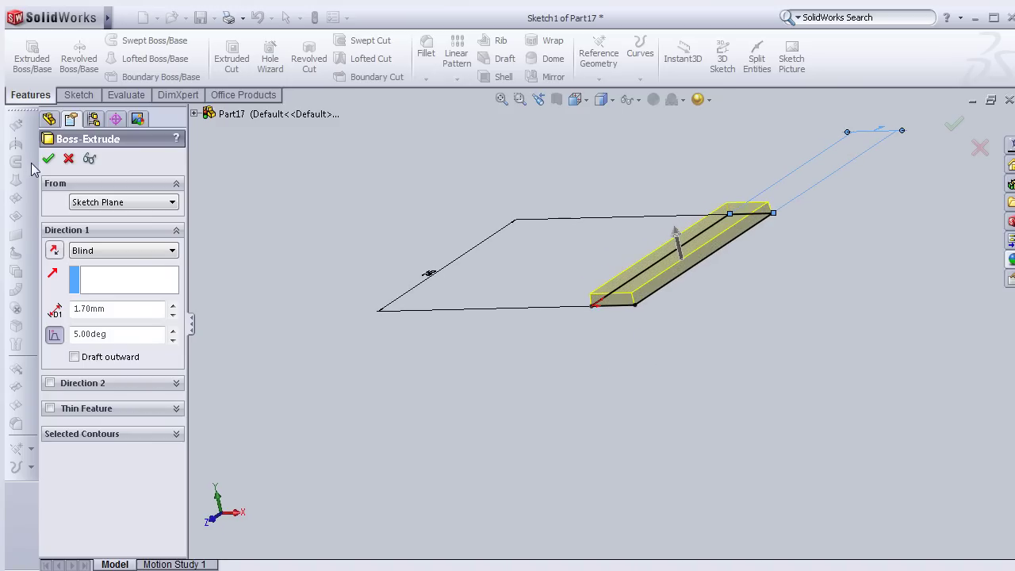
{"action": "left_click", "coordinate": [50, 383]}
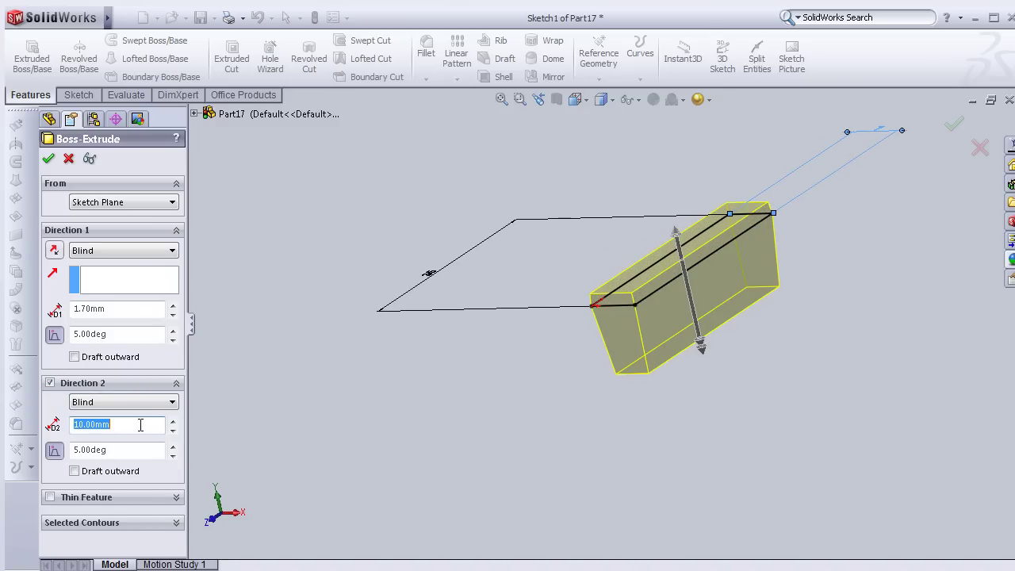
{"action": "type", "text": ".71.7"}
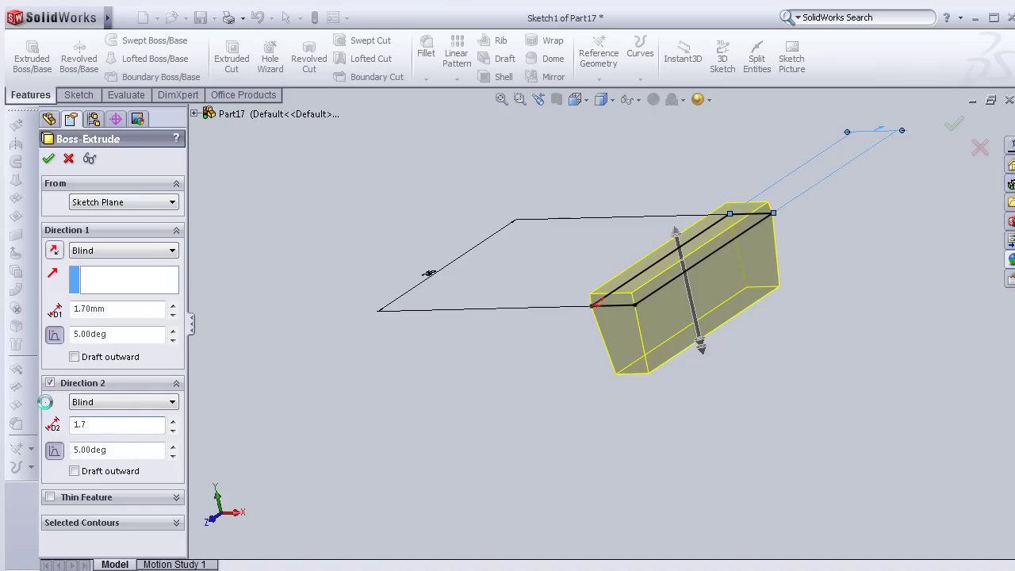
{"action": "key", "text": "Return"}
{"action": "scroll", "coordinate": [481, 379], "scroll_direction": "down", "scroll_amount": 2}
{"action": "middle_click_drag", "start_coordinate": [475, 361], "coordinate": [521, 392]}
Accept the extrusion and start a sketch on the bar's long side face, viewed face-on
{"action": "left_click", "coordinate": [48, 159]}
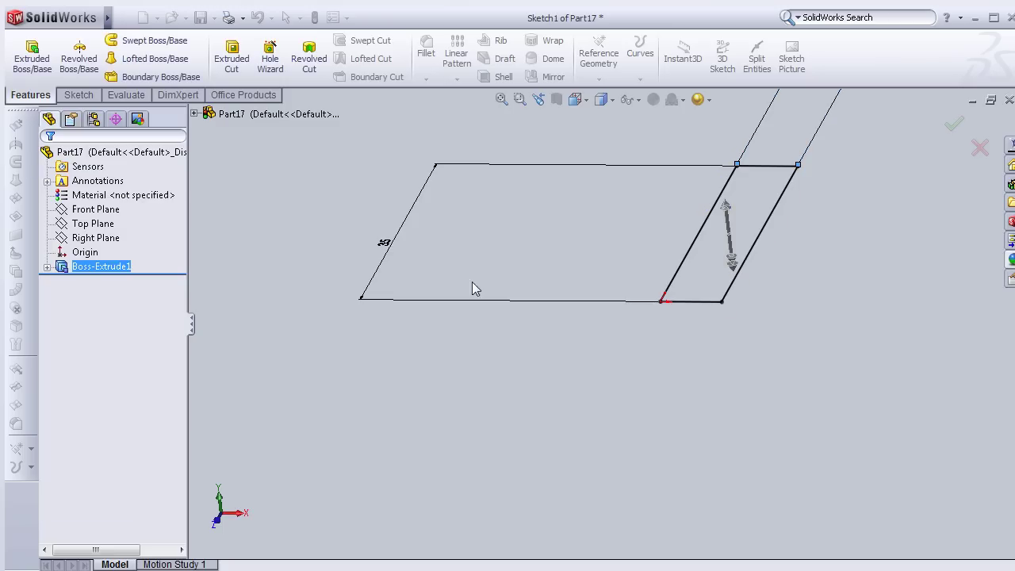
{"action": "middle_click_drag", "start_coordinate": [777, 287], "coordinate": [690, 313]}
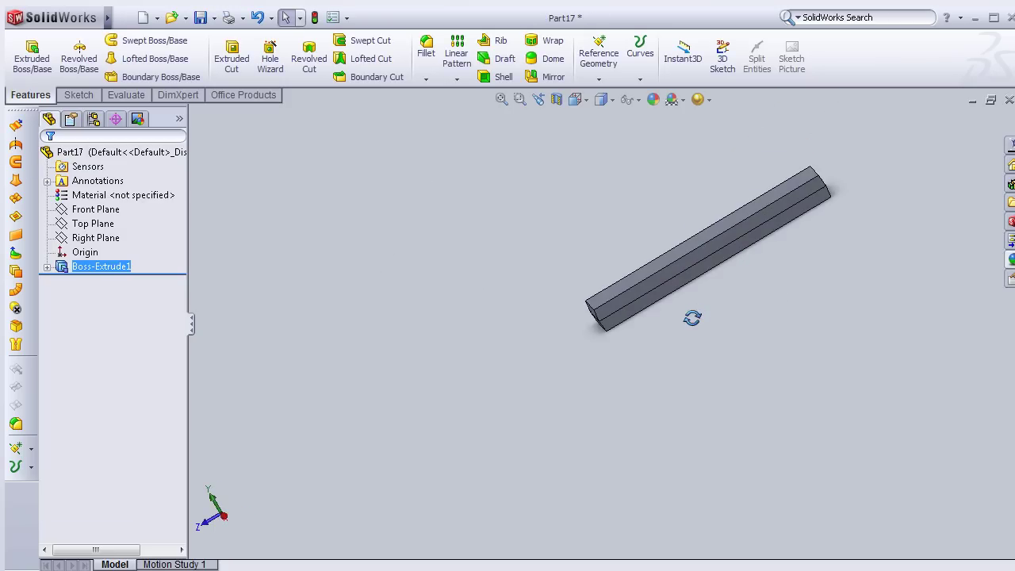
{"action": "scroll", "coordinate": [701, 321], "scroll_direction": "down", "scroll_amount": 3}
{"action": "mouse_move", "coordinate": [605, 340]}
{"action": "middle_mouse_down"}
{"action": "mouse_move", "coordinate": [535, 376]}
{"action": "mouse_move", "coordinate": [546, 341]}
{"action": "middle_mouse_up"}
{"action": "left_click", "coordinate": [555, 323]}
{"action": "left_click", "coordinate": [605, 260]}
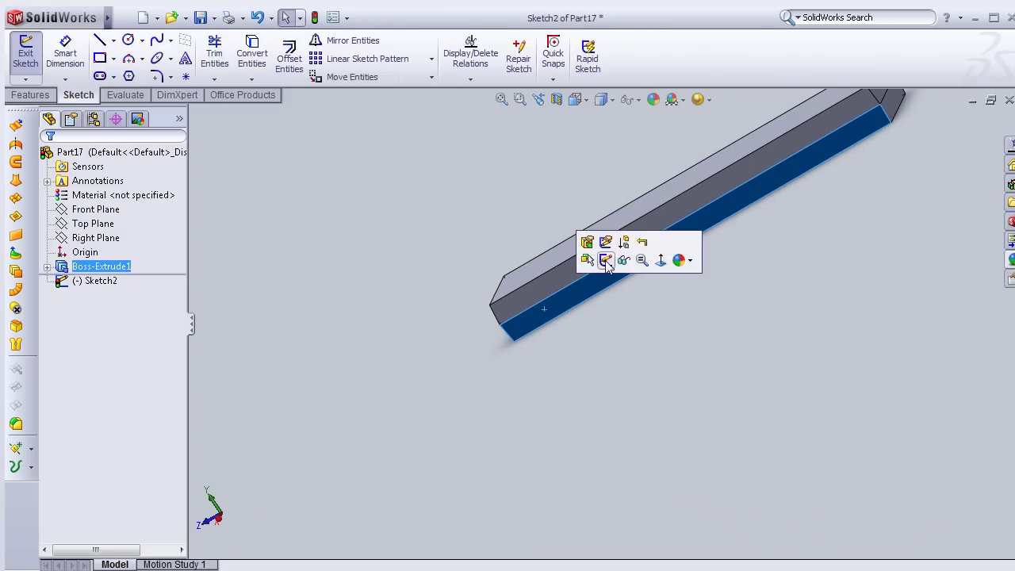
{"action": "key", "text": "space"}
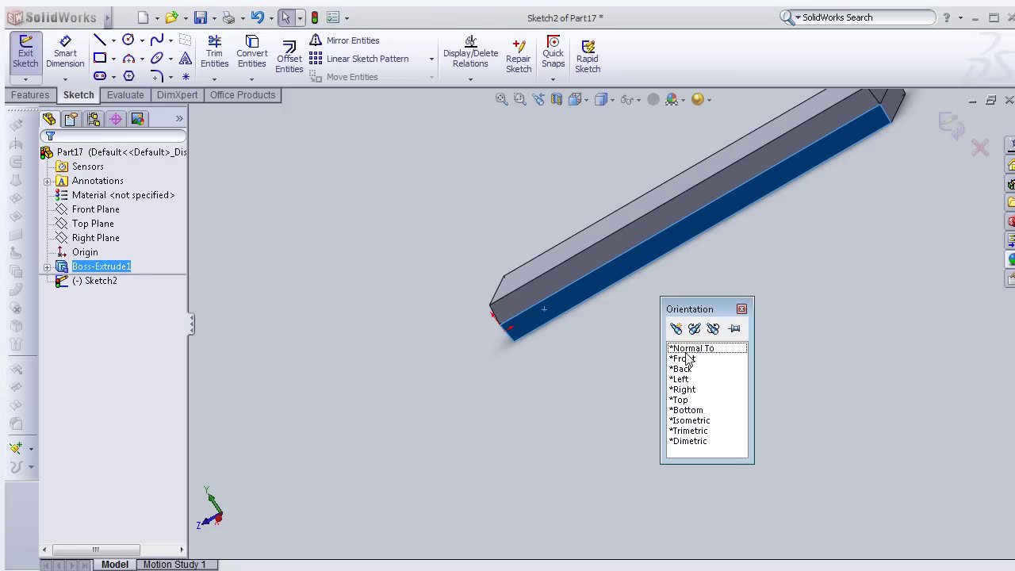
{"action": "left_click", "coordinate": [687, 348]}
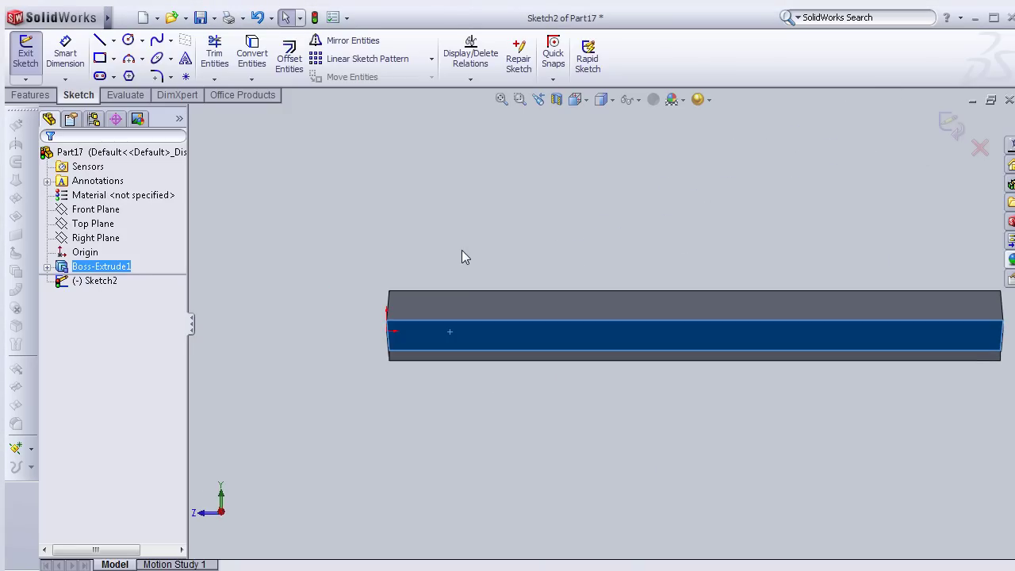
Draw a small corner rectangle from the side face's top-left corner
{"action": "left_click", "coordinate": [100, 58]}
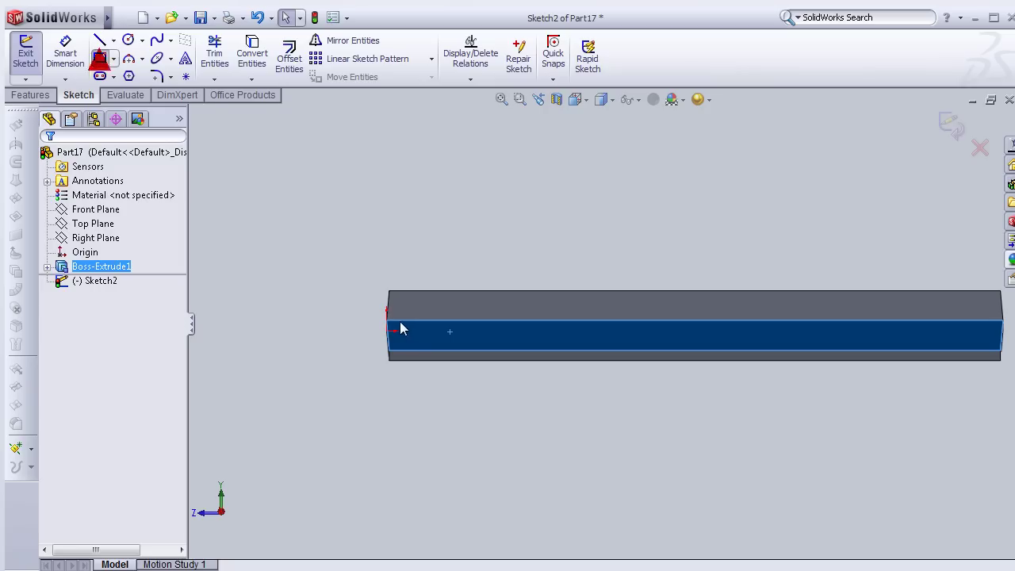
{"action": "scroll", "coordinate": [428, 329], "scroll_direction": "down", "scroll_amount": 2}
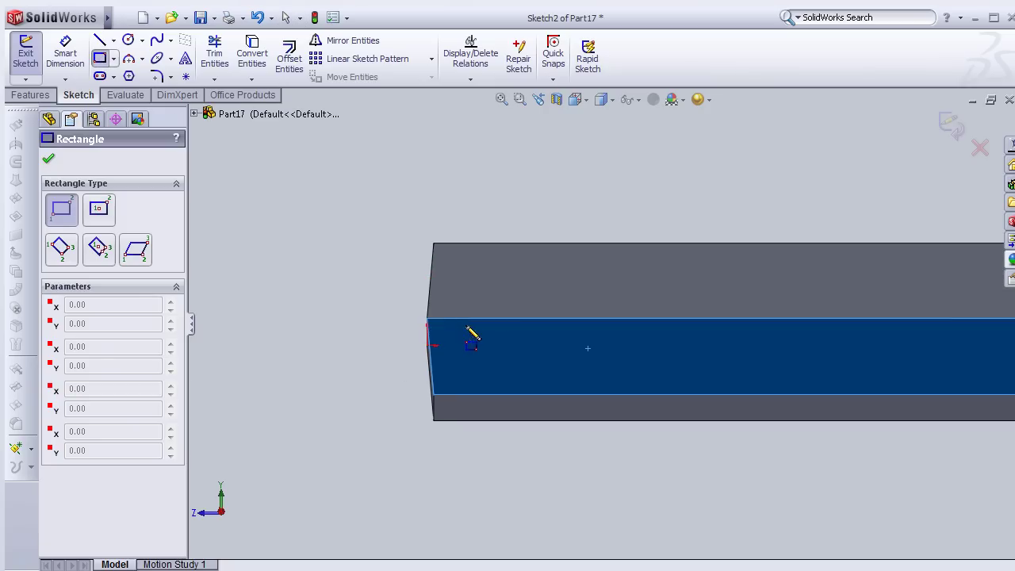
{"action": "left_click", "coordinate": [442, 319]}
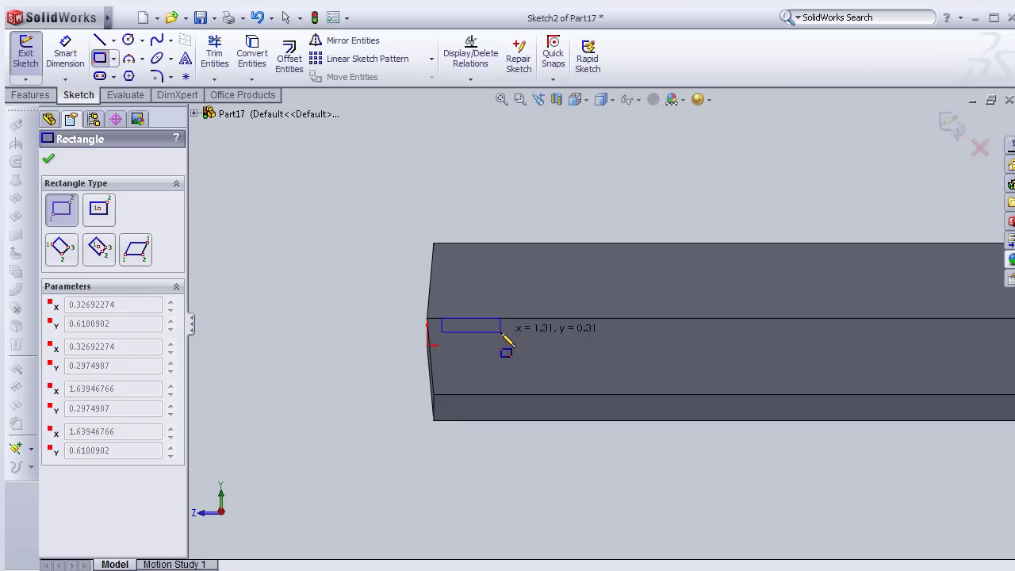
{"action": "left_click", "coordinate": [501, 334]}
Dimension the slot rectangle 1.500 mm wide and 0.410 mm tall
{"action": "left_click", "coordinate": [65, 56]}
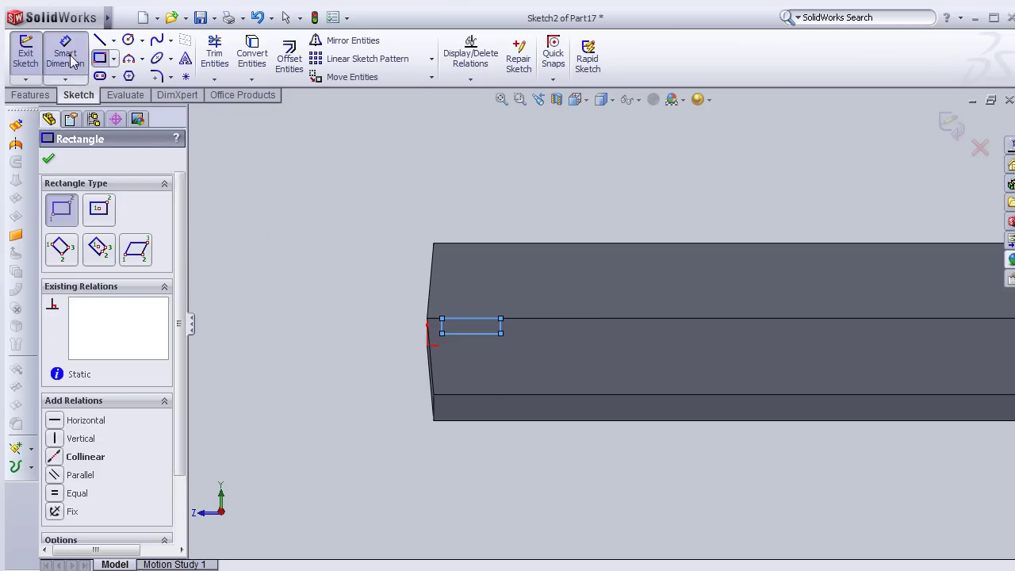
{"action": "left_click", "coordinate": [469, 323]}
{"action": "left_click", "coordinate": [474, 223]}
{"action": "type", "text": "1.5"}
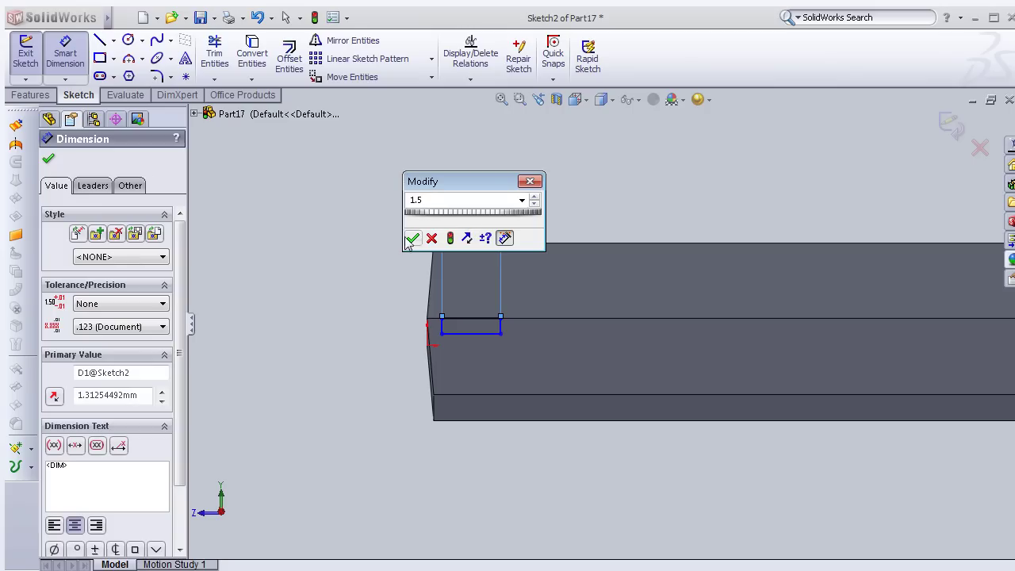
{"action": "left_click", "coordinate": [413, 239]}
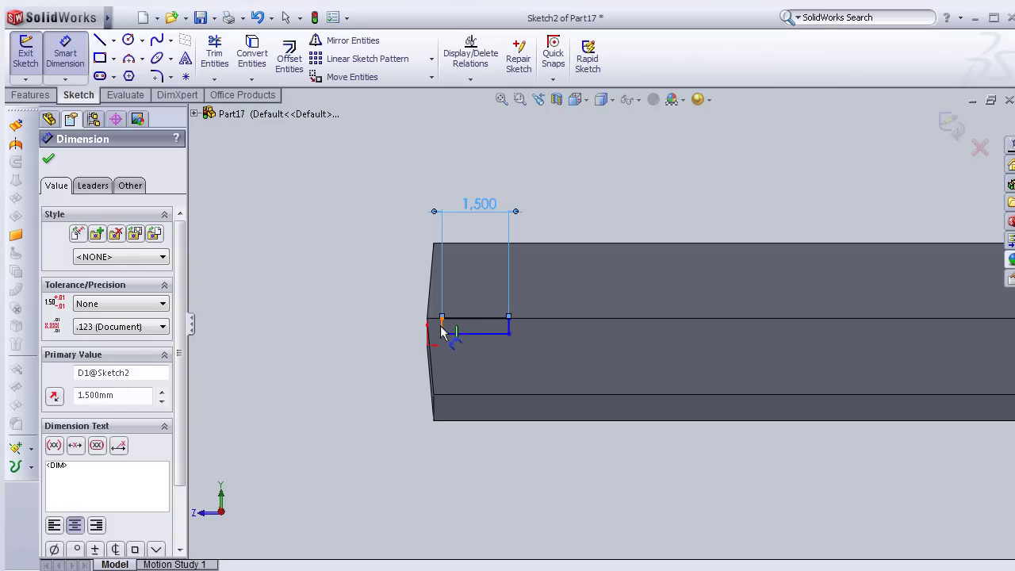
{"action": "left_click", "coordinate": [442, 326]}
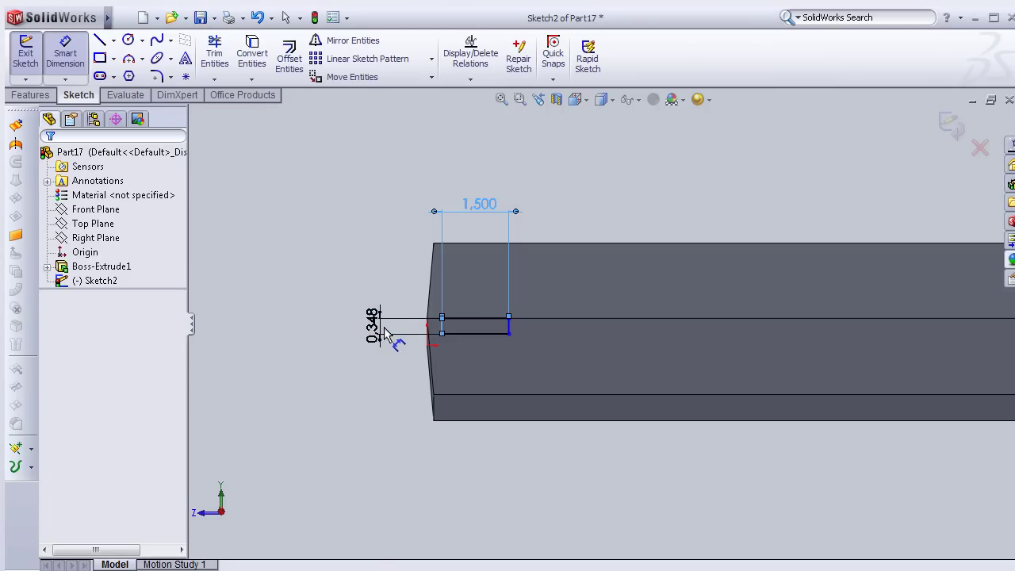
{"action": "left_click", "coordinate": [397, 333]}
{"action": "left_click", "coordinate": [396, 333]}
{"action": "type", "text": "0"}
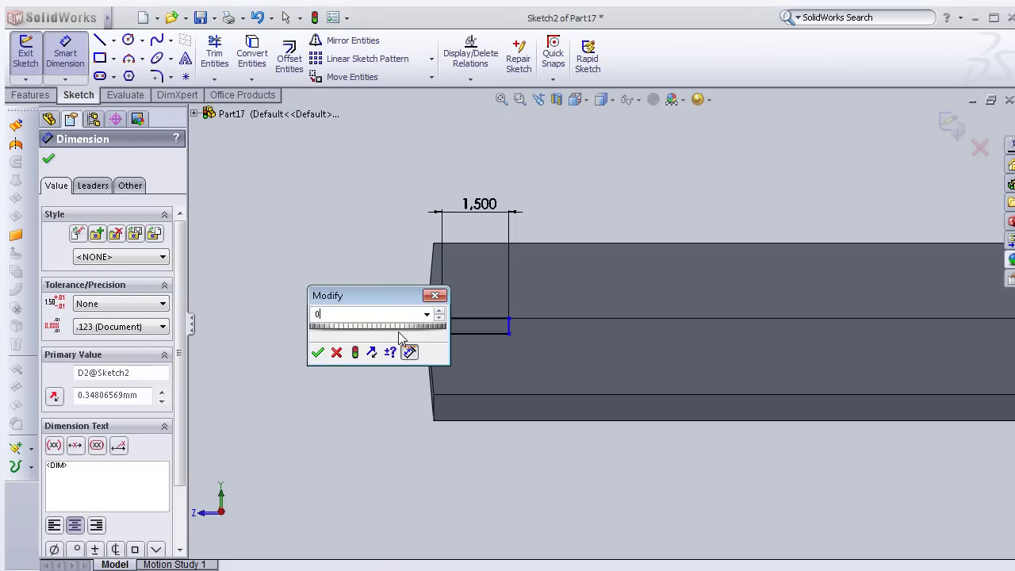
{"action": "type", "text": ".4"}
{"action": "type", "text": "1"}
{"action": "left_click", "coordinate": [318, 353]}
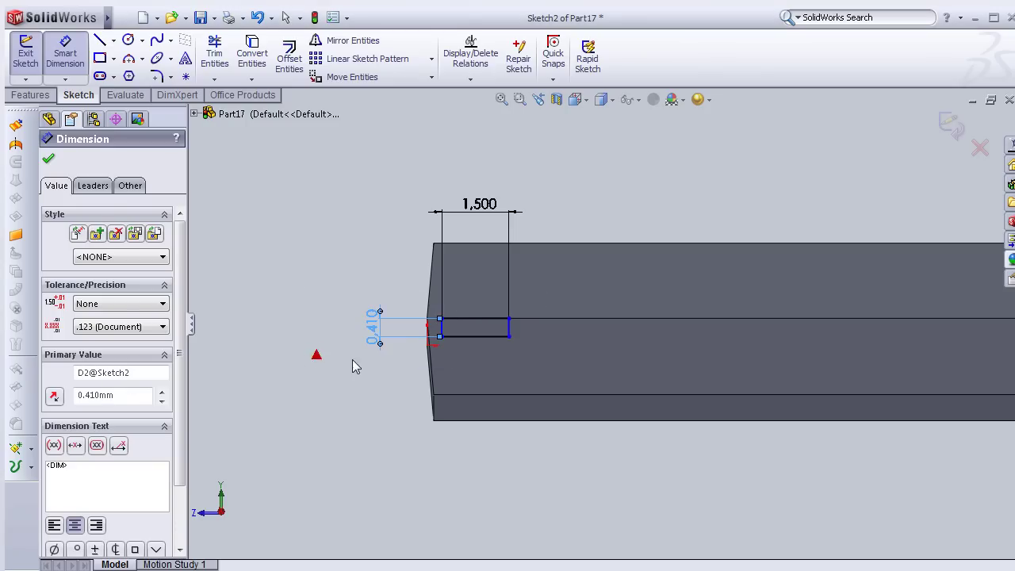
{"action": "scroll", "coordinate": [468, 355], "scroll_direction": "down", "scroll_amount": 1}
{"action": "scroll", "coordinate": [480, 341], "scroll_direction": "down", "scroll_amount": 1}
{"action": "scroll", "coordinate": [488, 325], "scroll_direction": "down", "scroll_amount": 1}
{"action": "scroll", "coordinate": [501, 307], "scroll_direction": "down", "scroll_amount": 1}
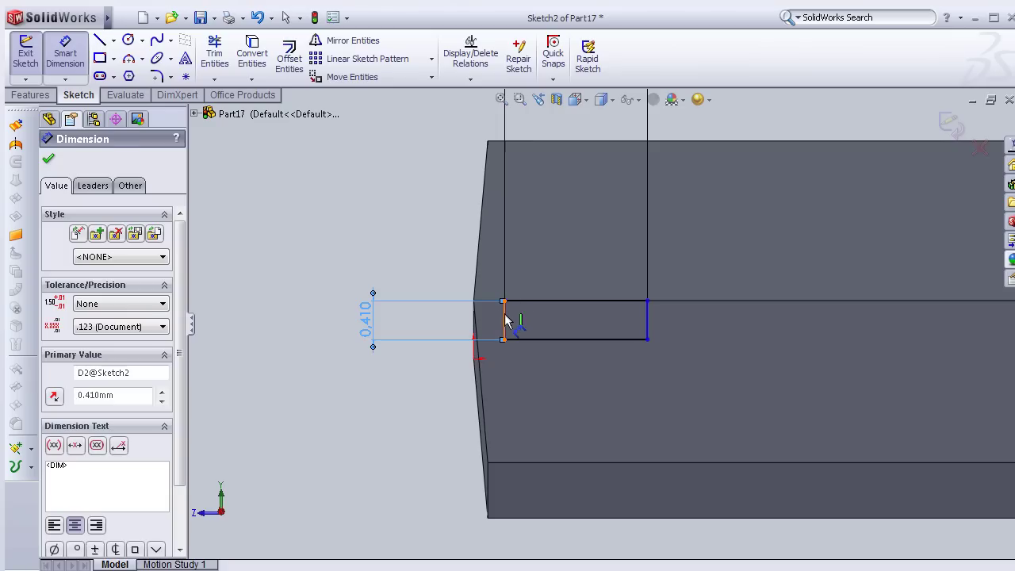
Place the rectangle 0.500 mm from the bar's end corner, fully defining it
{"action": "left_click", "coordinate": [502, 317]}
{"action": "left_click", "coordinate": [474, 302]}
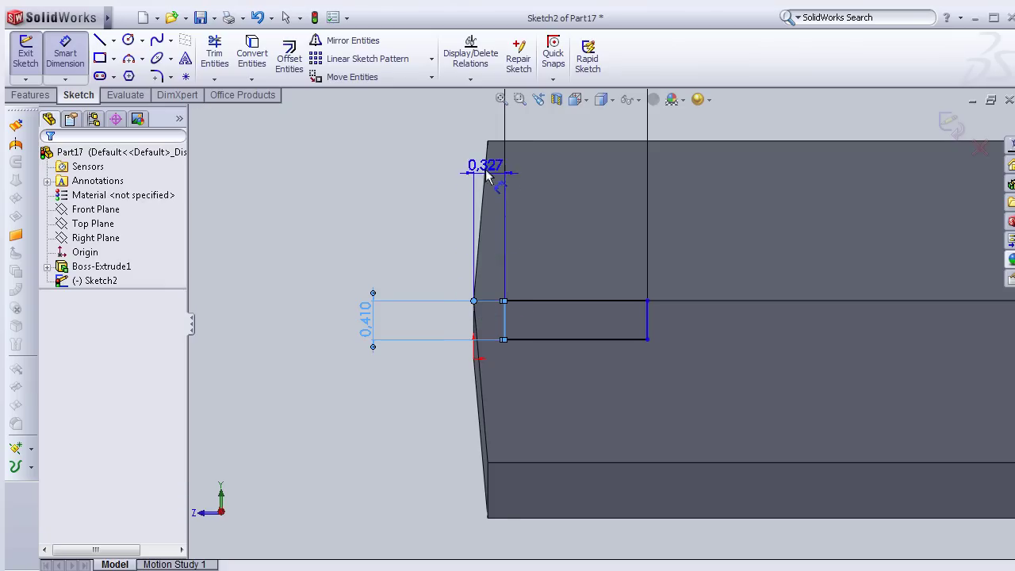
{"action": "key", "text": "z"}
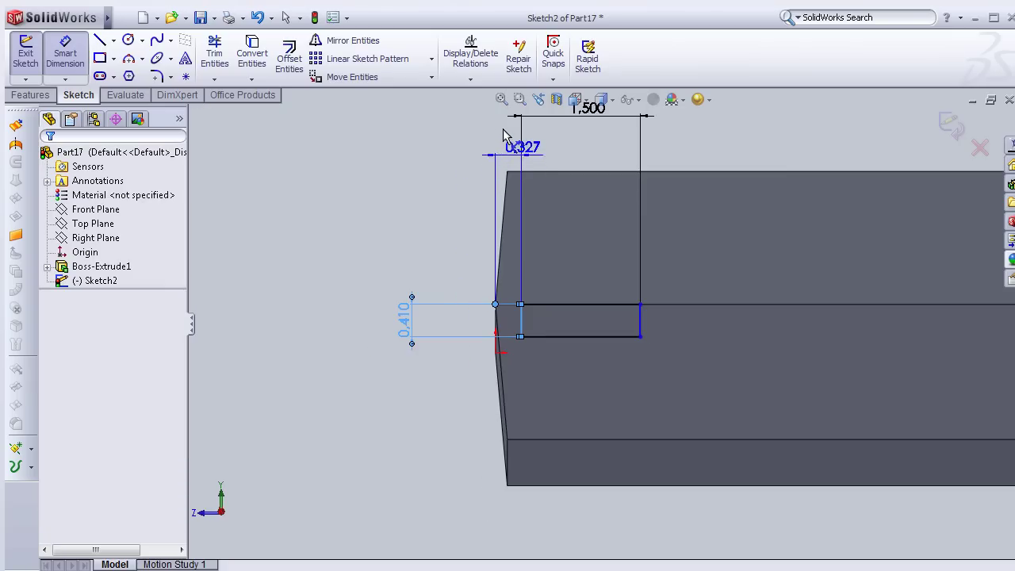
{"action": "left_click", "coordinate": [506, 126]}
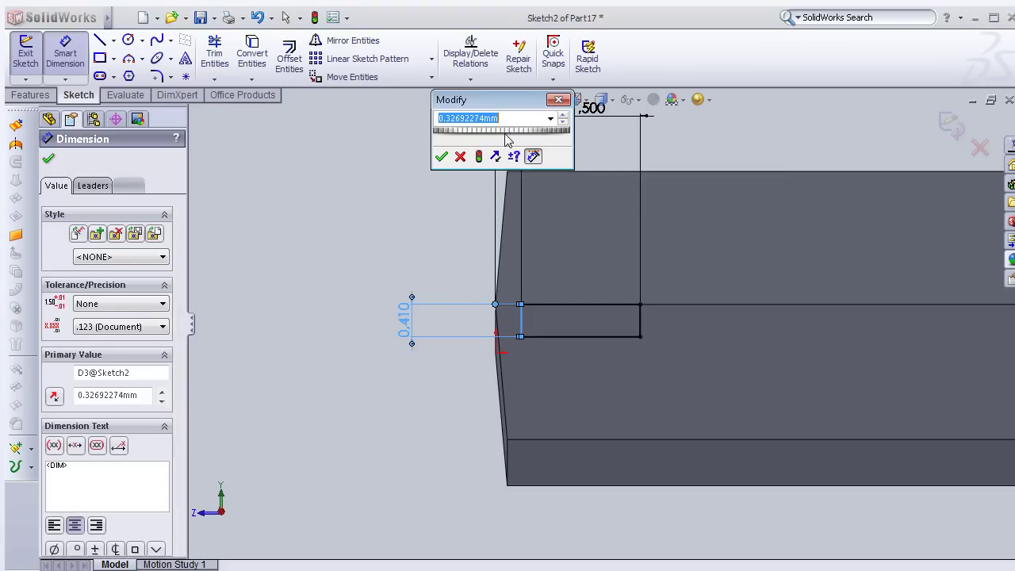
{"action": "type", "text": "0.5"}
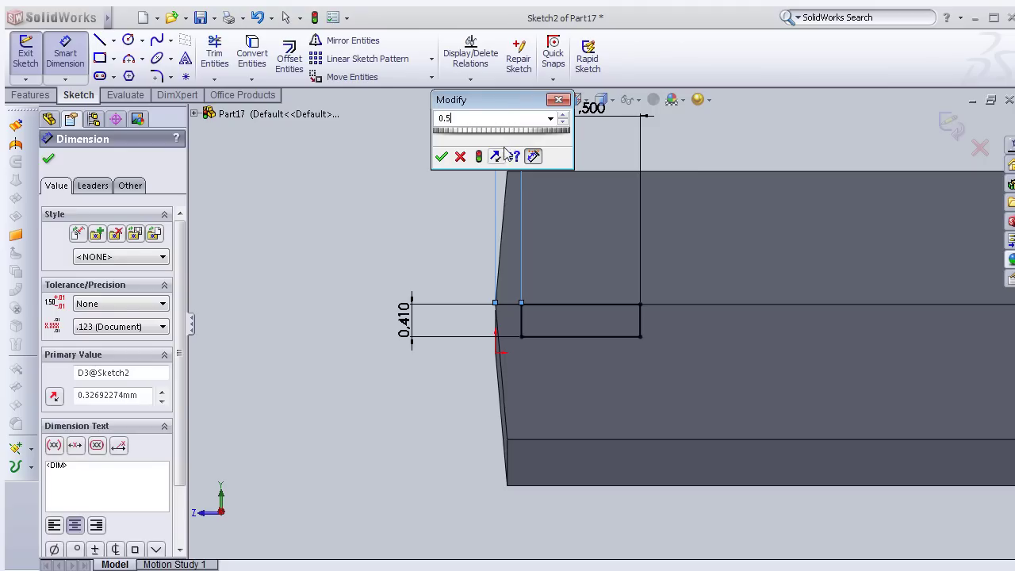
{"action": "left_click", "coordinate": [441, 156]}
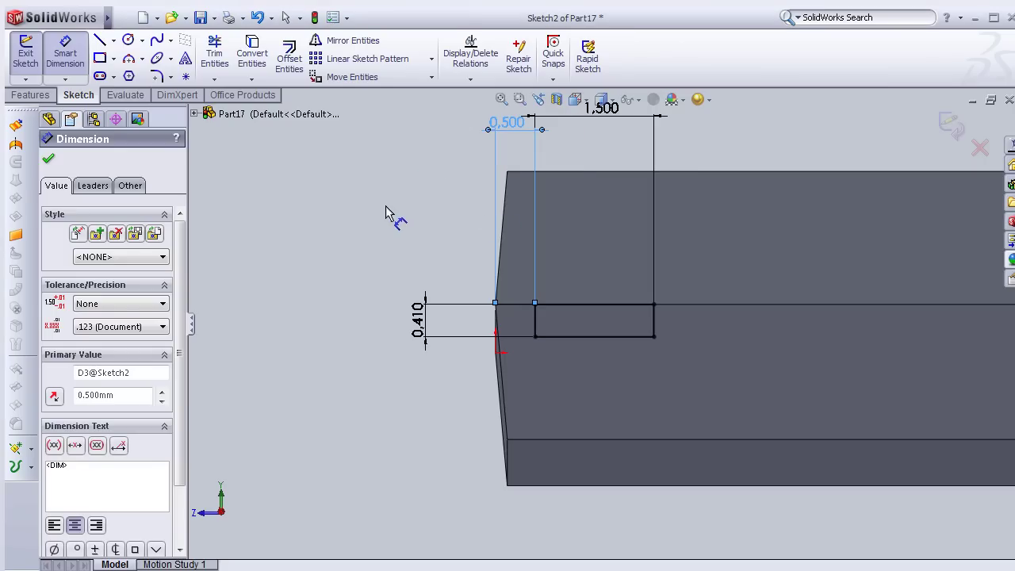
{"action": "key", "text": "z"}
{"action": "left_click", "coordinate": [333, 220]}
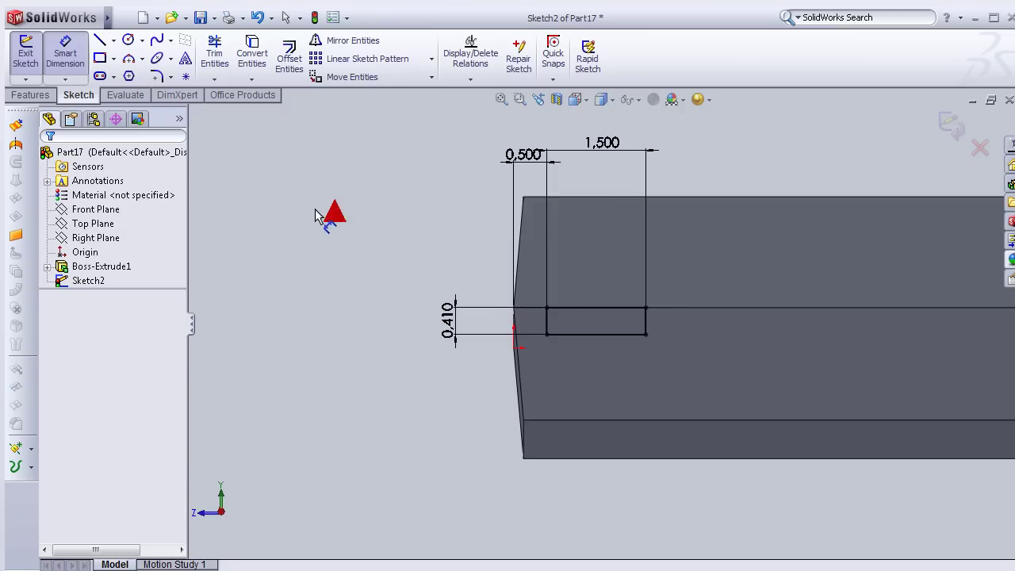
Zoom to fit the whole bar in an angled view and start Linear Sketch Pattern
{"action": "key", "text": "z"}
{"action": "key", "text": "z"}
{"action": "mouse_move", "coordinate": [393, 238]}
{"action": "middle_mouse_down"}
{"action": "mouse_move", "coordinate": [396, 272]}
{"action": "mouse_move", "coordinate": [420, 293]}
{"action": "middle_mouse_up"}
{"action": "key", "text": "z"}
{"action": "key", "text": "z"}
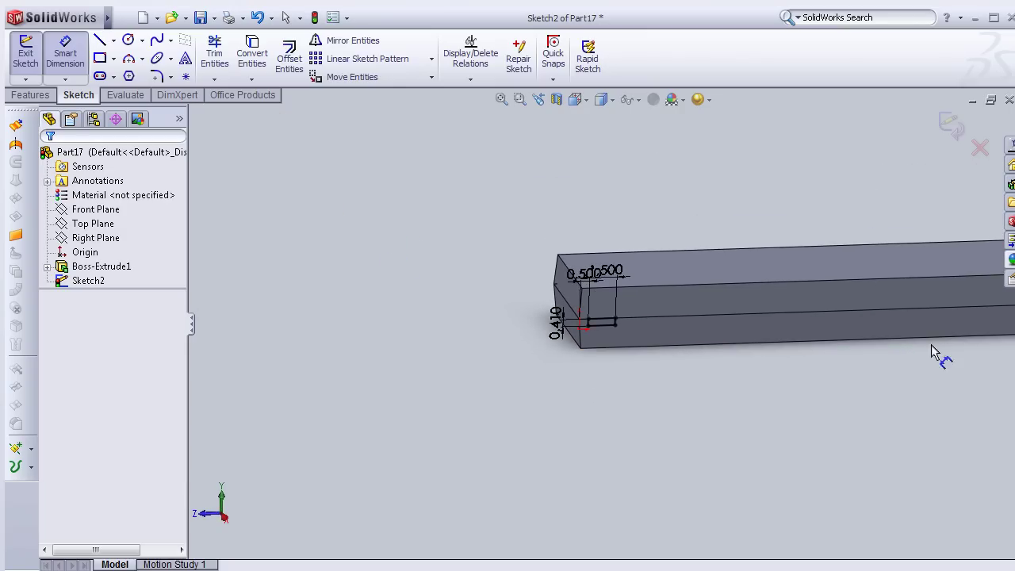
{"action": "key", "text": "z"}
{"action": "key", "text": "f"}
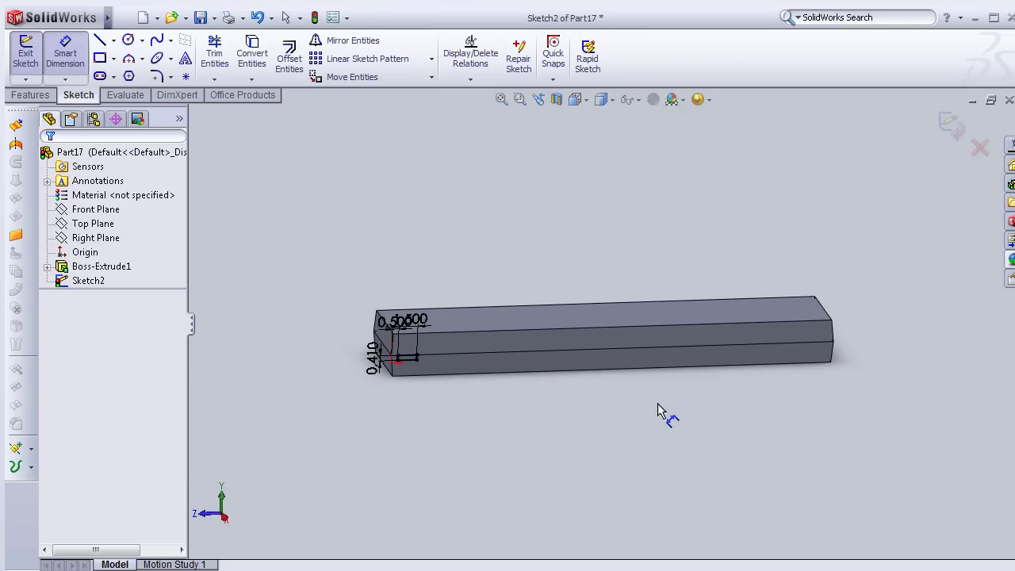
{"action": "scroll", "coordinate": [657, 405], "scroll_direction": "down", "scroll_amount": 2}
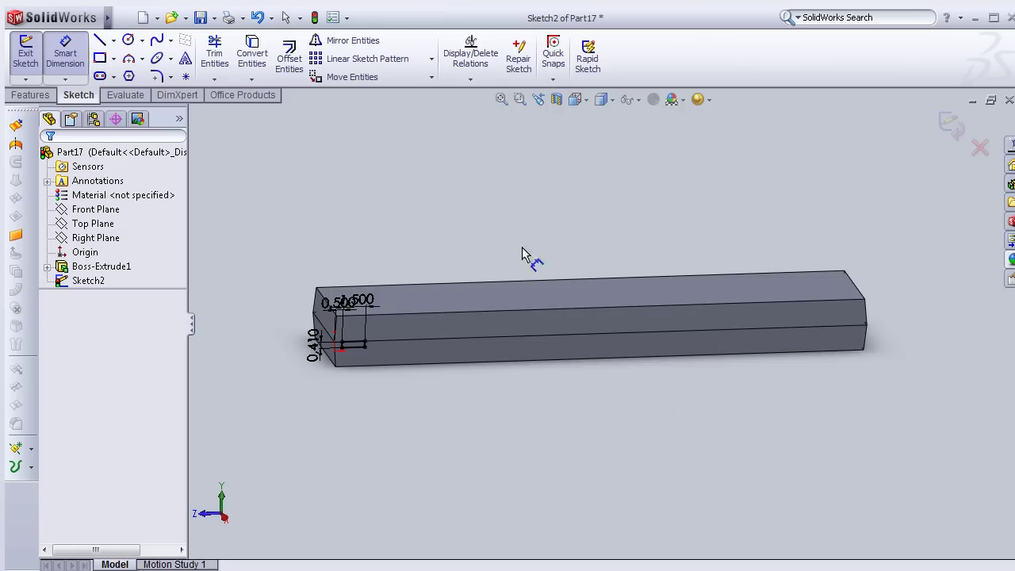
{"action": "left_click", "coordinate": [361, 63]}
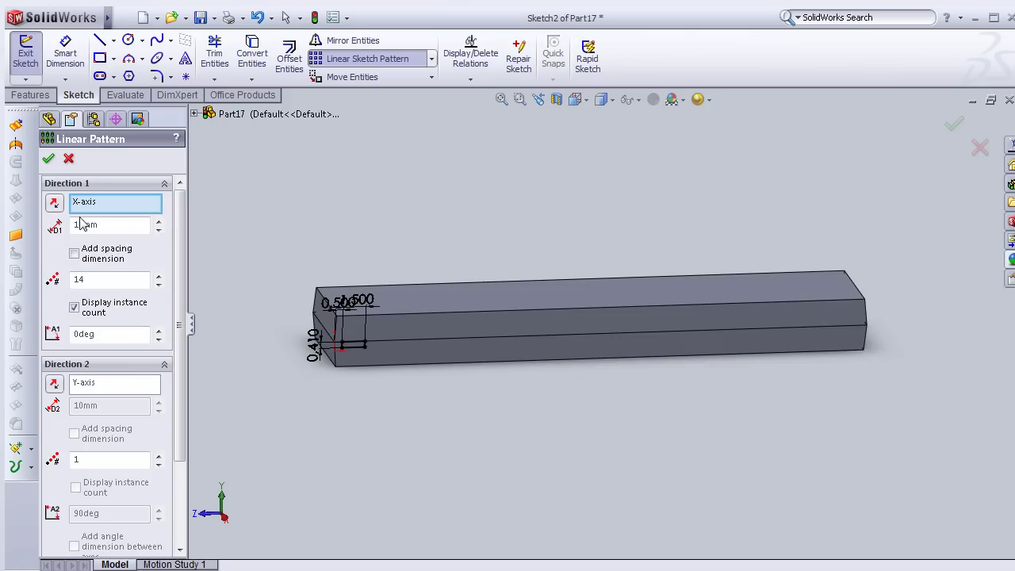
Set the pattern's first direction along the bar's long edge
{"action": "left_click", "coordinate": [142, 205]}
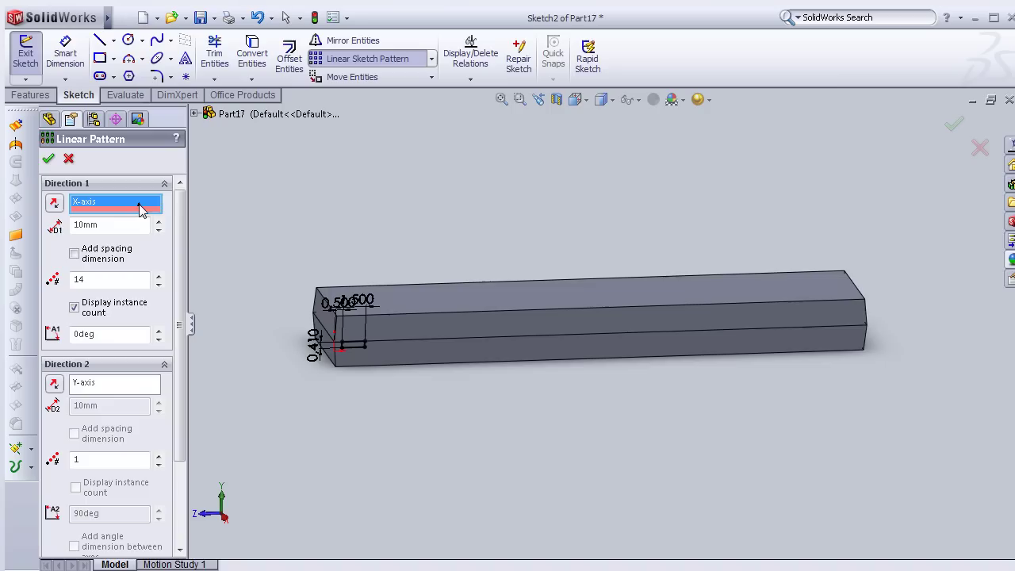
{"action": "left_click", "coordinate": [409, 342]}
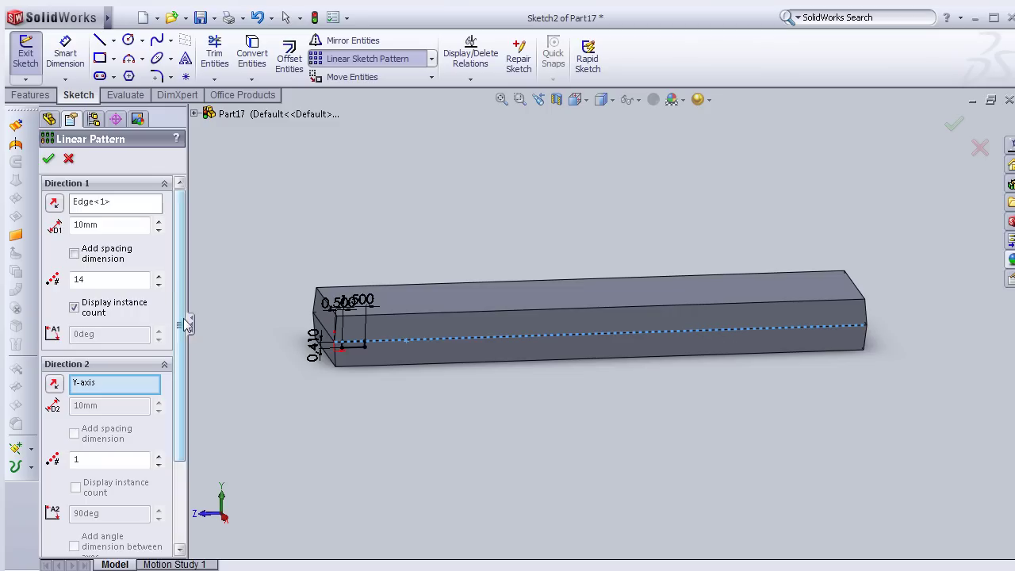
{"action": "left_click_drag", "start_coordinate": [179, 222], "coordinate": [179, 313]}
Add all four slot rectangle lines to Entities to Pattern, previewing 14 copies at 10 mm
{"action": "left_click", "coordinate": [119, 511]}
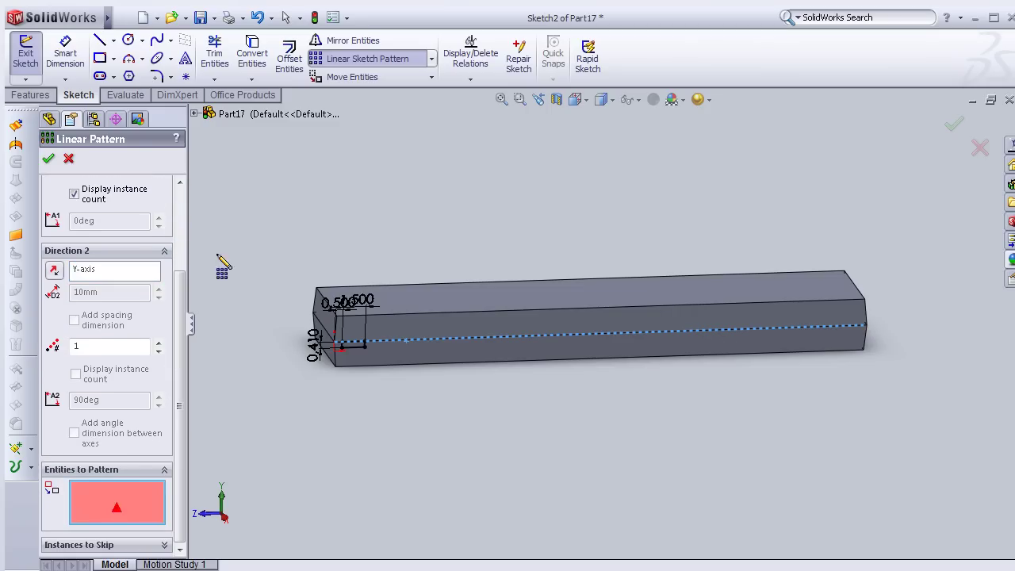
{"action": "left_click", "coordinate": [194, 114]}
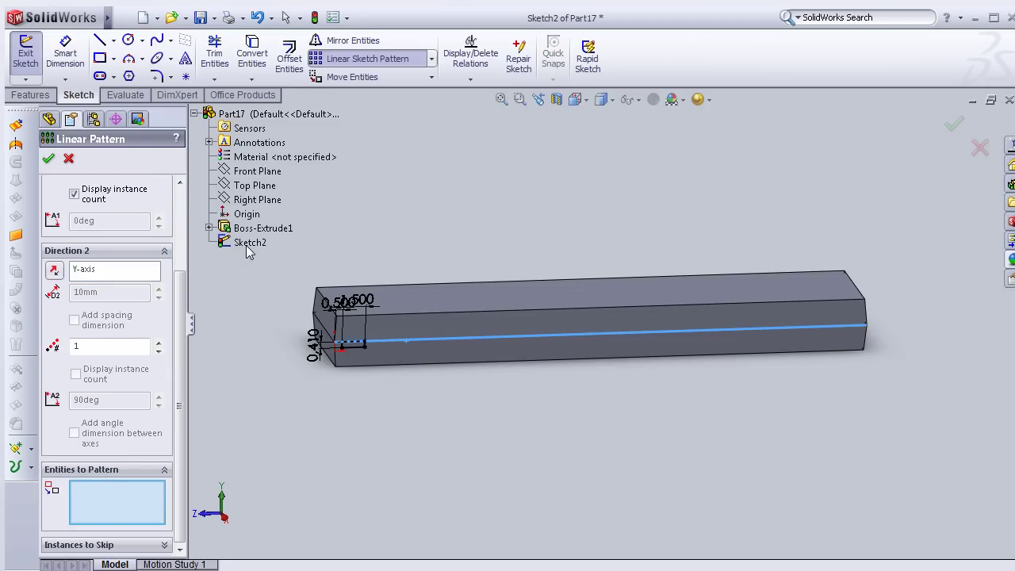
{"action": "left_click", "coordinate": [250, 245]}
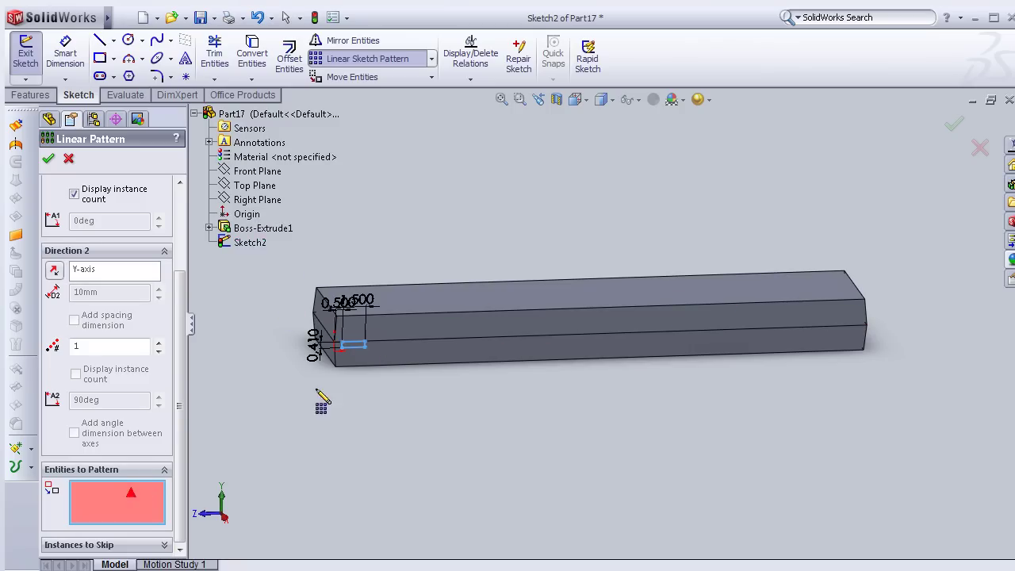
{"action": "scroll", "coordinate": [401, 391], "scroll_direction": "down", "scroll_amount": 2}
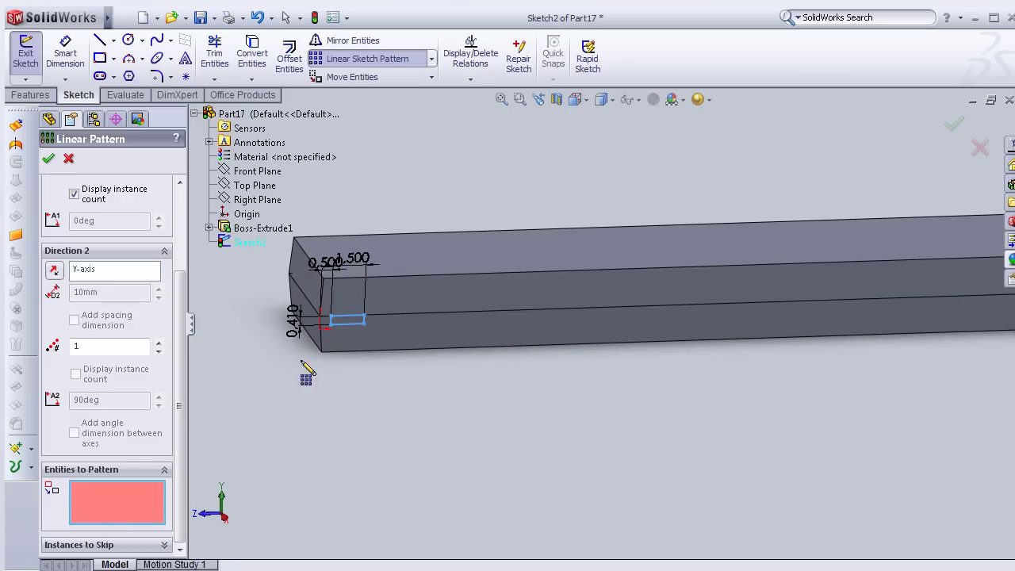
{"action": "left_click", "coordinate": [352, 325]}
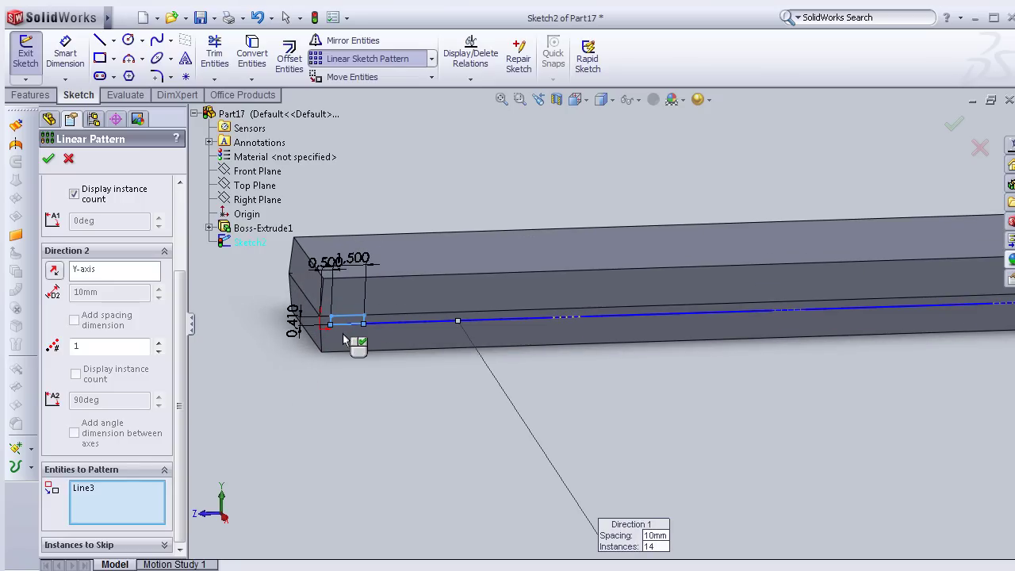
{"action": "scroll", "coordinate": [329, 333], "scroll_direction": "down", "scroll_amount": 2}
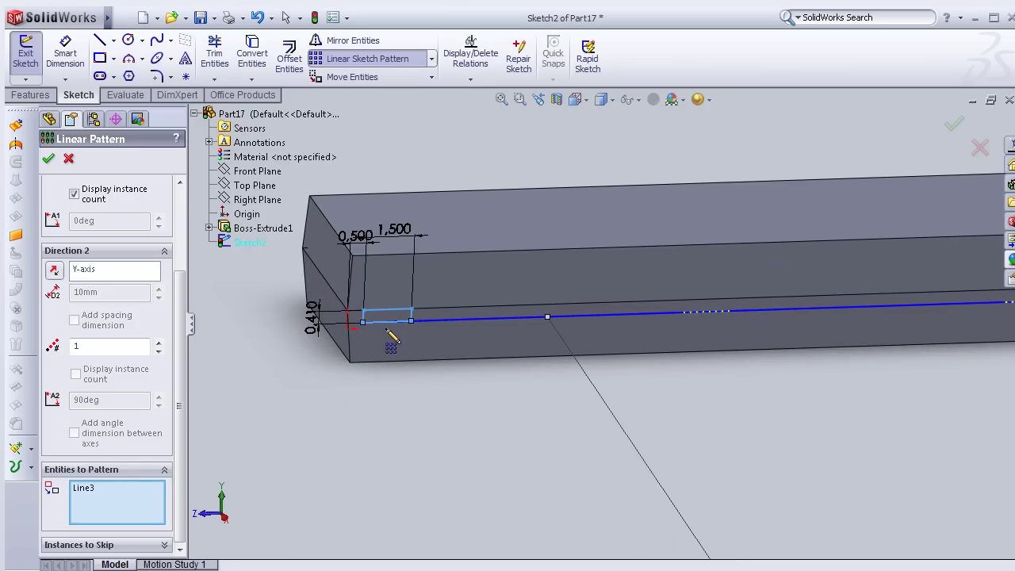
{"action": "scroll", "coordinate": [388, 332], "scroll_direction": "down", "scroll_amount": 2}
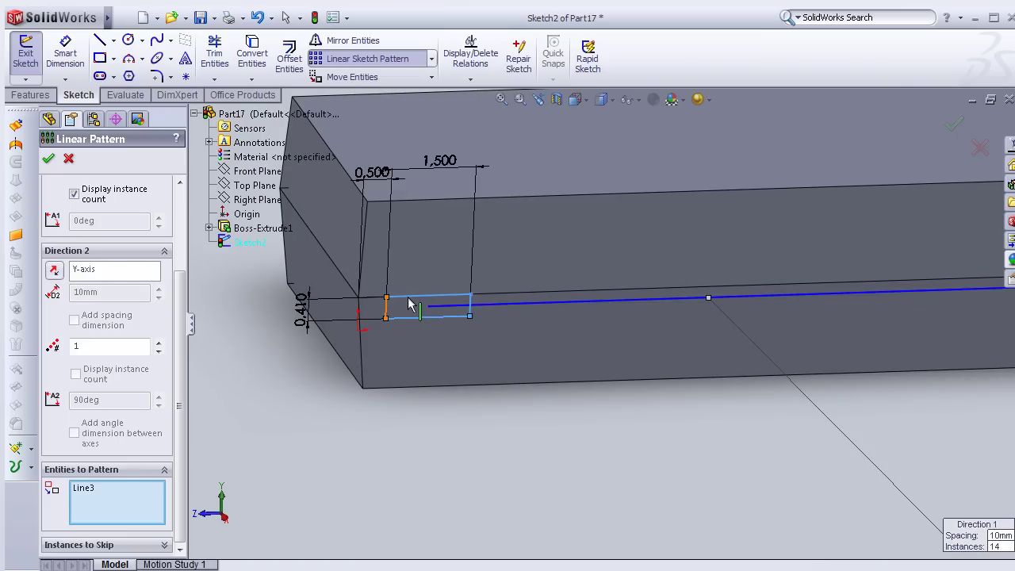
{"action": "left_click", "coordinate": [471, 309]}
{"action": "left_click", "coordinate": [472, 315]}
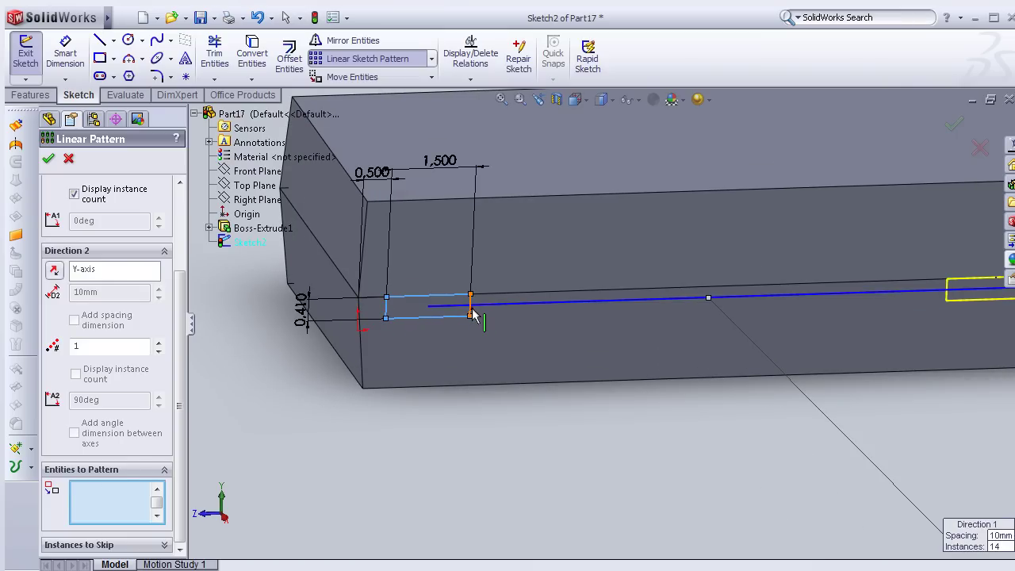
{"action": "scroll", "coordinate": [705, 342], "scroll_direction": "up", "scroll_amount": 1}
{"action": "scroll", "coordinate": [697, 333], "scroll_direction": "up", "scroll_amount": 2}
{"action": "scroll", "coordinate": [671, 348], "scroll_direction": "up", "scroll_amount": 1}
{"action": "left_click_drag", "start_coordinate": [180, 377], "coordinate": [191, 268]}
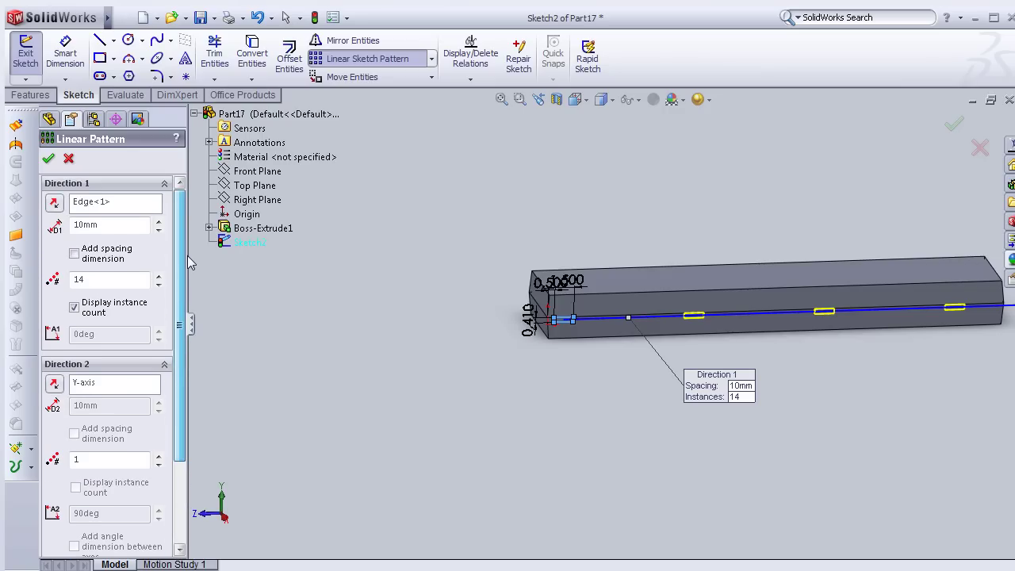
{"action": "left_click_drag", "start_coordinate": [107, 225], "coordinate": [81, 227]}
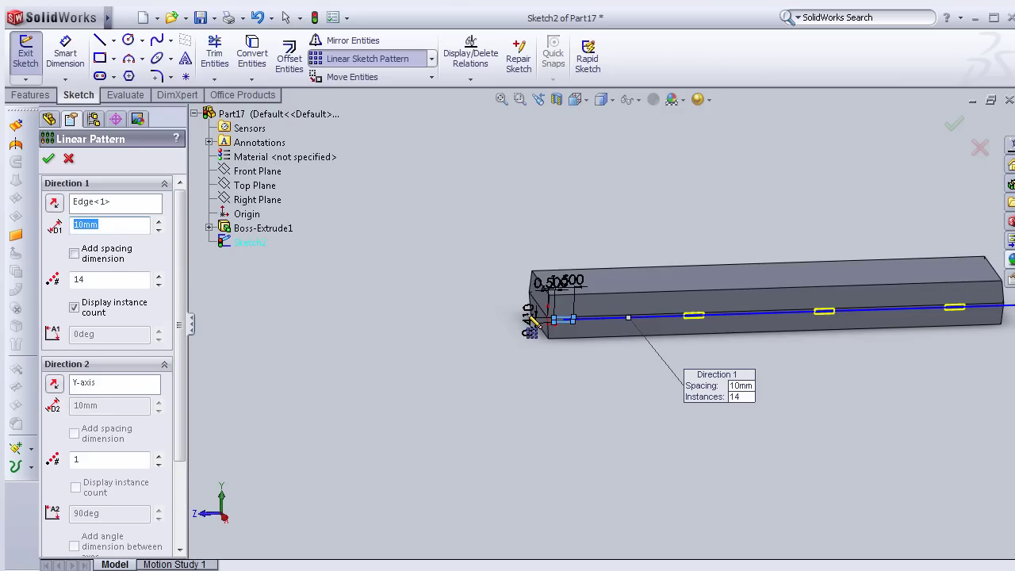
Change the Direction 1 spacing to 2.5 mm, keeping 14 instances
{"action": "type", "text": "1"}
{"action": "key", "text": "Return"}
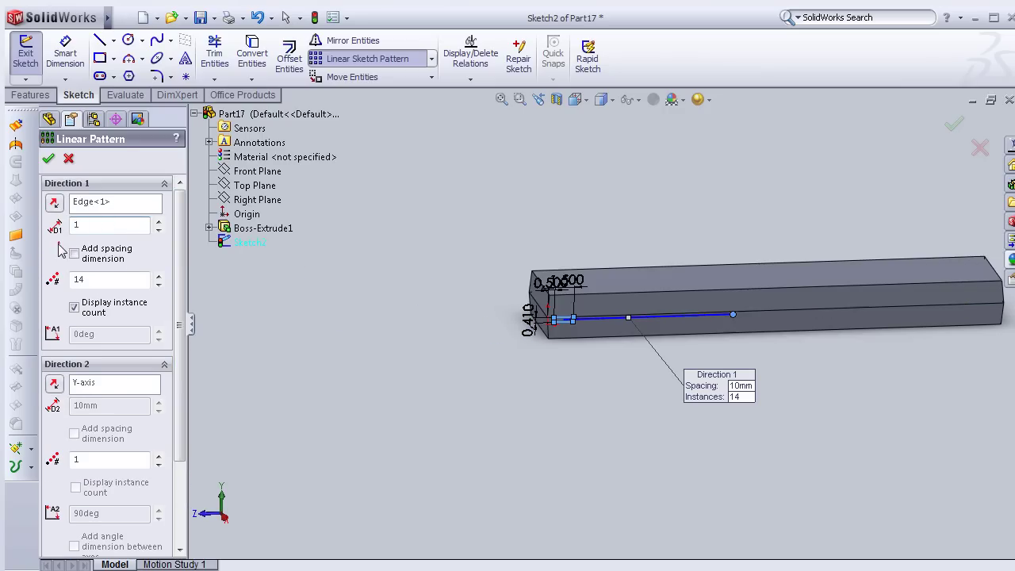
{"action": "left_click_drag", "start_coordinate": [85, 279], "coordinate": [74, 278]}
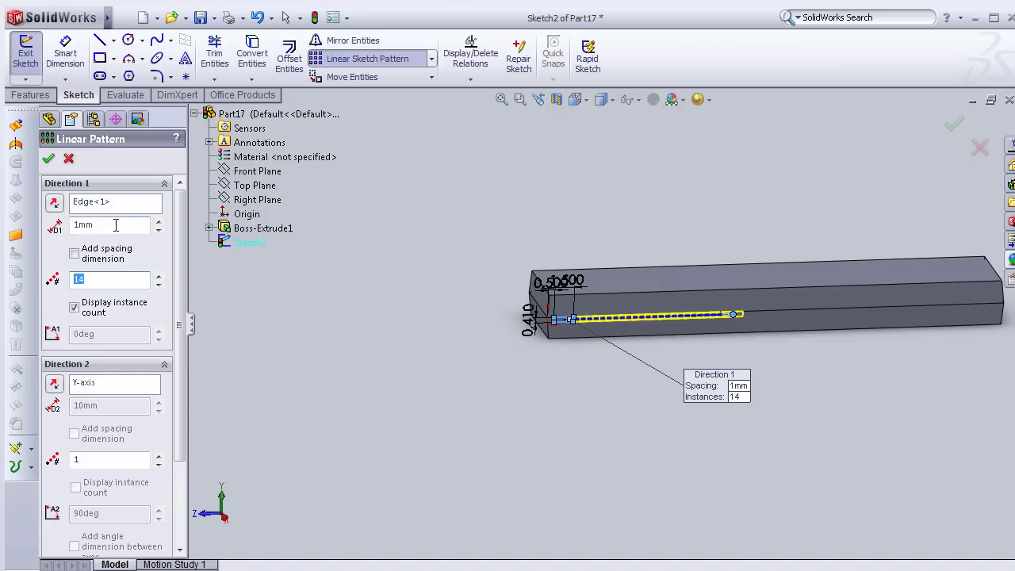
{"action": "left_click_drag", "start_coordinate": [94, 225], "coordinate": [81, 226]}
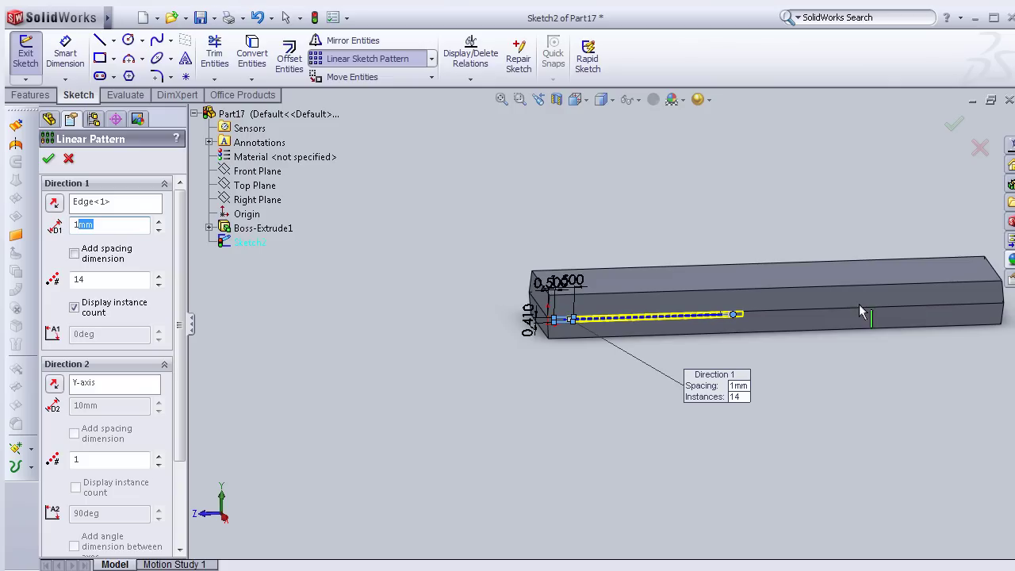
{"action": "type", "text": "2"}
{"action": "key", "text": "Return"}
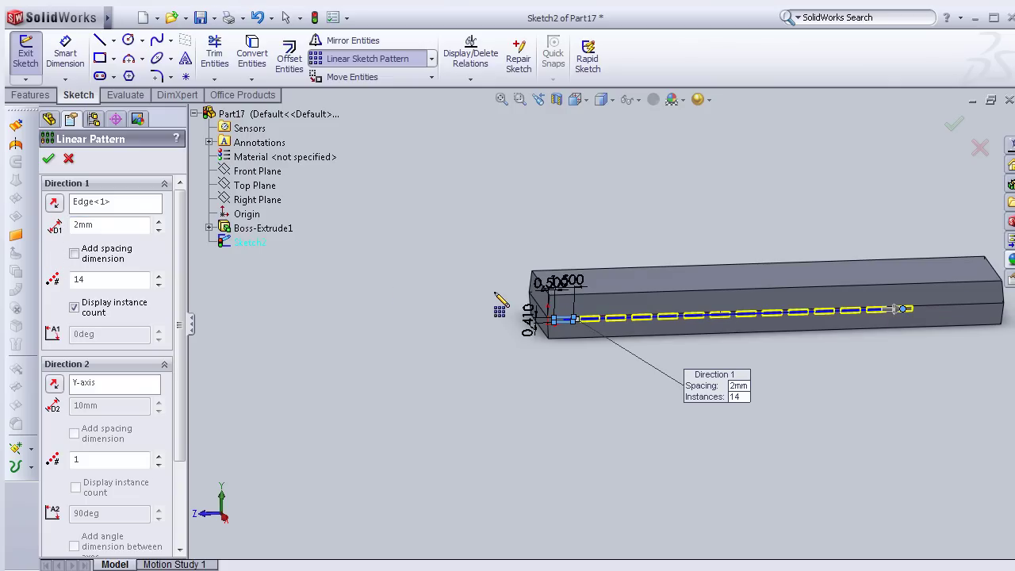
Check the 14-slot row from an angled view and accept the pattern
{"action": "scroll", "coordinate": [781, 369], "scroll_direction": "down", "scroll_amount": 3}
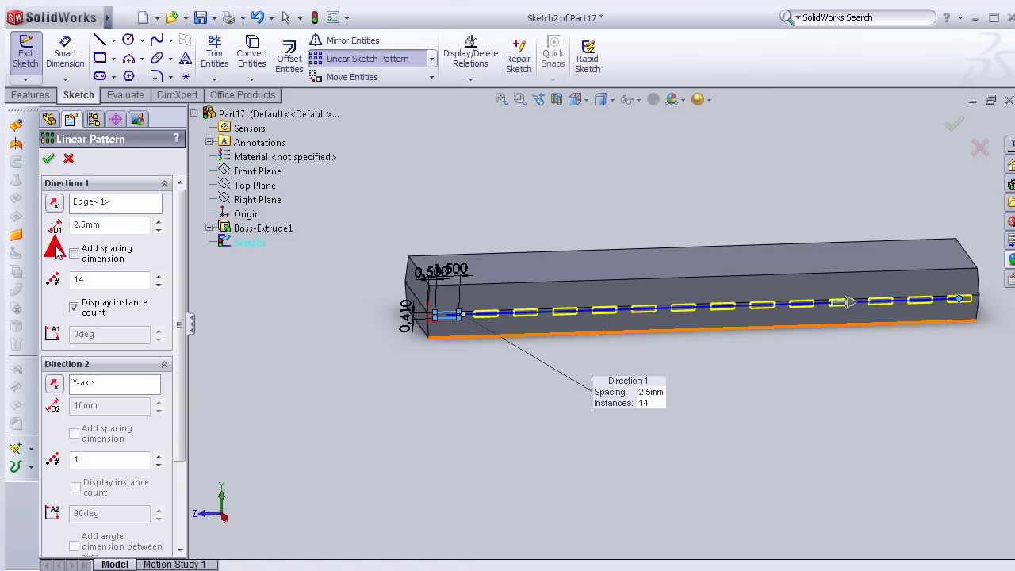
{"action": "scroll", "coordinate": [607, 333], "scroll_direction": "up", "scroll_amount": 1}
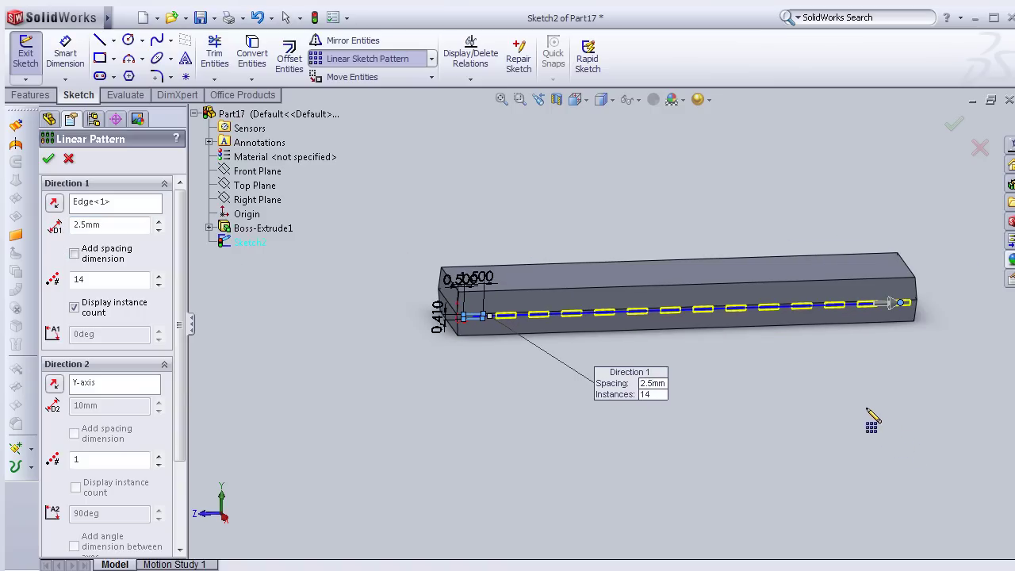
{"action": "middle_click_drag", "start_coordinate": [857, 407], "coordinate": [858, 388]}
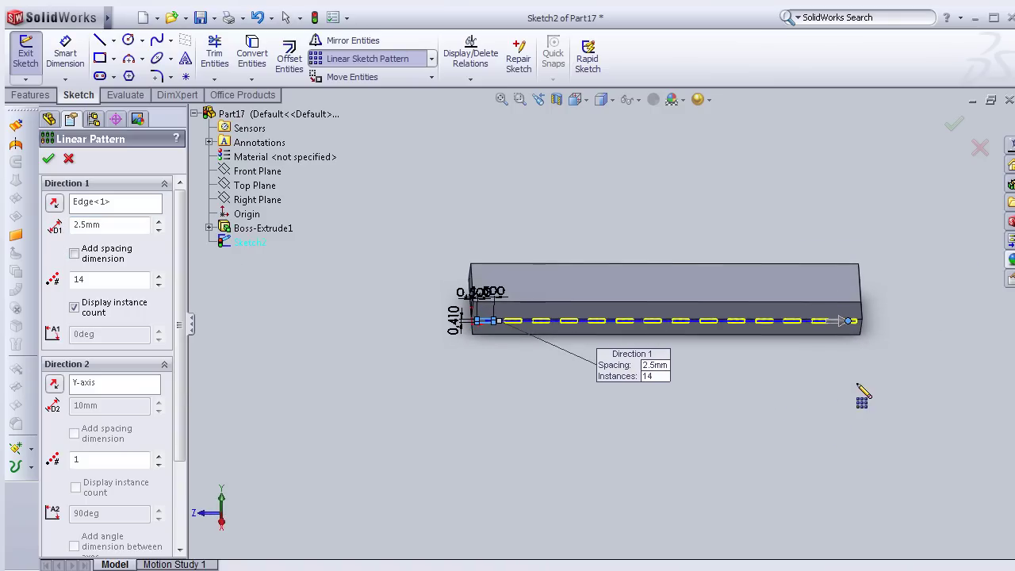
{"action": "scroll", "coordinate": [861, 389], "scroll_direction": "down", "scroll_amount": 1}
{"action": "scroll", "coordinate": [853, 341], "scroll_direction": "down", "scroll_amount": 1}
{"action": "mouse_move", "coordinate": [841, 350]}
{"action": "middle_mouse_down"}
{"action": "mouse_move", "coordinate": [850, 331]}
{"action": "mouse_move", "coordinate": [878, 356]}
{"action": "mouse_move", "coordinate": [881, 377]}
{"action": "mouse_move", "coordinate": [675, 344]}
{"action": "middle_mouse_up"}
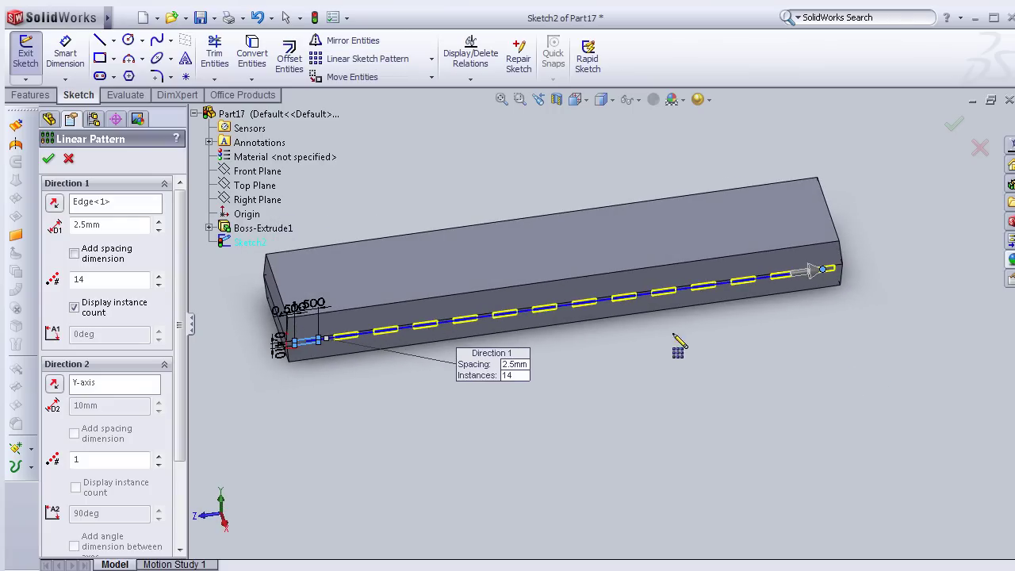
{"action": "left_click", "coordinate": [49, 160]}
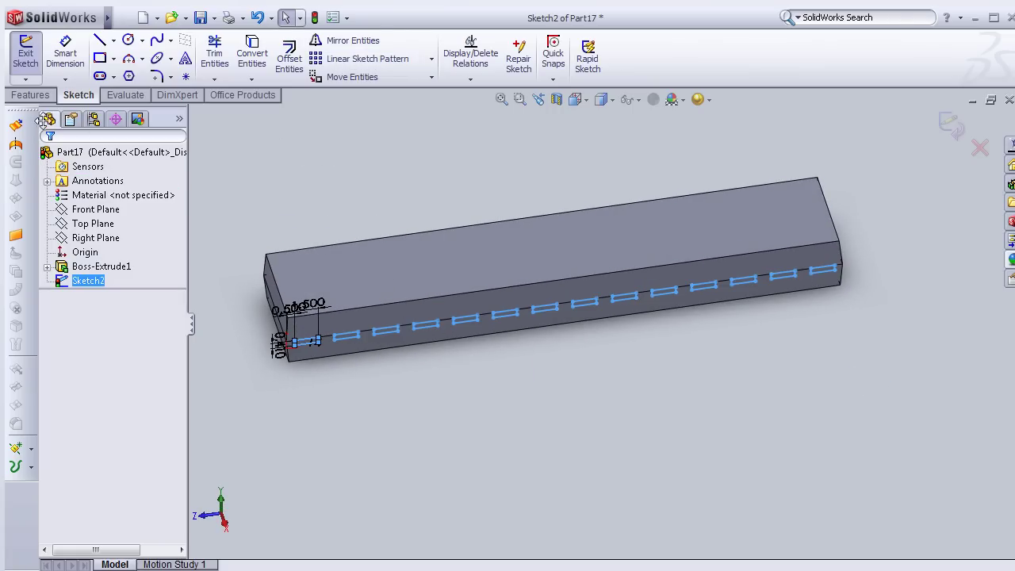
Make an Extruded Cut of the slot sketch, Blind 1.70 mm deep
{"action": "left_click", "coordinate": [30, 96]}
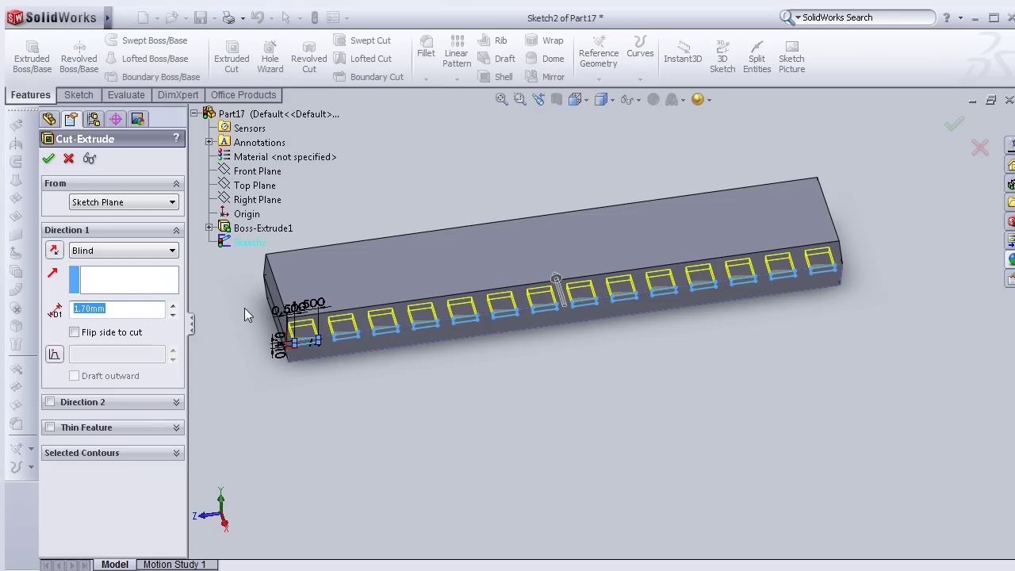
{"action": "mouse_move", "coordinate": [374, 423]}
{"action": "middle_mouse_down"}
{"action": "mouse_move", "coordinate": [375, 441]}
{"action": "mouse_move", "coordinate": [376, 383]}
{"action": "mouse_move", "coordinate": [381, 415]}
{"action": "middle_mouse_up"}
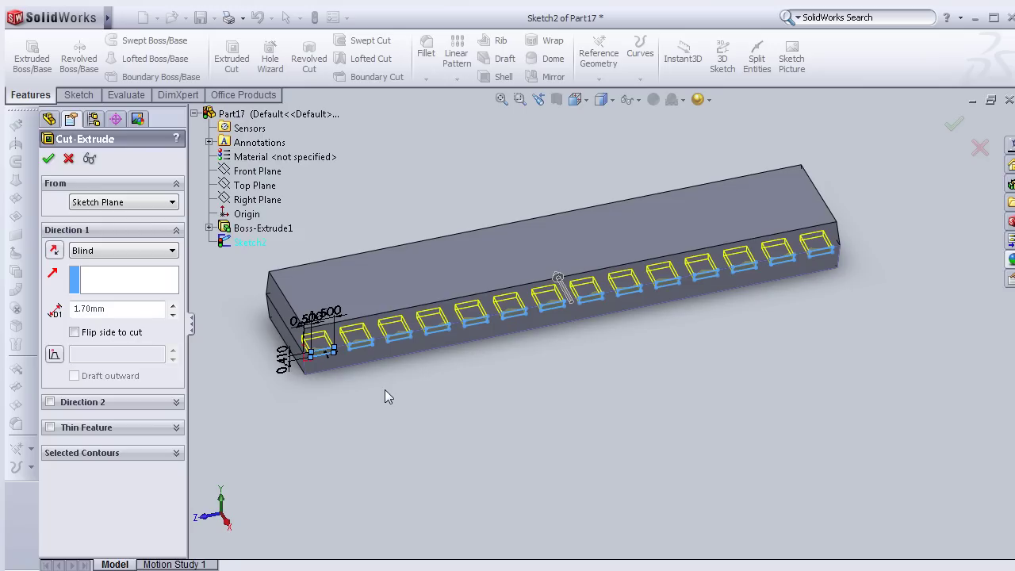
{"action": "left_click", "coordinate": [46, 159]}
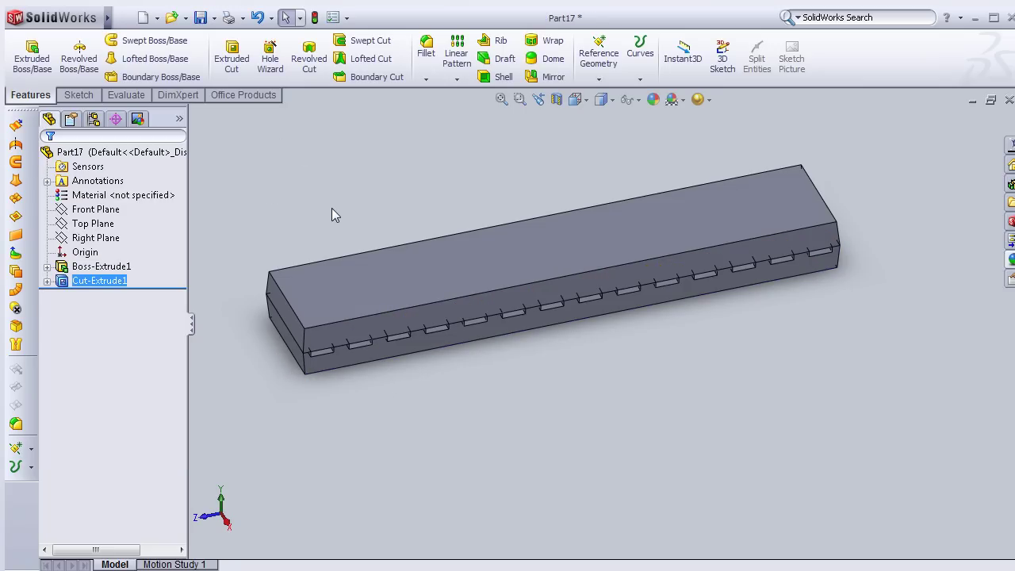
Create Plane1 as a reference plane offset 3.5 mm from the Right Plane
{"action": "middle_click_drag", "start_coordinate": [618, 420], "coordinate": [449, 395]}
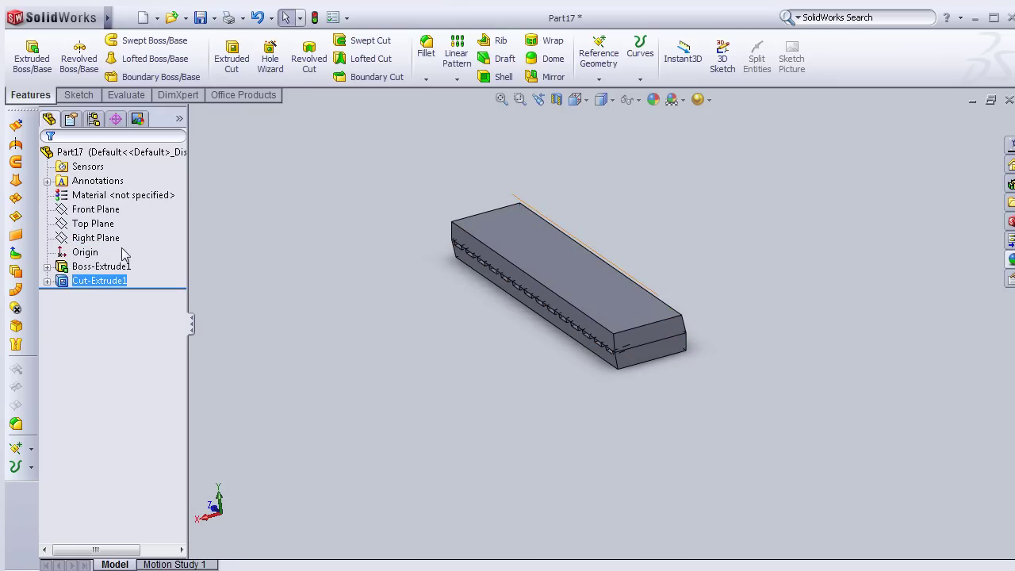
{"action": "left_click", "coordinate": [598, 57]}
{"action": "left_click", "coordinate": [613, 95]}
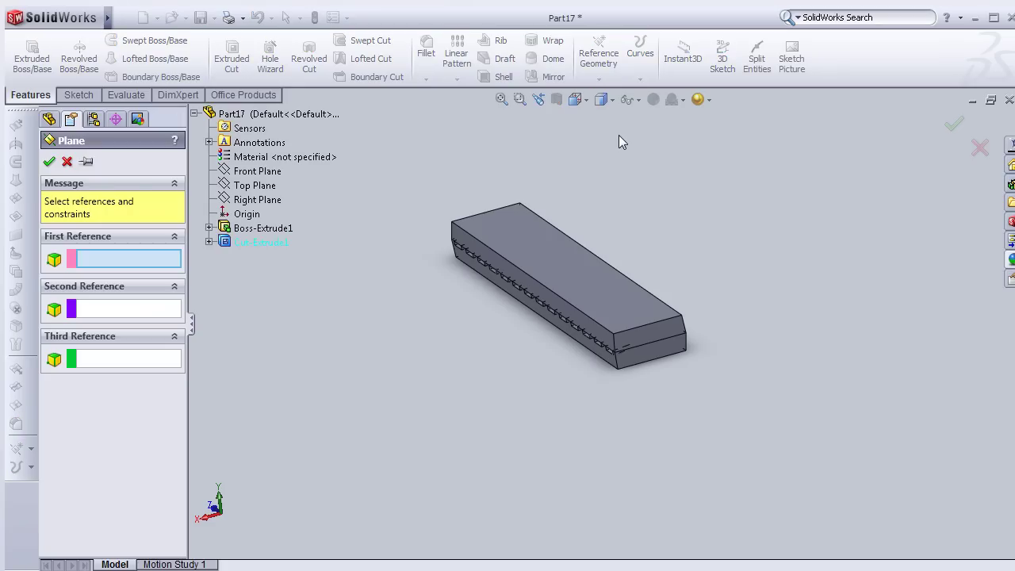
{"action": "left_click", "coordinate": [267, 204]}
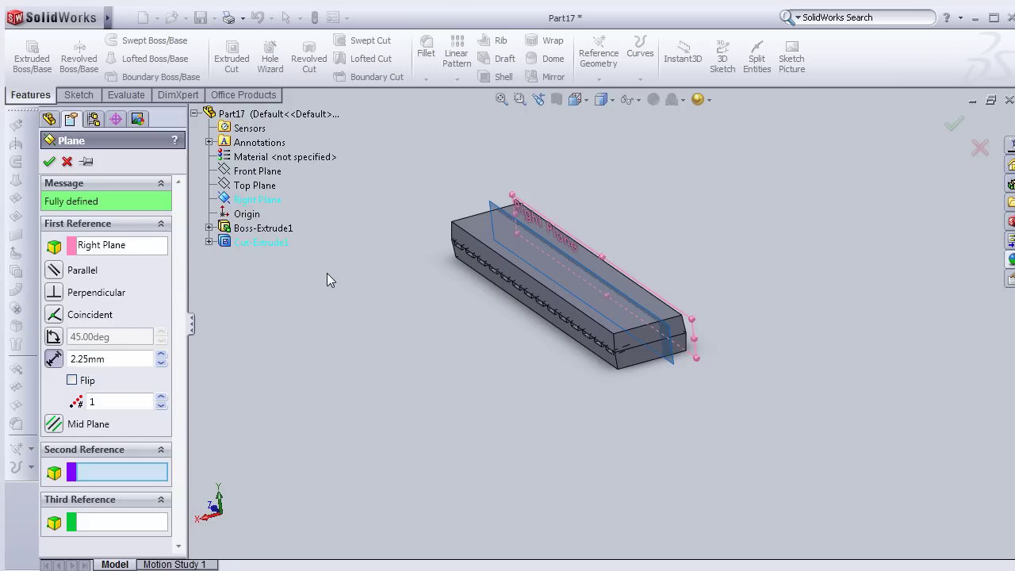
{"action": "double_click", "coordinate": [119, 359]}
{"action": "type", "text": "3.5"}
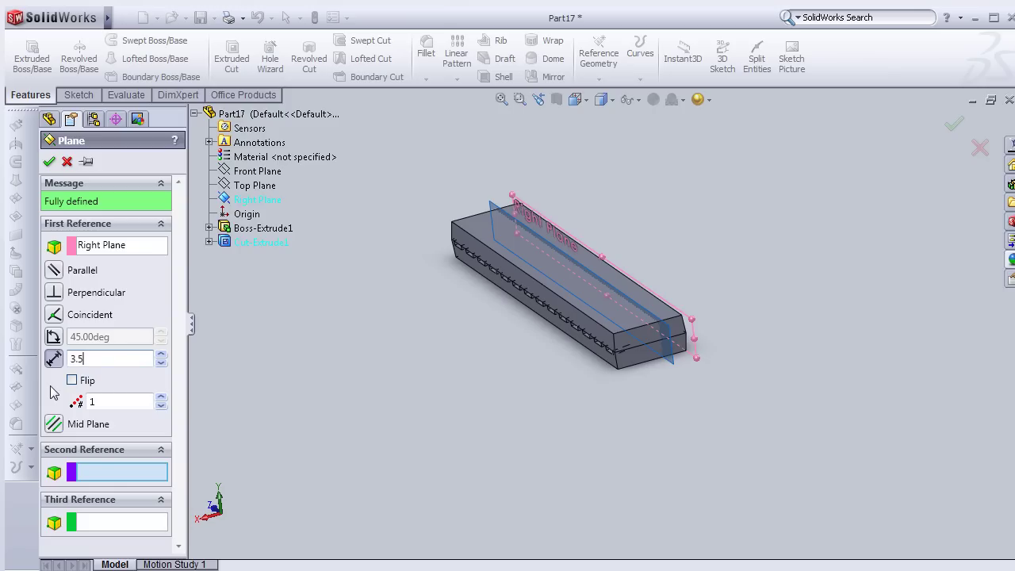
{"action": "key", "text": "Return"}
{"action": "left_click", "coordinate": [50, 161]}
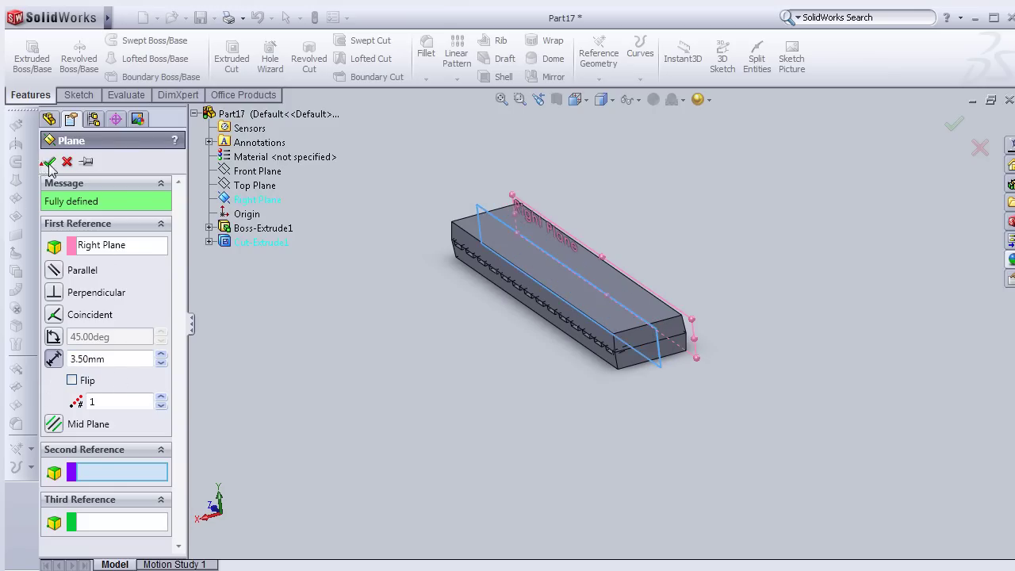
{"action": "scroll", "coordinate": [607, 385], "scroll_direction": "down", "scroll_amount": 3}
{"action": "middle_click_drag", "start_coordinate": [785, 276], "coordinate": [763, 315]}
Mirror Cut-Extrude1 about Plane1 so notches run along both long edges of the block
{"action": "left_click", "coordinate": [457, 80]}
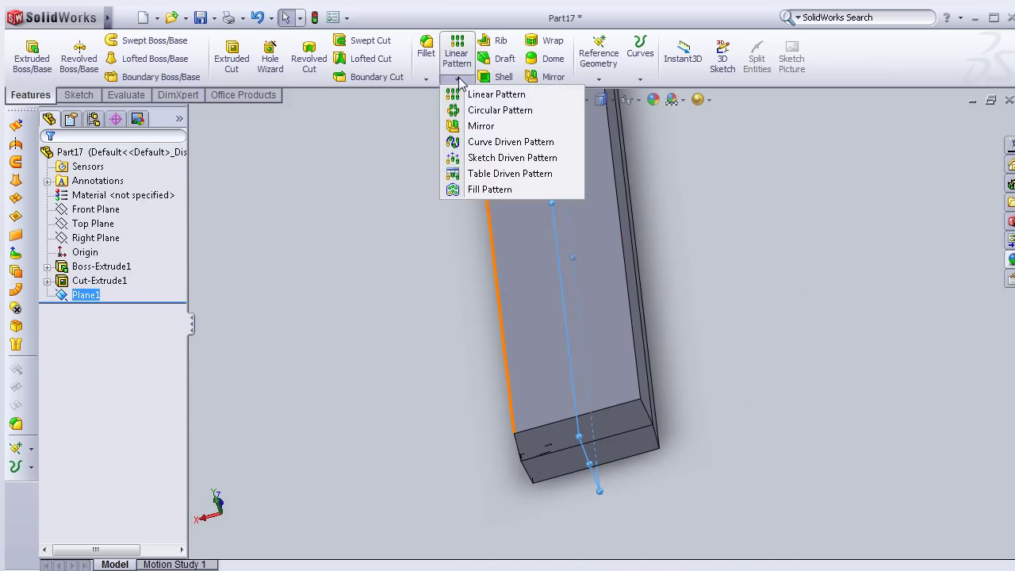
{"action": "left_click", "coordinate": [481, 126]}
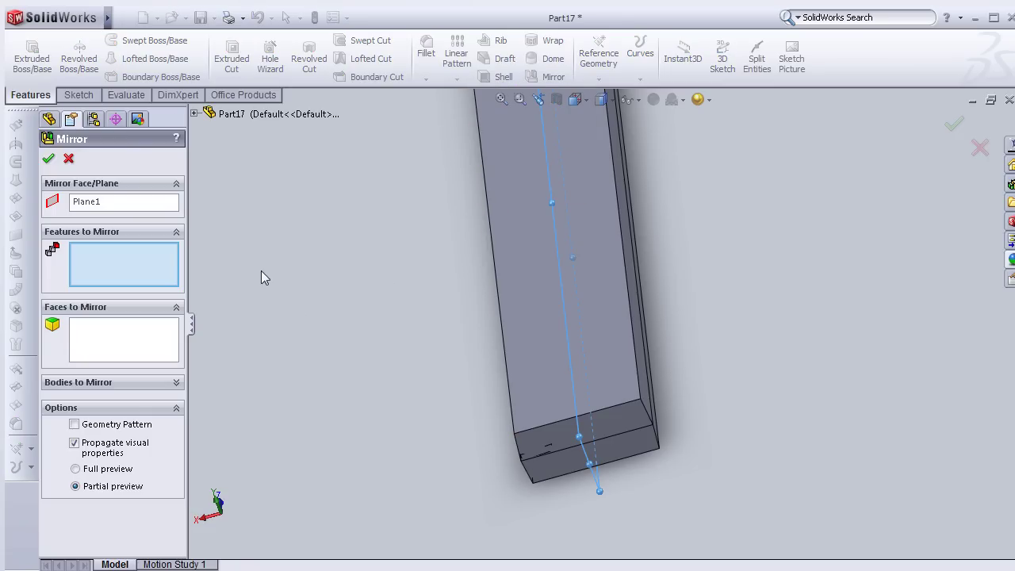
{"action": "key", "text": "z"}
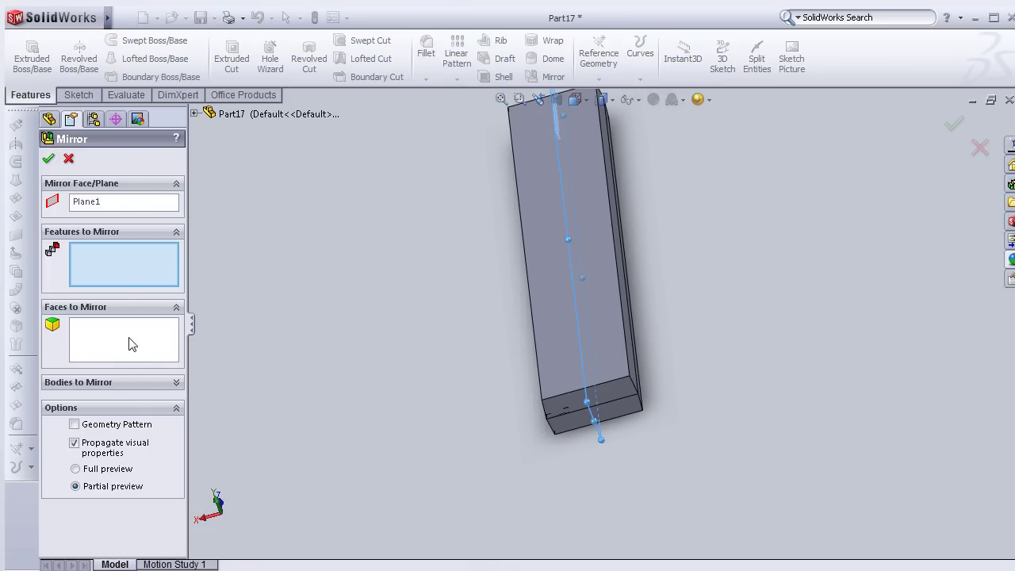
{"action": "left_click", "coordinate": [195, 114]}
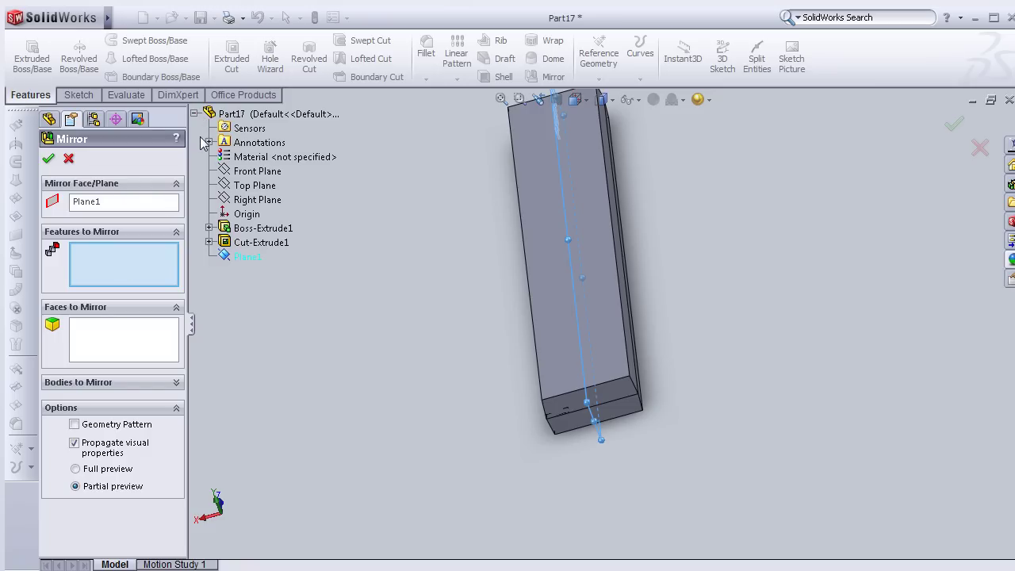
{"action": "left_click", "coordinate": [254, 246]}
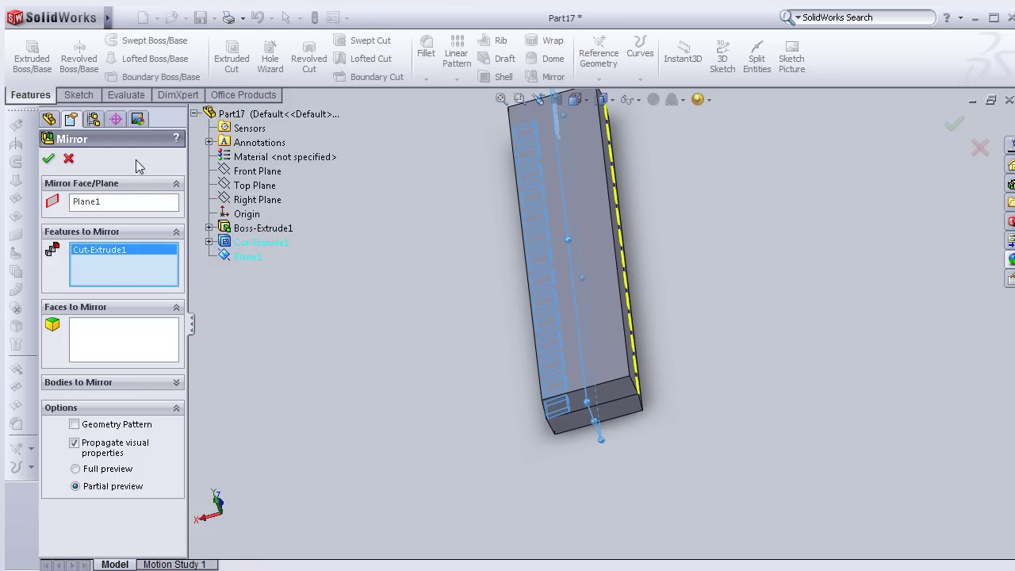
{"action": "right_click", "coordinate": [402, 206]}
{"action": "mouse_move", "coordinate": [473, 242]}
{"action": "middle_mouse_down"}
{"action": "mouse_move", "coordinate": [620, 316]}
{"action": "mouse_move", "coordinate": [389, 466]}
{"action": "mouse_move", "coordinate": [476, 380]}
{"action": "mouse_move", "coordinate": [601, 211]}
{"action": "mouse_move", "coordinate": [532, 306]}
{"action": "mouse_move", "coordinate": [554, 291]}
{"action": "mouse_move", "coordinate": [539, 295]}
{"action": "middle_mouse_up"}
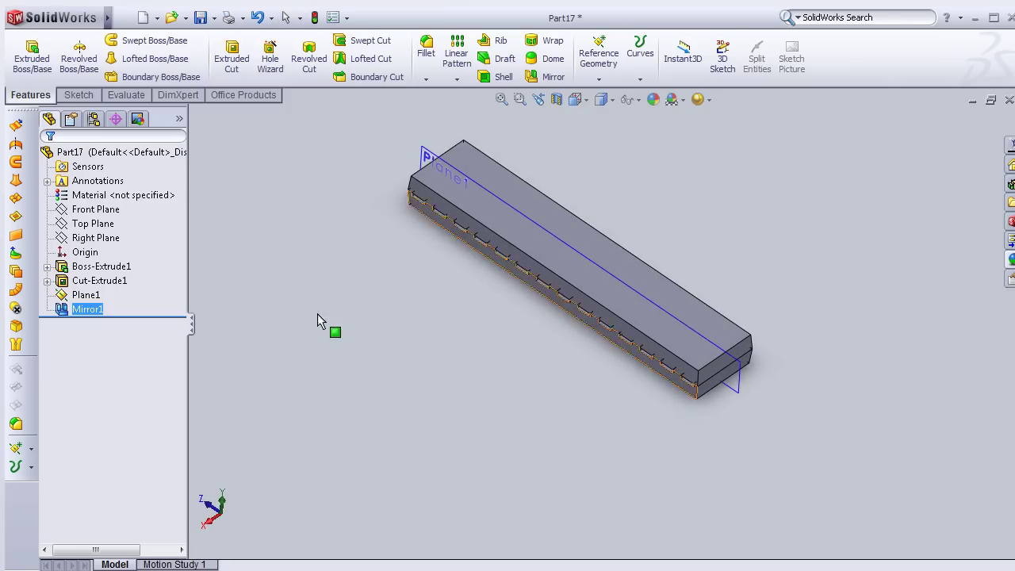
{"action": "left_click", "coordinate": [86, 295]}
Save the black chip part under the name 'IC body'
{"action": "key", "text": "Escape"}
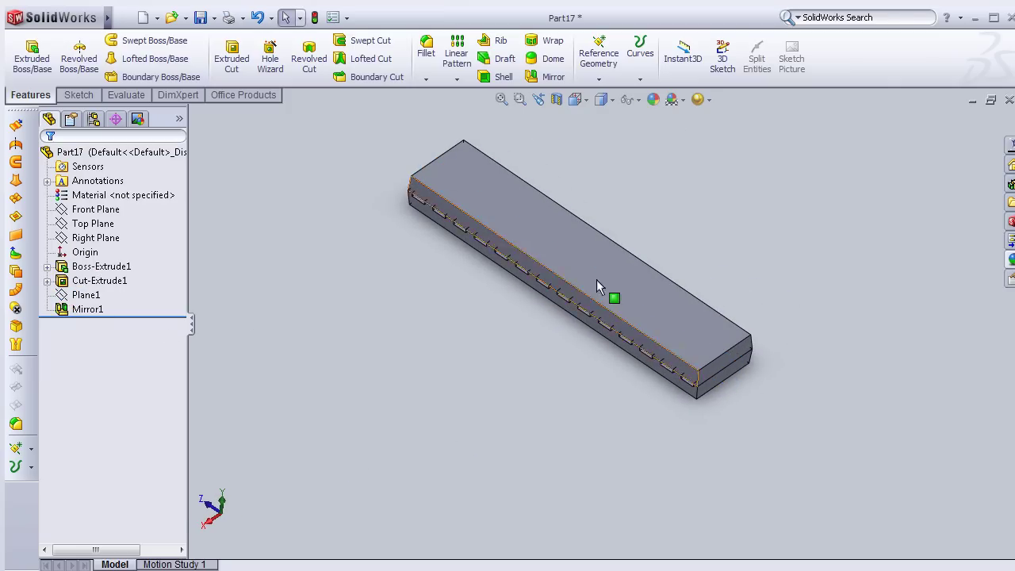
{"action": "scroll", "coordinate": [845, 317], "scroll_direction": "down", "scroll_amount": 2}
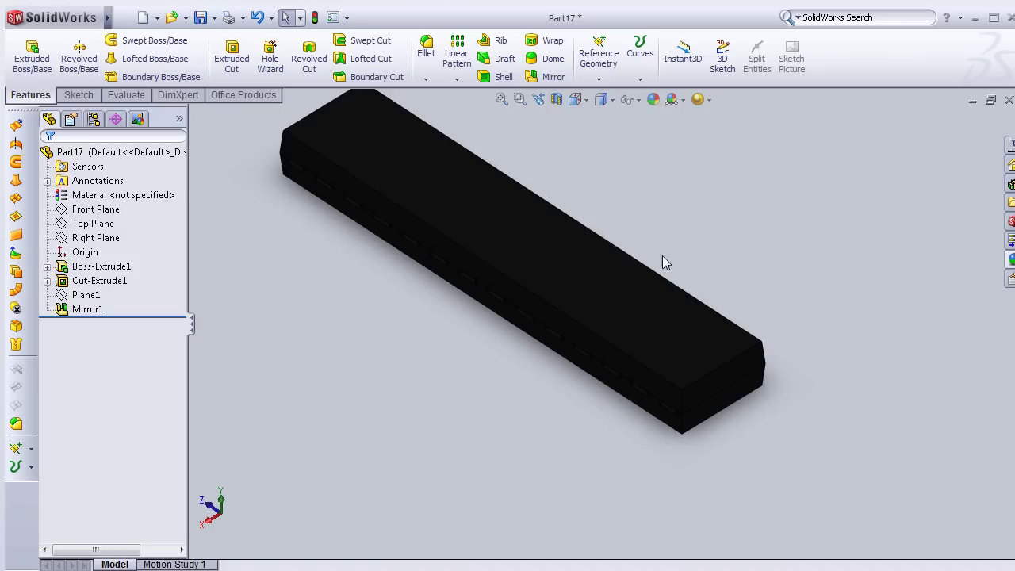
{"action": "left_click", "coordinate": [203, 18]}
{"action": "type", "text": "IC "}
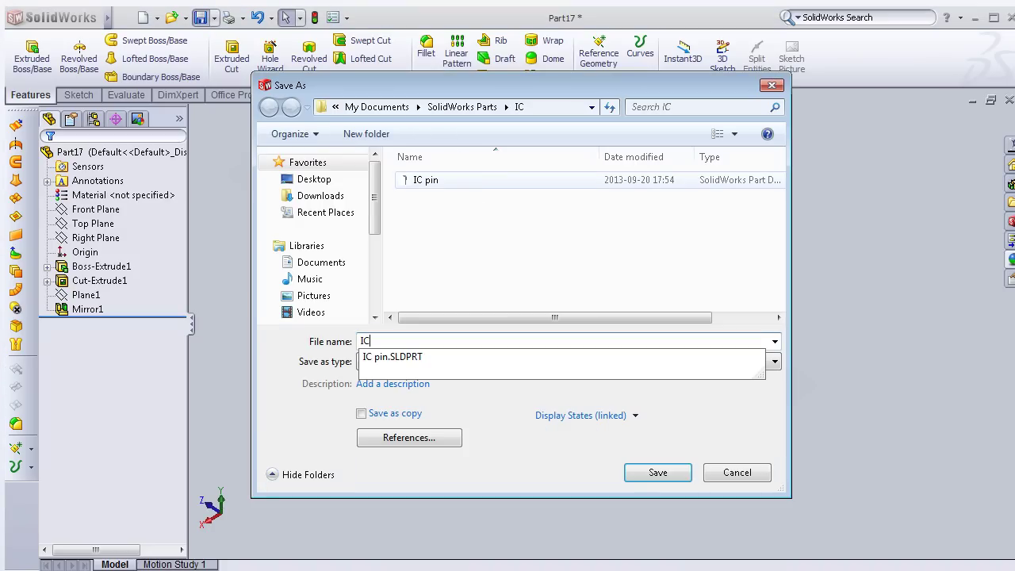
{"action": "type", "text": "body"}
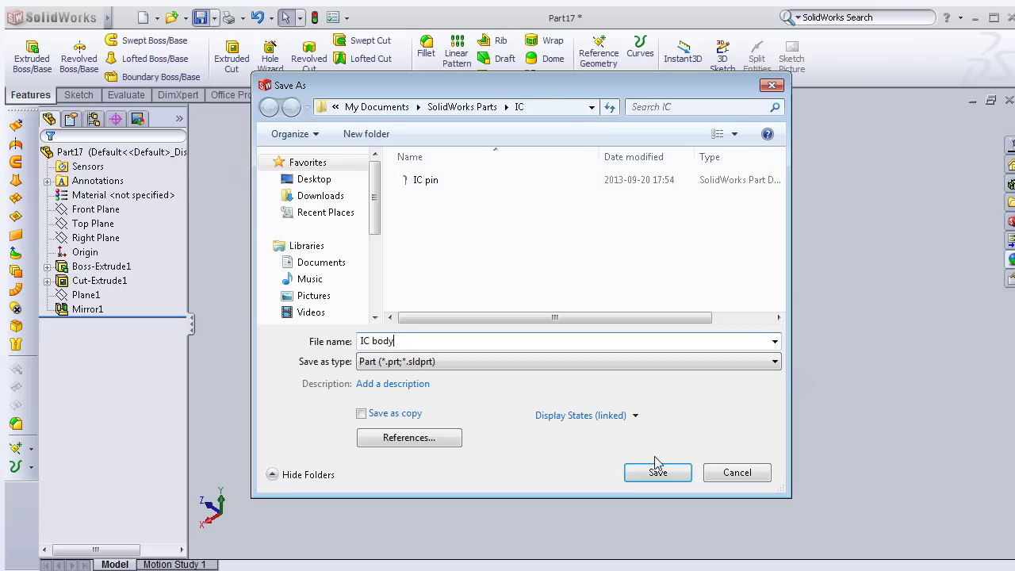
{"action": "left_click", "coordinate": [656, 465]}
Create a new assembly and place IC body as its first fixed component
{"action": "left_click", "coordinate": [157, 17]}
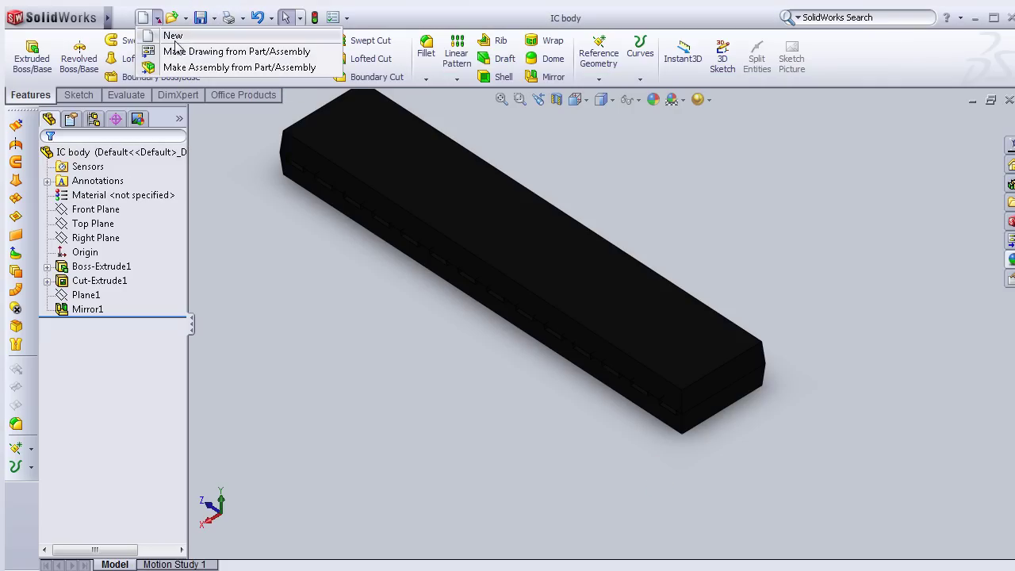
{"action": "left_click", "coordinate": [170, 35]}
{"action": "left_click", "coordinate": [306, 321]}
{"action": "left_click", "coordinate": [543, 460]}
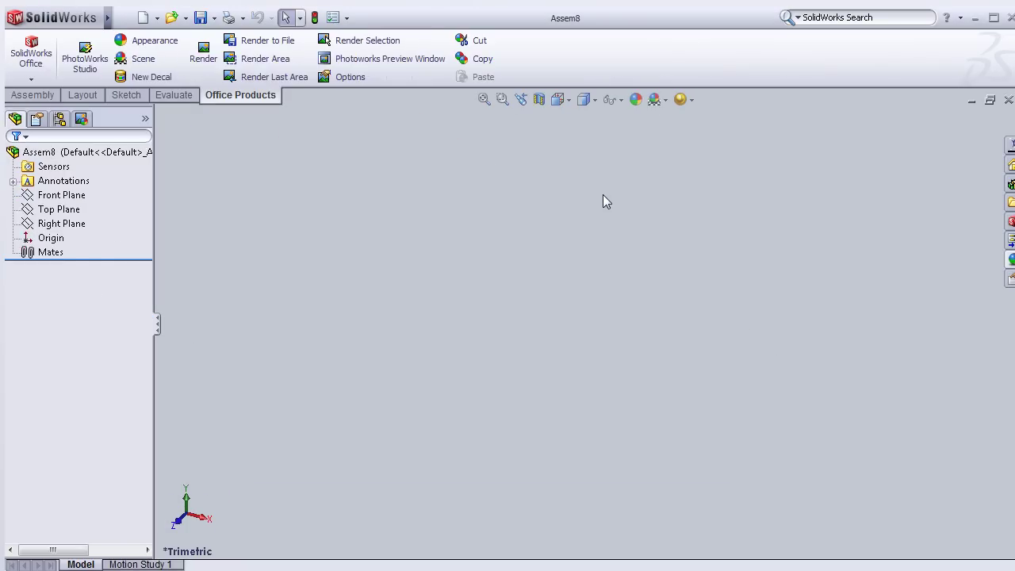
{"action": "left_click", "coordinate": [58, 364]}
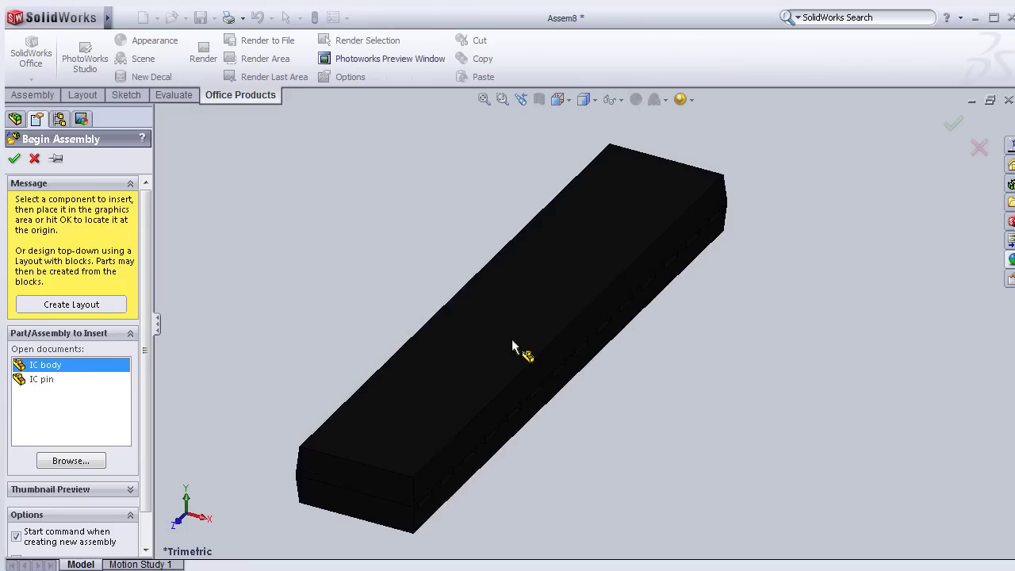
{"action": "left_click", "coordinate": [600, 303]}
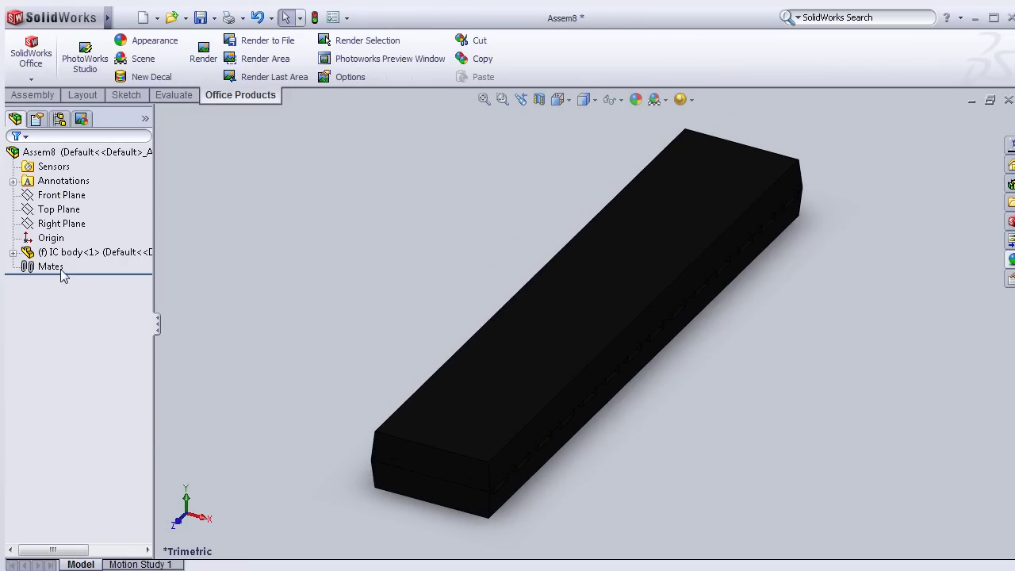
Begin inserting the IC pin part into the assembly
{"action": "left_click", "coordinate": [32, 95]}
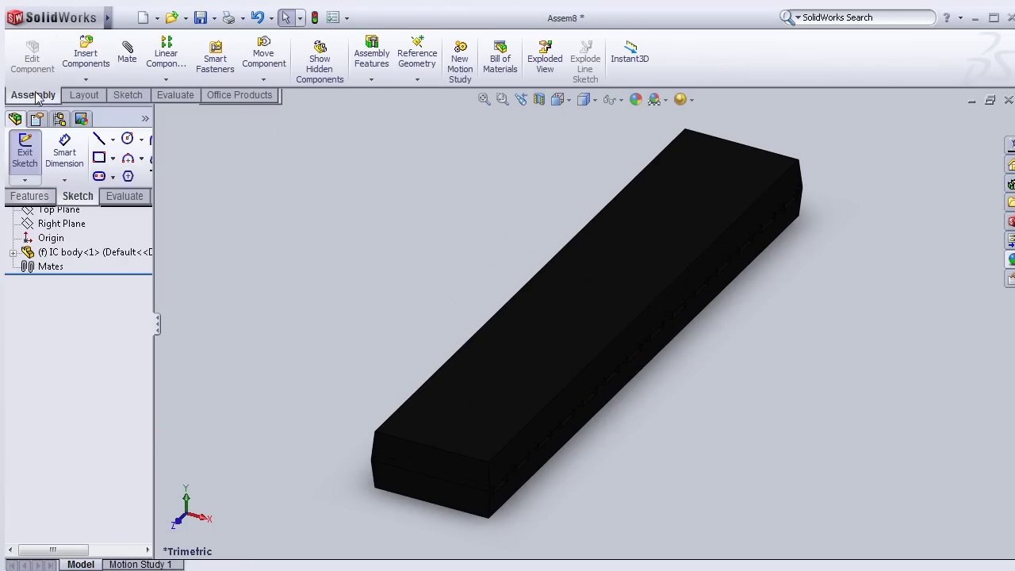
{"action": "left_click", "coordinate": [86, 62]}
{"action": "left_click", "coordinate": [44, 364]}
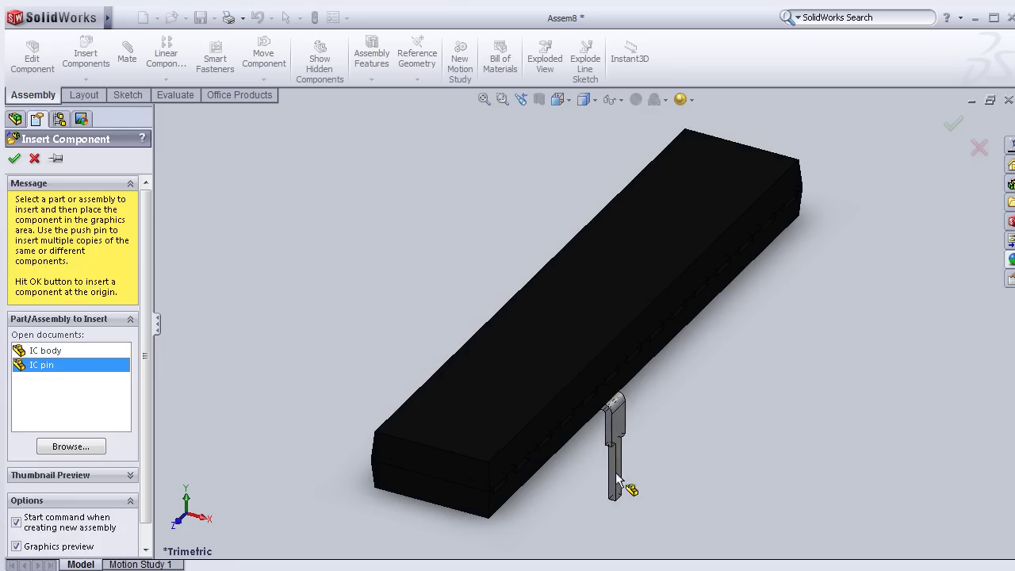
Place the IC pin beside the IC body and Ctrl-drag several copies of it
{"action": "left_click", "coordinate": [616, 494]}
{"action": "middle_click_drag", "start_coordinate": [699, 464], "coordinate": [636, 427]}
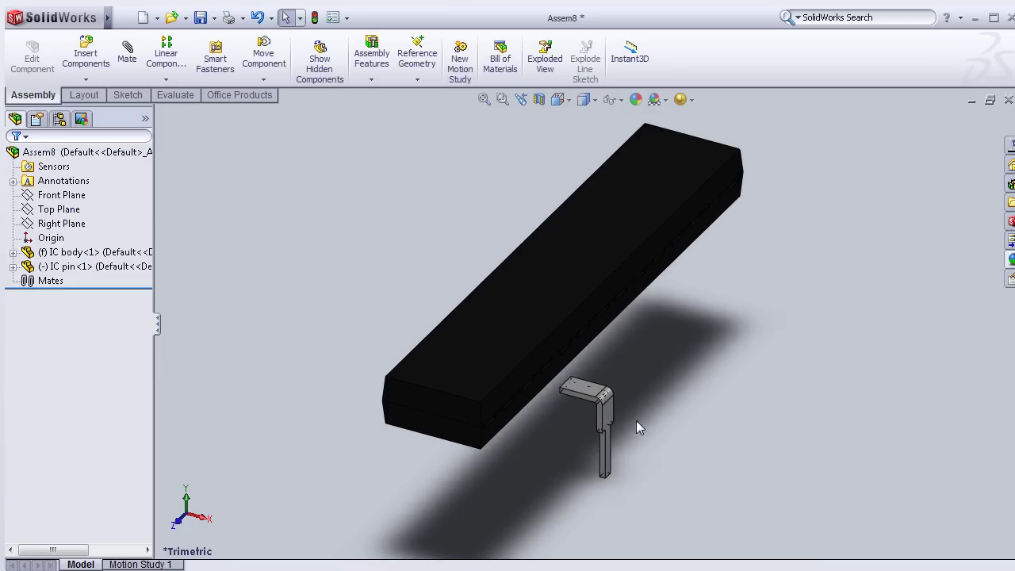
{"action": "scroll", "coordinate": [623, 432], "scroll_direction": "down", "scroll_amount": 1}
{"action": "mouse_move", "coordinate": [602, 412]}
{"action": "left_mouse_down", "text": "ctrl"}
{"action": "mouse_move", "coordinate": [647, 385]}
{"action": "mouse_move", "coordinate": [736, 363]}
{"action": "mouse_move", "coordinate": [804, 318]}
{"action": "mouse_move", "coordinate": [919, 198]}
{"action": "left_mouse_up", "text": "ctrl"}
{"action": "mouse_move", "coordinate": [927, 285]}
{"action": "left_mouse_down"}
{"action": "mouse_move", "coordinate": [578, 497]}
{"action": "mouse_move", "coordinate": [857, 349]}
{"action": "left_mouse_up"}
{"action": "left_click", "coordinate": [590, 500]}
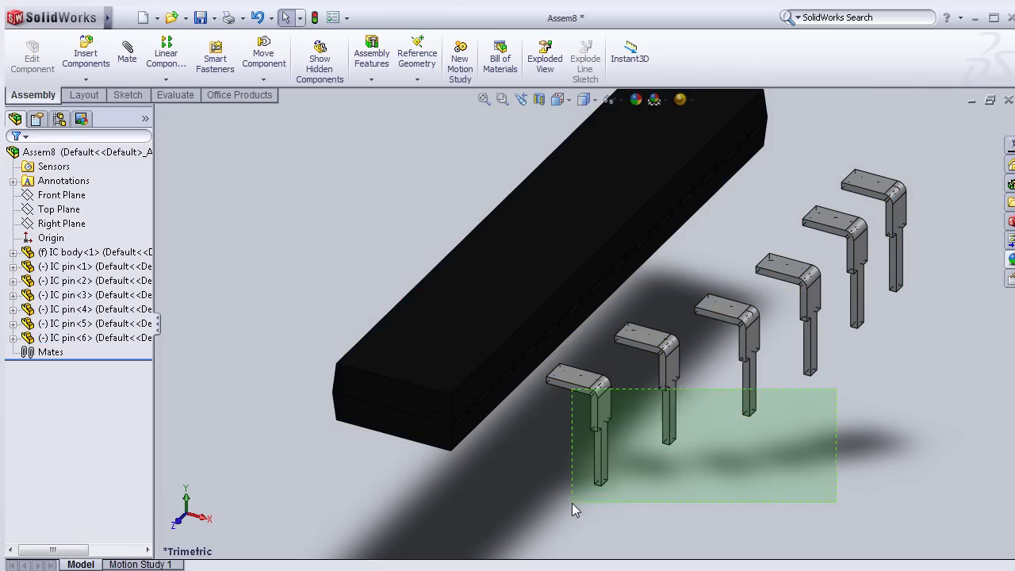
Box-select three pins and copy them as a group into place
{"action": "left_click_drag", "start_coordinate": [696, 422], "coordinate": [572, 503]}
{"action": "left_click_drag", "start_coordinate": [610, 427], "coordinate": [627, 469], "text": "ctrl"}
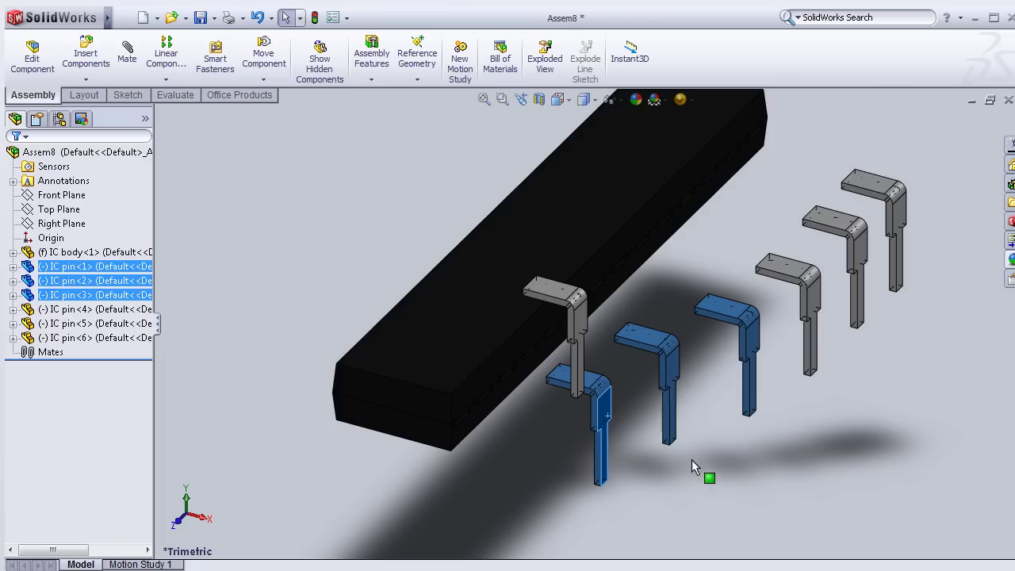
{"action": "left_click_drag", "start_coordinate": [721, 458], "coordinate": [708, 449], "text": "ctrl"}
{"action": "left_click", "coordinate": [813, 499]}
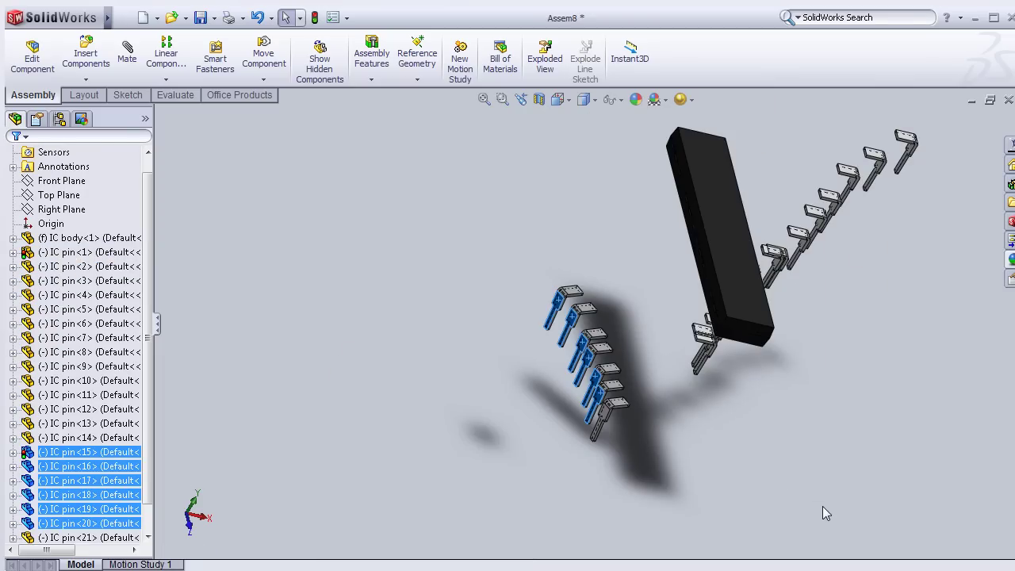
Copy pins one at a time into successive empty slots along the body, creating IC pin<11>
{"action": "mouse_move", "coordinate": [605, 418]}
{"action": "left_mouse_down", "text": "ctrl"}
{"action": "mouse_move", "coordinate": [638, 486]}
{"action": "mouse_move", "coordinate": [666, 530]}
{"action": "mouse_move", "coordinate": [673, 523]}
{"action": "left_mouse_up", "text": "ctrl"}
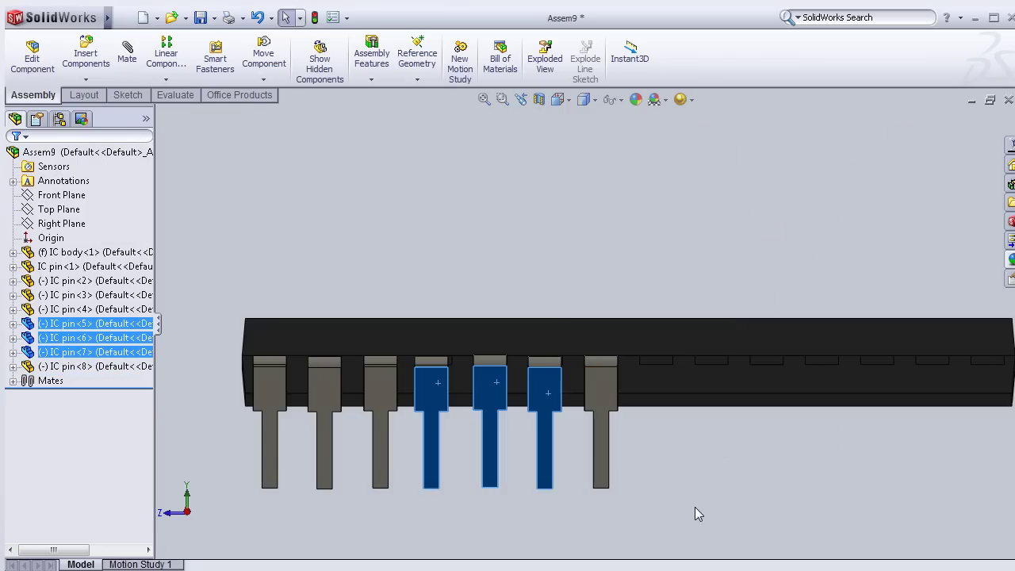
{"action": "mouse_move", "coordinate": [598, 390]}
{"action": "left_mouse_down", "text": "ctrl"}
{"action": "mouse_move", "coordinate": [655, 420]}
{"action": "mouse_move", "coordinate": [714, 408]}
{"action": "left_mouse_up", "text": "ctrl"}
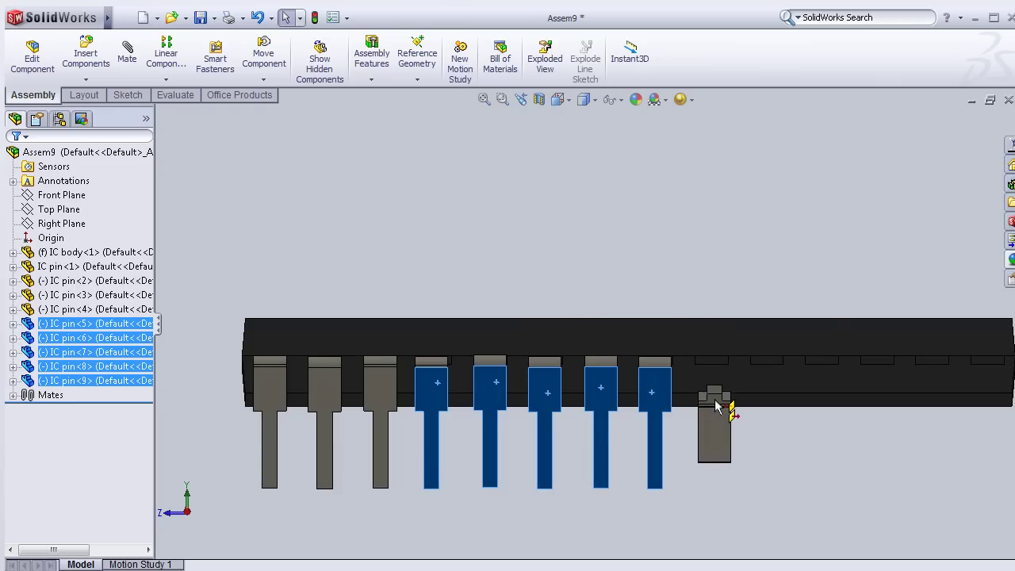
{"action": "mouse_move", "coordinate": [715, 408]}
{"action": "left_mouse_down", "text": "ctrl"}
{"action": "mouse_move", "coordinate": [704, 438]}
{"action": "mouse_move", "coordinate": [717, 458]}
{"action": "mouse_move", "coordinate": [777, 442]}
{"action": "left_mouse_up", "text": "ctrl"}
{"action": "left_click", "coordinate": [702, 473]}
{"action": "left_click", "coordinate": [755, 484]}
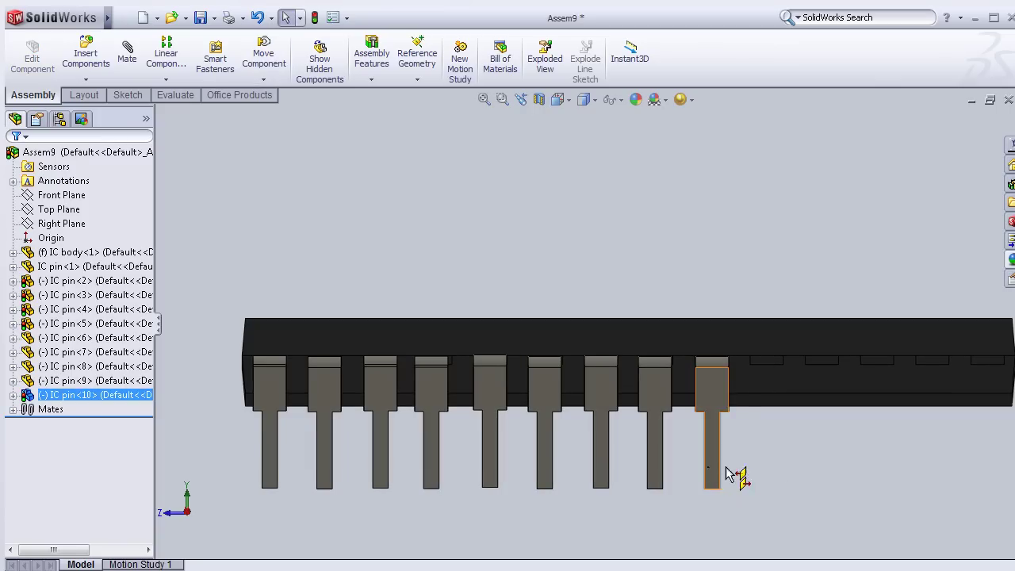
{"action": "left_click", "coordinate": [777, 442]}
{"action": "mouse_move", "coordinate": [717, 458]}
{"action": "left_mouse_down", "text": "ctrl"}
{"action": "mouse_move", "coordinate": [760, 456]}
{"action": "mouse_move", "coordinate": [770, 426]}
{"action": "mouse_move", "coordinate": [803, 482]}
{"action": "left_mouse_up", "text": "ctrl"}
{"action": "left_click", "coordinate": [670, 517]}
{"action": "mouse_move", "coordinate": [657, 471]}
{"action": "left_mouse_down", "text": "ctrl"}
{"action": "mouse_move", "coordinate": [756, 442]}
{"action": "mouse_move", "coordinate": [764, 426]}
{"action": "mouse_move", "coordinate": [741, 486]}
{"action": "left_mouse_up", "text": "ctrl"}
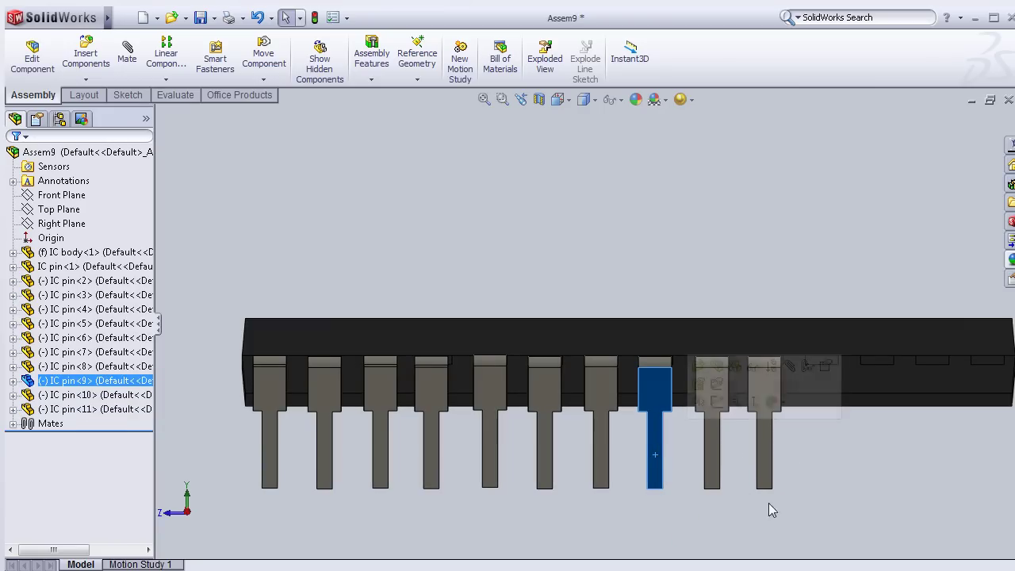
{"action": "left_click", "coordinate": [752, 517]}
{"action": "mouse_move", "coordinate": [658, 462]}
{"action": "left_mouse_down", "text": "ctrl"}
{"action": "mouse_move", "coordinate": [793, 465]}
{"action": "mouse_move", "coordinate": [833, 442]}
{"action": "left_mouse_up", "text": "ctrl"}
Fill the remaining slots out to the far-right end, then rebuild the assembly
{"action": "key", "text": "f"}
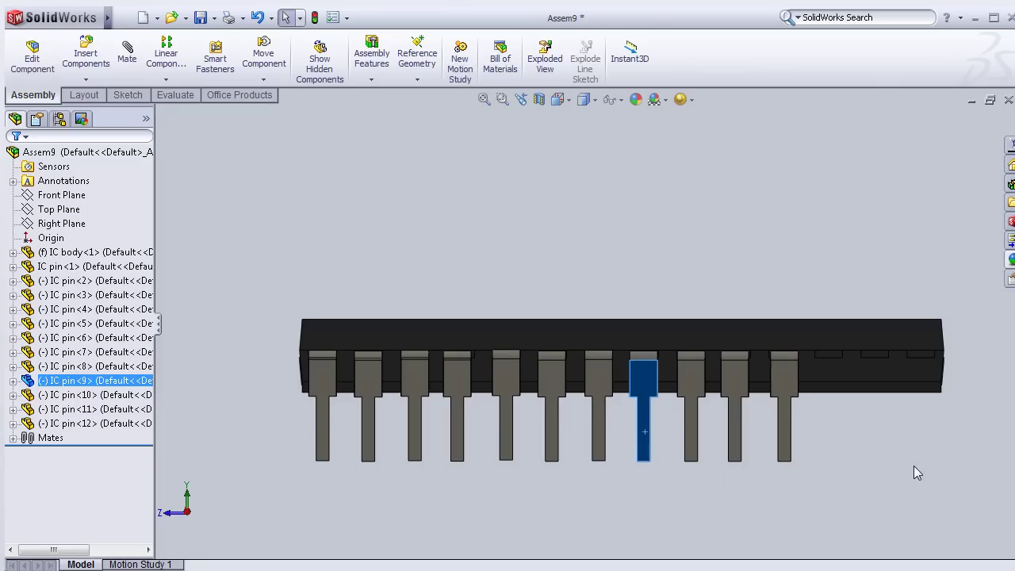
{"action": "left_click_drag", "start_coordinate": [694, 442], "coordinate": [829, 443]}
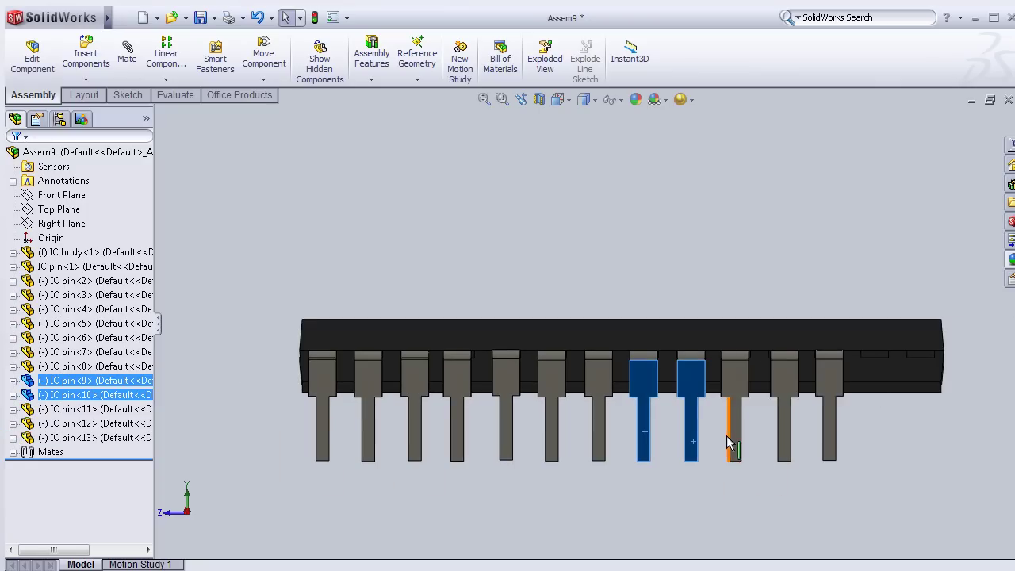
{"action": "left_click", "coordinate": [737, 490]}
{"action": "left_click_drag", "start_coordinate": [734, 448], "coordinate": [872, 448], "text": "ctrl"}
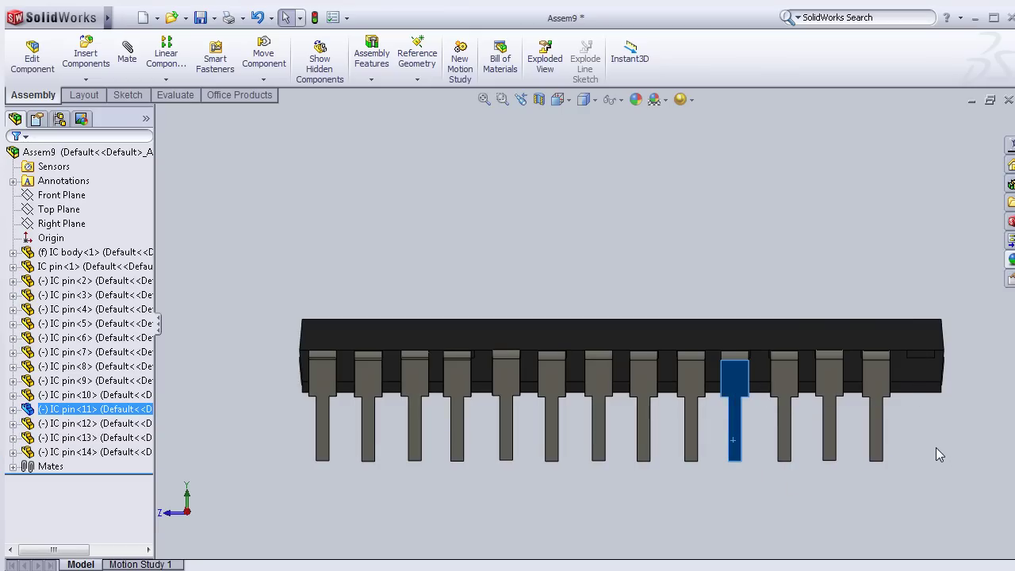
{"action": "left_click_drag", "start_coordinate": [791, 446], "coordinate": [923, 412], "text": "ctrl"}
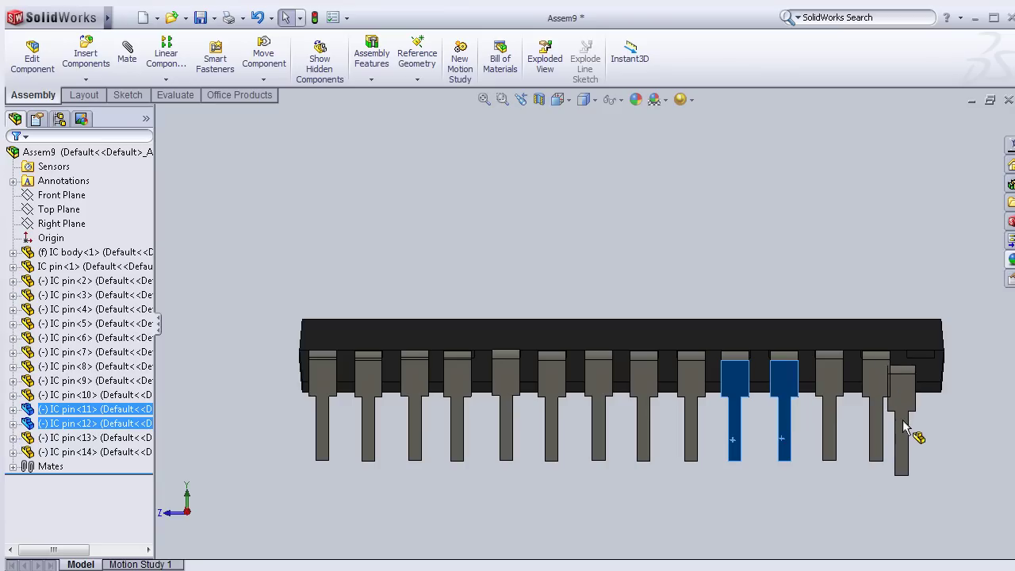
{"action": "left_click", "coordinate": [947, 462]}
{"action": "key", "text": "ctrl+b"}
{"action": "mouse_move", "coordinate": [924, 461]}
{"action": "middle_mouse_down"}
{"action": "mouse_move", "coordinate": [918, 509]}
{"action": "mouse_move", "coordinate": [880, 525]}
{"action": "middle_mouse_up"}
View the scattered pins end-on and move IC pin<5> to the top of the pin column
{"action": "key", "text": "f"}
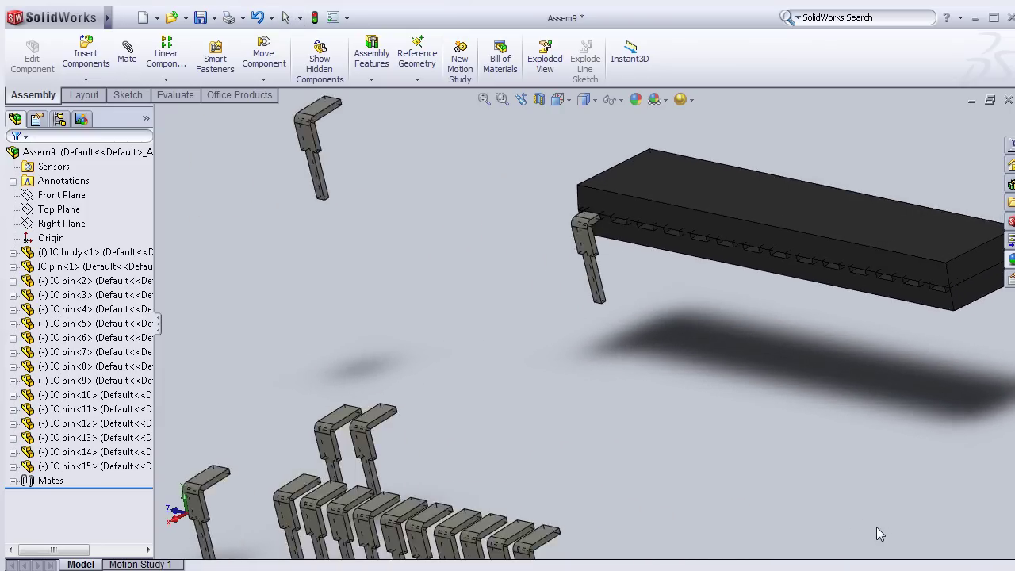
{"action": "mouse_move", "coordinate": [561, 450]}
{"action": "middle_mouse_down"}
{"action": "mouse_move", "coordinate": [540, 437]}
{"action": "mouse_move", "coordinate": [532, 379]}
{"action": "mouse_move", "coordinate": [517, 399]}
{"action": "mouse_move", "coordinate": [513, 449]}
{"action": "mouse_move", "coordinate": [508, 408]}
{"action": "middle_mouse_up"}
{"action": "mouse_move", "coordinate": [504, 364]}
{"action": "middle_mouse_down"}
{"action": "mouse_move", "coordinate": [487, 378]}
{"action": "mouse_move", "coordinate": [555, 341]}
{"action": "mouse_move", "coordinate": [589, 302]}
{"action": "middle_mouse_up"}
{"action": "scroll", "coordinate": [476, 378], "scroll_direction": "up", "scroll_amount": 3}
{"action": "scroll", "coordinate": [476, 378], "scroll_direction": "up", "scroll_amount": 2}
{"action": "scroll", "coordinate": [555, 302], "scroll_direction": "down", "scroll_amount": 2}
{"action": "scroll", "coordinate": [536, 307], "scroll_direction": "down", "scroll_amount": 3}
{"action": "scroll", "coordinate": [536, 307], "scroll_direction": "down", "scroll_amount": 1}
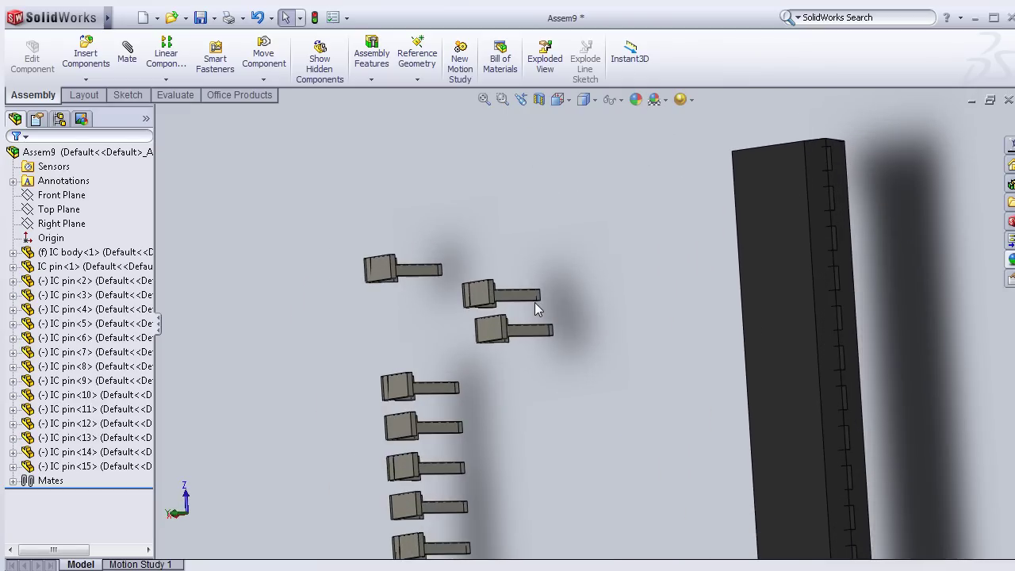
{"action": "scroll", "coordinate": [536, 309], "scroll_direction": "down", "scroll_amount": 1}
{"action": "scroll", "coordinate": [530, 316], "scroll_direction": "up", "scroll_amount": 1}
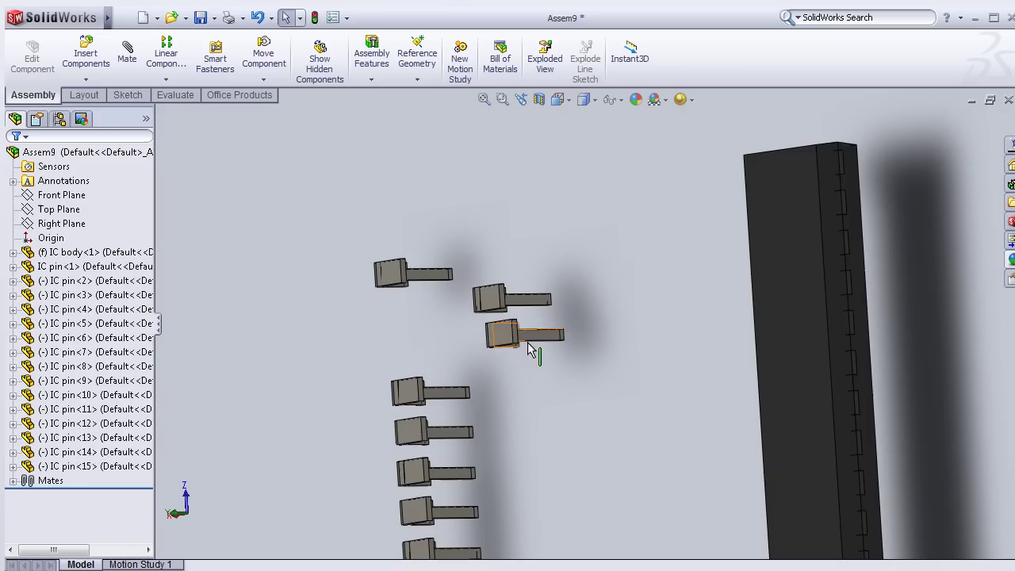
{"action": "scroll", "coordinate": [579, 381], "scroll_direction": "up", "scroll_amount": 1}
{"action": "middle_click_drag", "start_coordinate": [525, 404], "coordinate": [621, 400]}
{"action": "left_click_drag", "start_coordinate": [627, 337], "coordinate": [509, 344]}
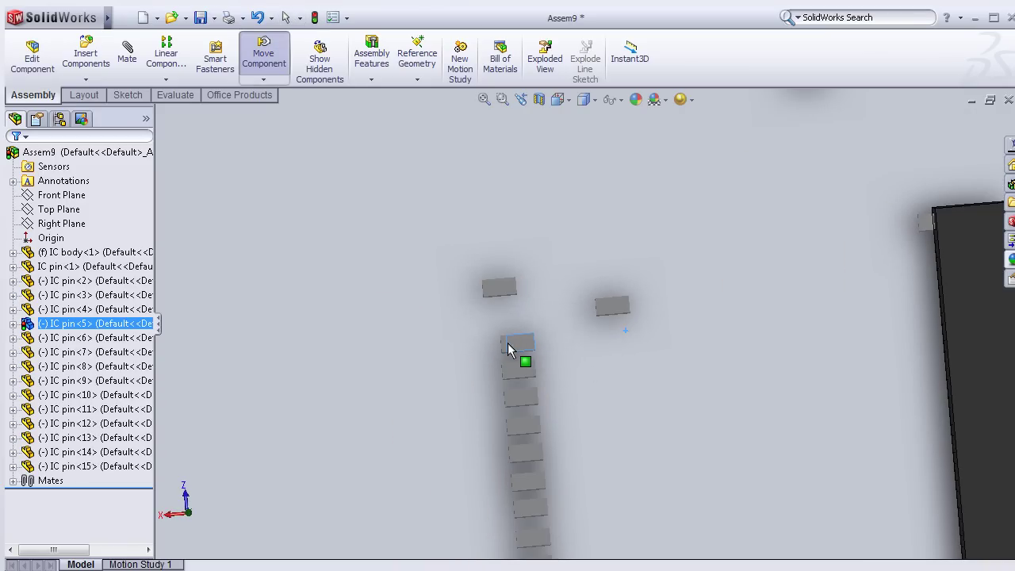
{"action": "key", "text": "Escape"}
Move IC pin<4> to the column top and nudge IC pin<3> into line
{"action": "left_click", "coordinate": [621, 309]}
{"action": "left_click_drag", "start_coordinate": [617, 310], "coordinate": [527, 317]}
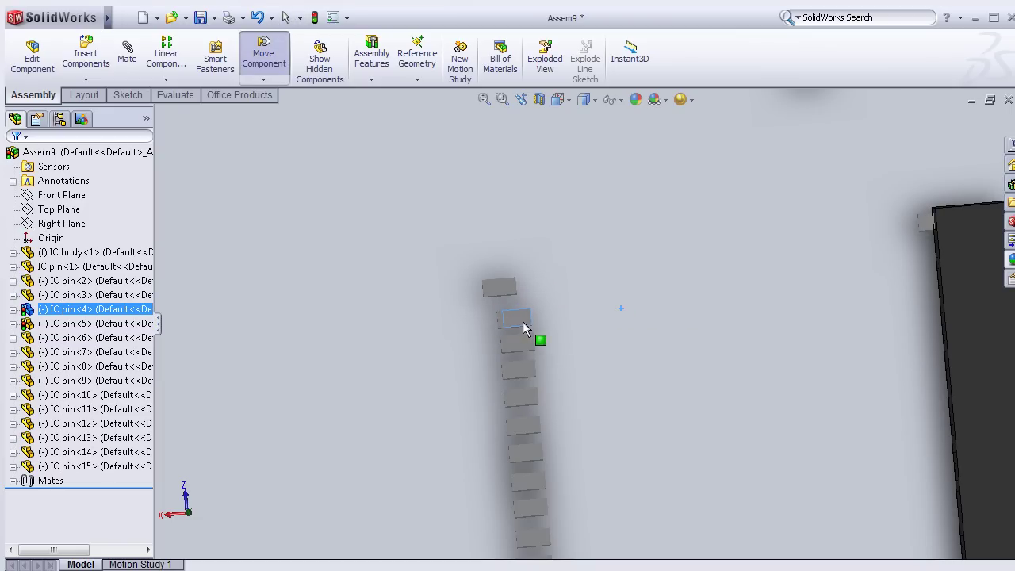
{"action": "key", "text": "Escape"}
{"action": "left_click_drag", "start_coordinate": [506, 290], "coordinate": [521, 288]}
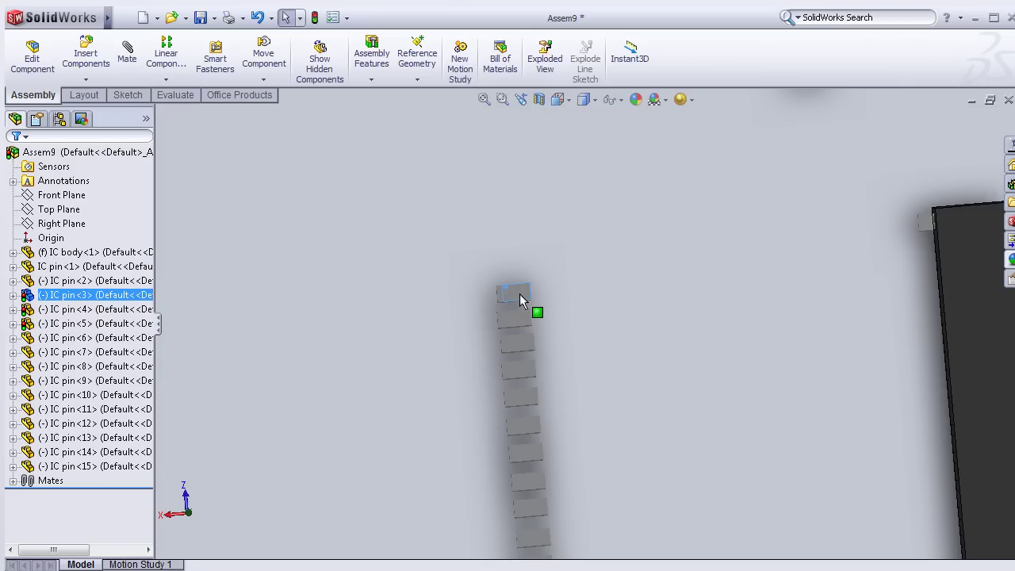
{"action": "key", "text": "Escape"}
Box-select the whole column of pins and drag it toward the IC body
{"action": "left_click_drag", "start_coordinate": [939, 377], "coordinate": [734, 368]}
{"action": "scroll", "coordinate": [817, 385], "scroll_direction": "up", "scroll_amount": 3}
{"action": "mouse_move", "coordinate": [352, 185]}
{"action": "left_mouse_down"}
{"action": "mouse_move", "coordinate": [539, 515]}
{"action": "mouse_move", "coordinate": [539, 551]}
{"action": "left_mouse_up"}
{"action": "mouse_move", "coordinate": [491, 469]}
{"action": "left_mouse_down"}
{"action": "mouse_move", "coordinate": [543, 428]}
{"action": "mouse_move", "coordinate": [584, 426]}
{"action": "mouse_move", "coordinate": [468, 442]}
{"action": "mouse_move", "coordinate": [526, 431]}
{"action": "left_mouse_up"}
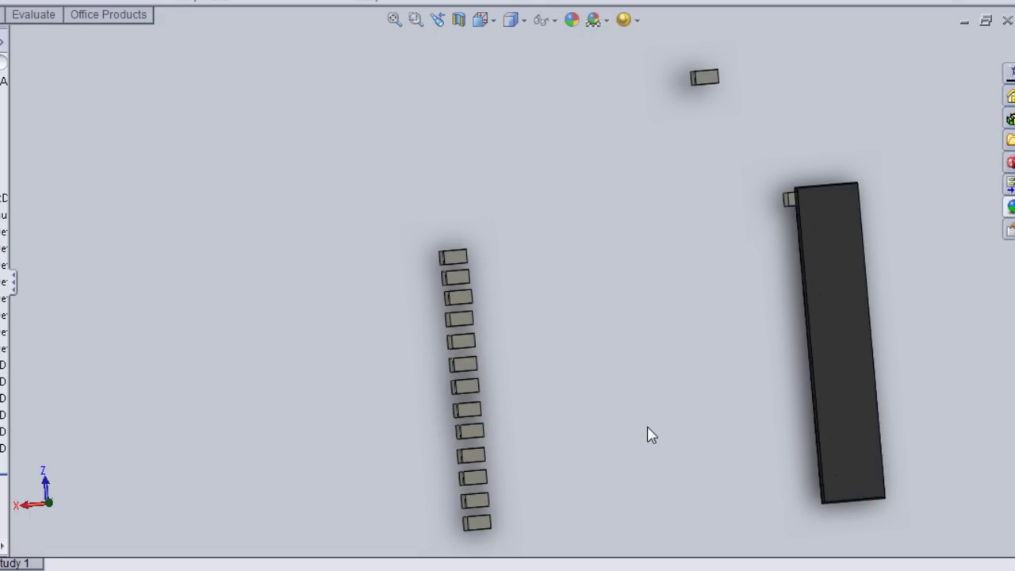